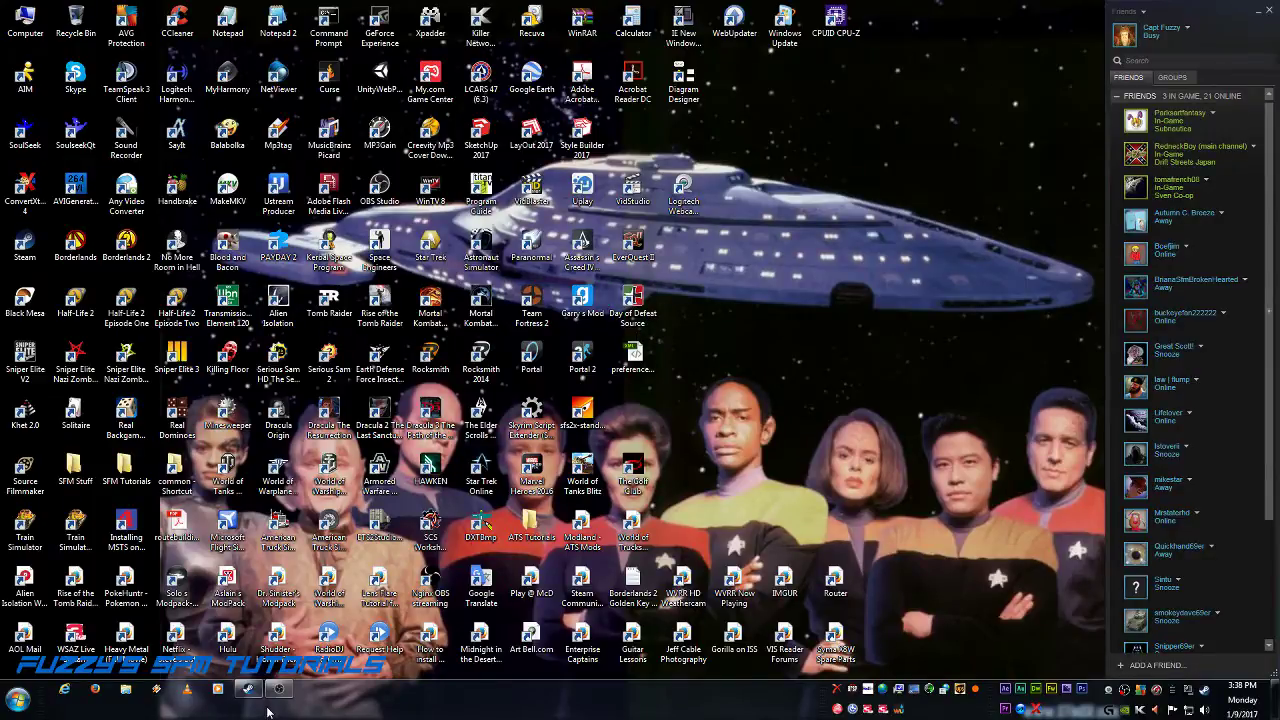
Step: Open a file browser window and go to the day of defeat source folder under C:\Program Files (x86)\Steam\steamapps\common
click(125, 690)
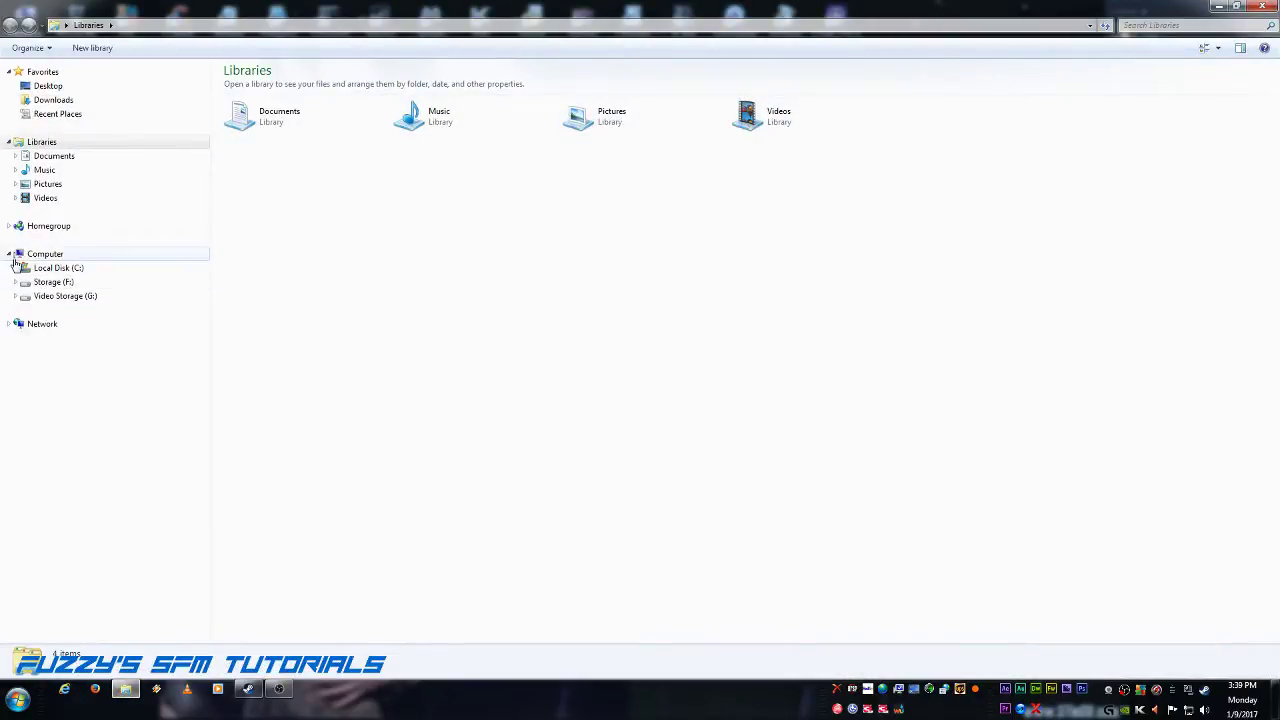
click(14, 271)
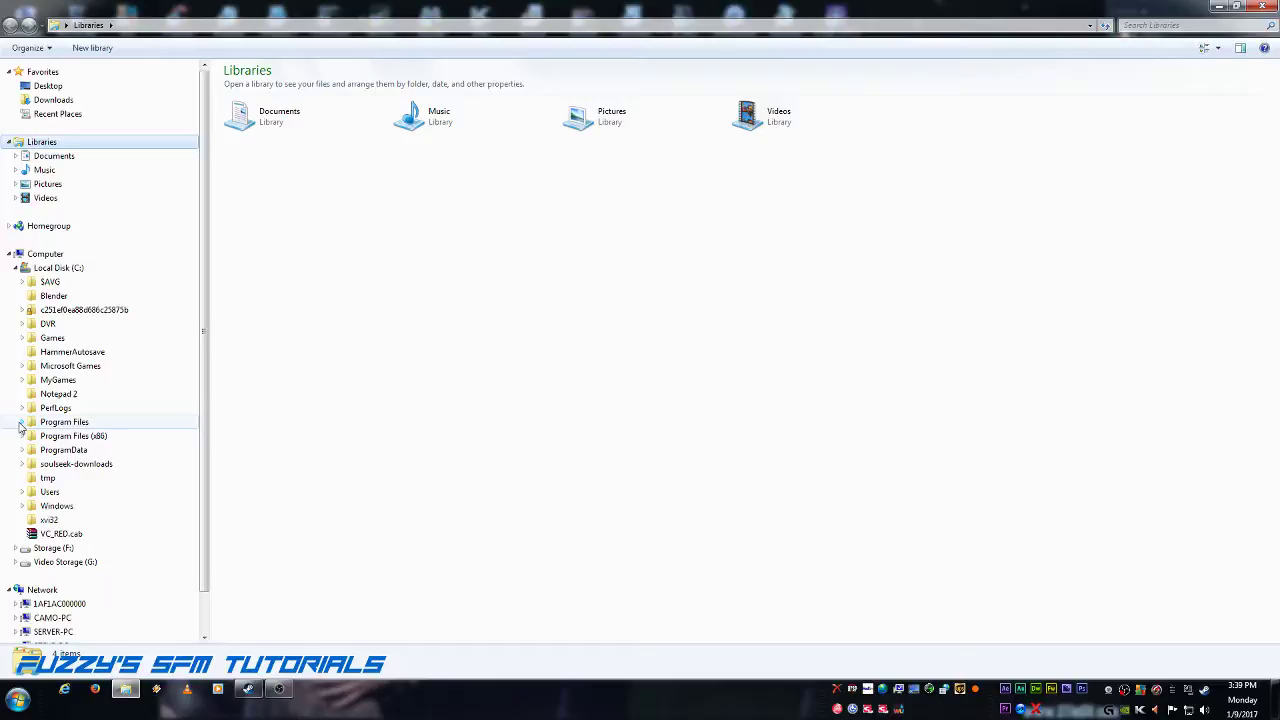
click(25, 437)
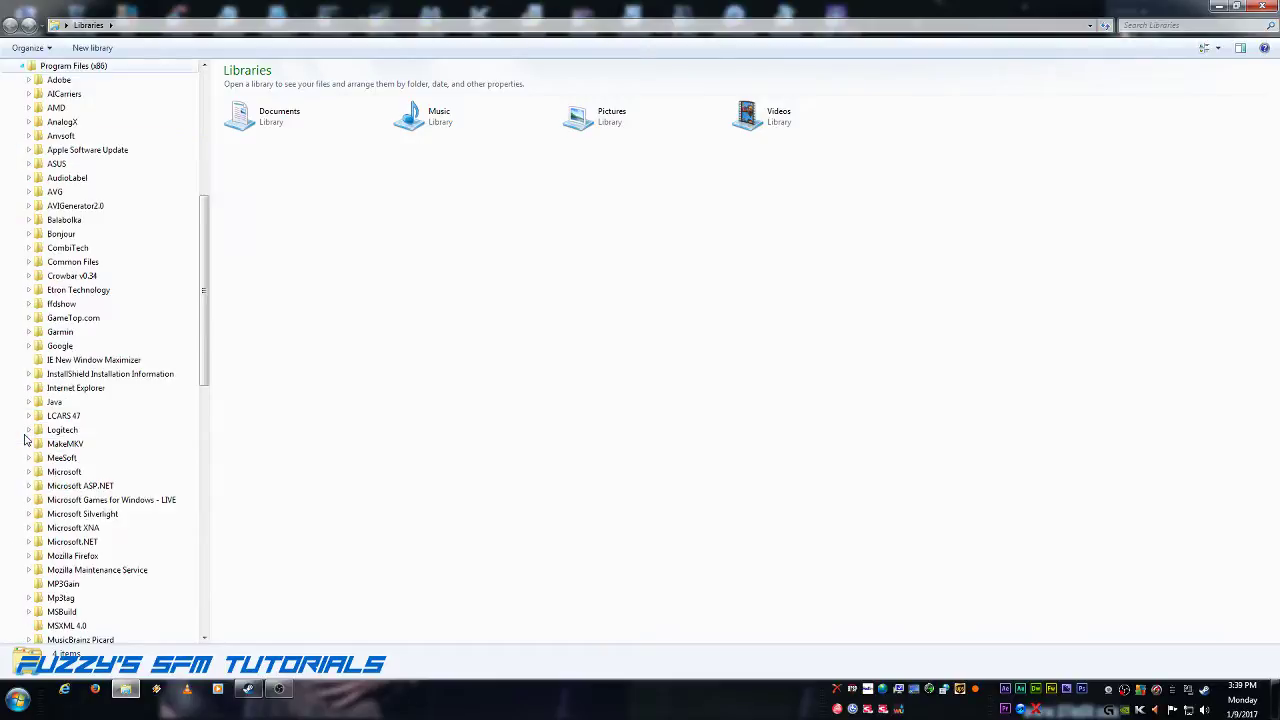
scroll(27, 463, down, 5)
scroll(27, 463, down, 5)
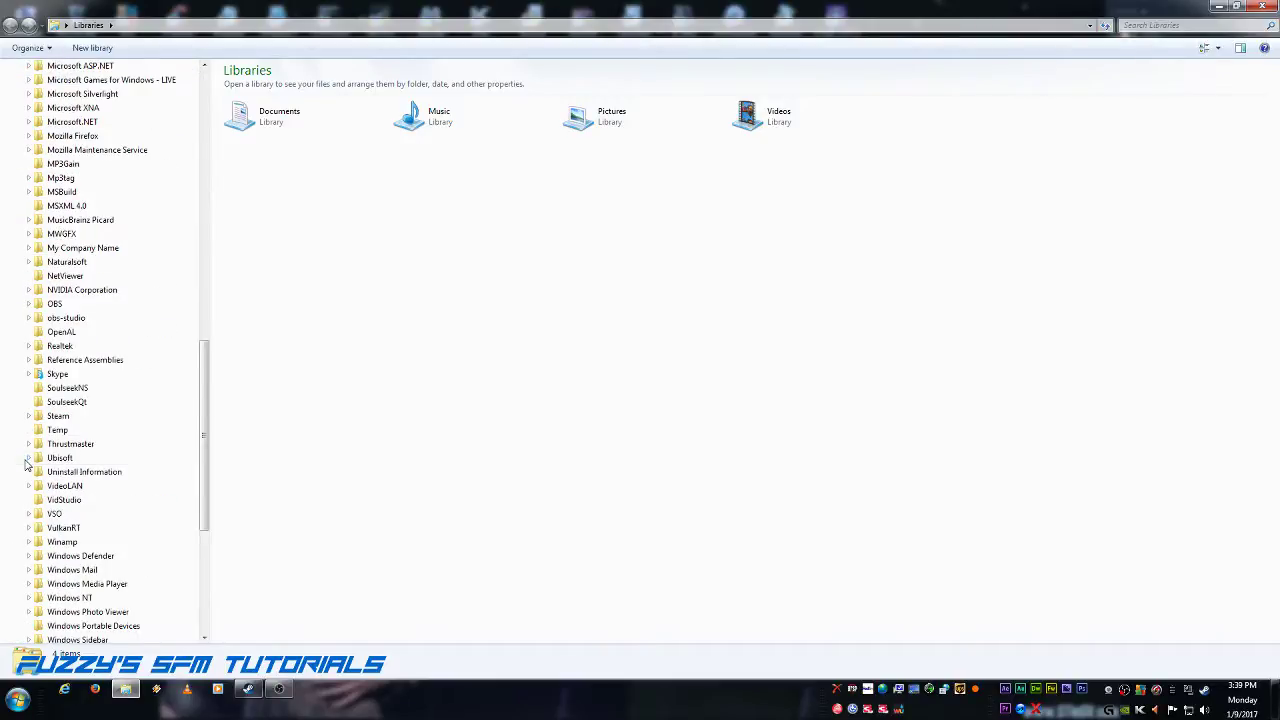
click(28, 420)
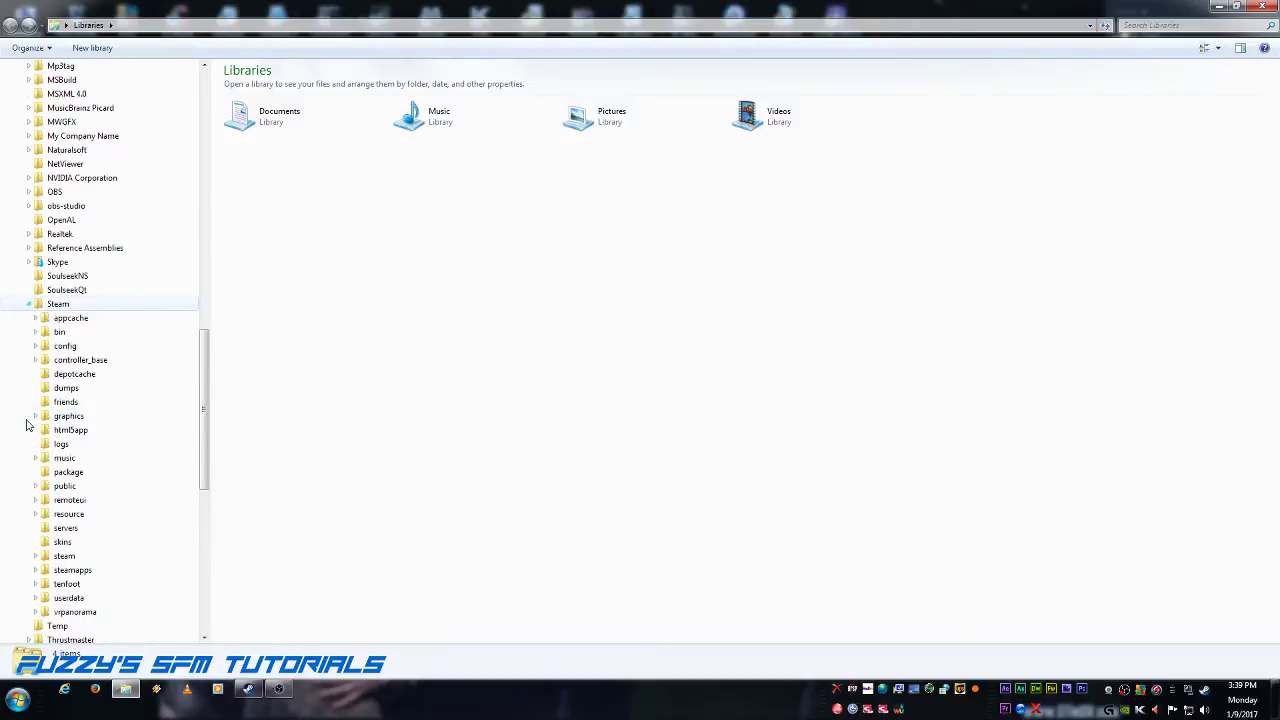
scroll(27, 425, down, 4)
click(37, 403)
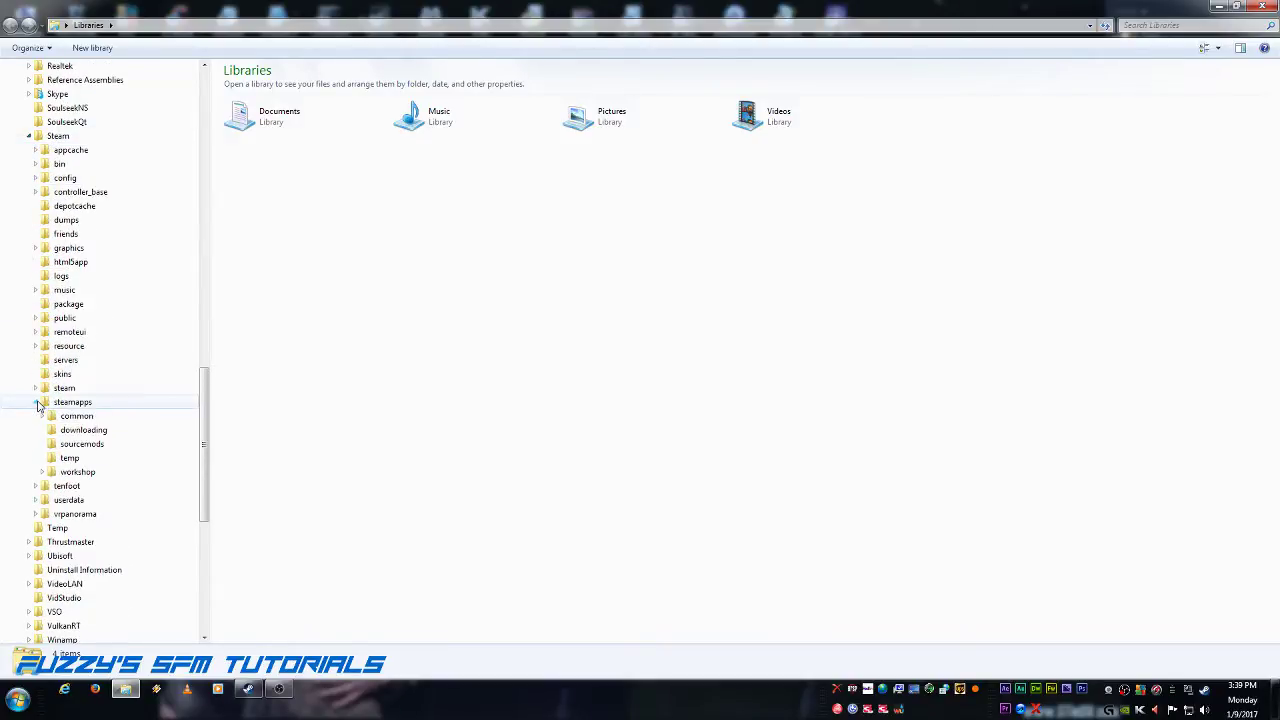
click(42, 416)
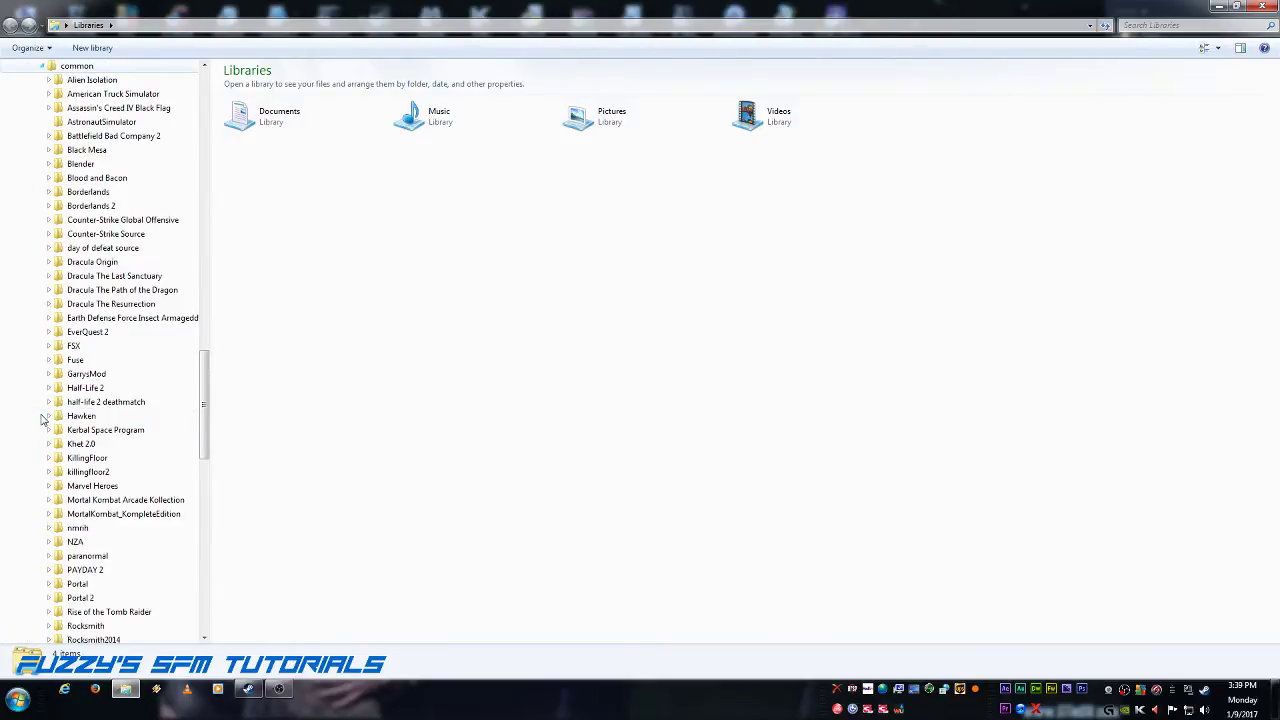
scroll(46, 423, down, 2)
scroll(46, 423, up, 2)
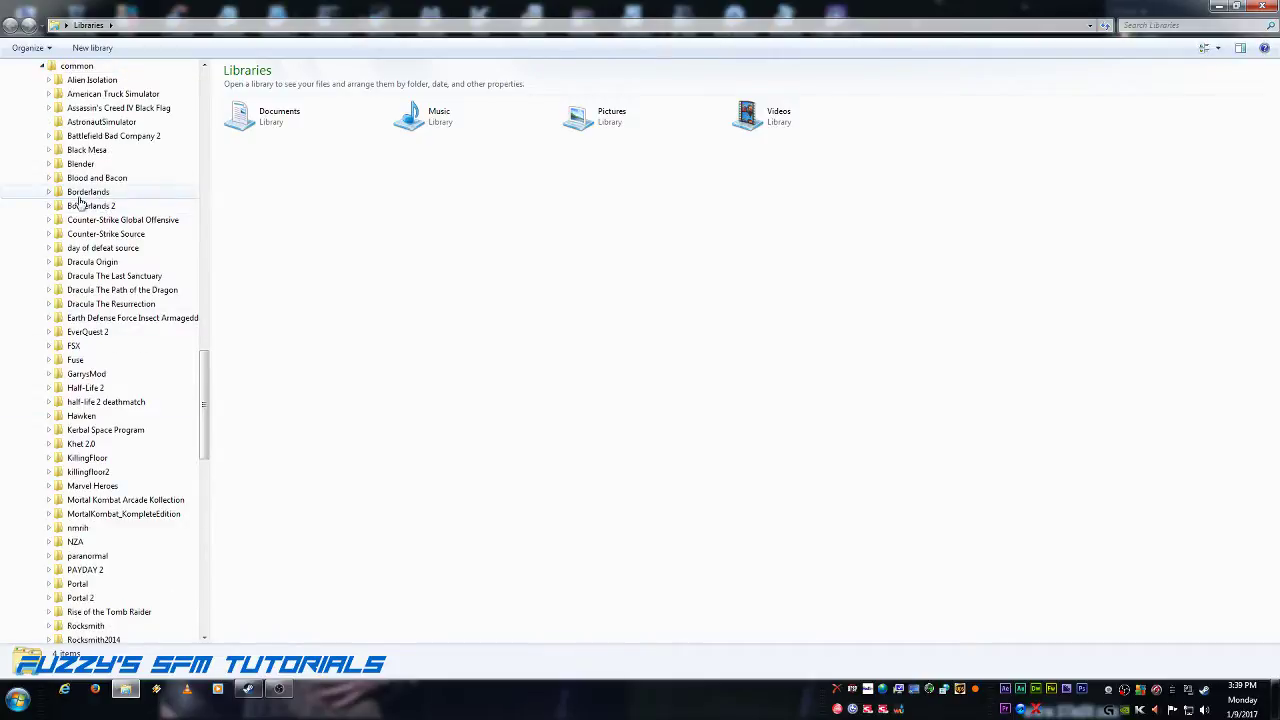
click(80, 249)
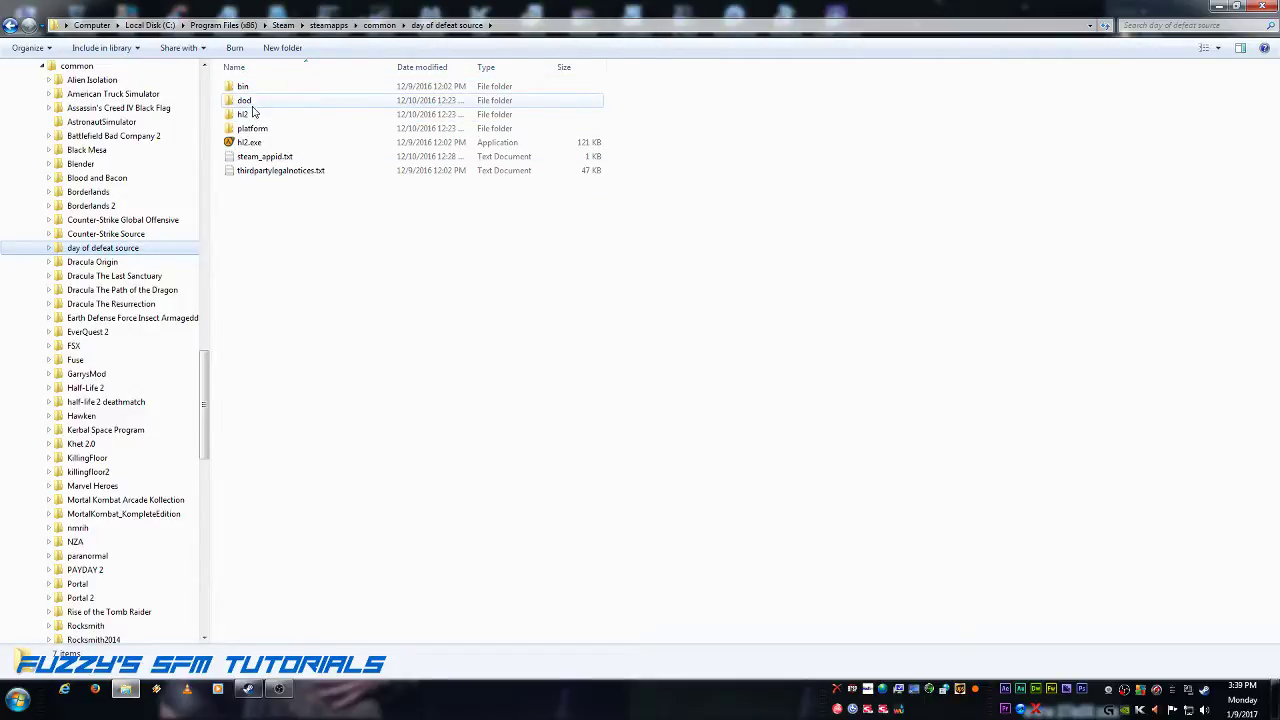
Step: View the contents of the Black Mesa and Counter-Strike Global Offensive folders and return to day of defeat source
click(96, 150)
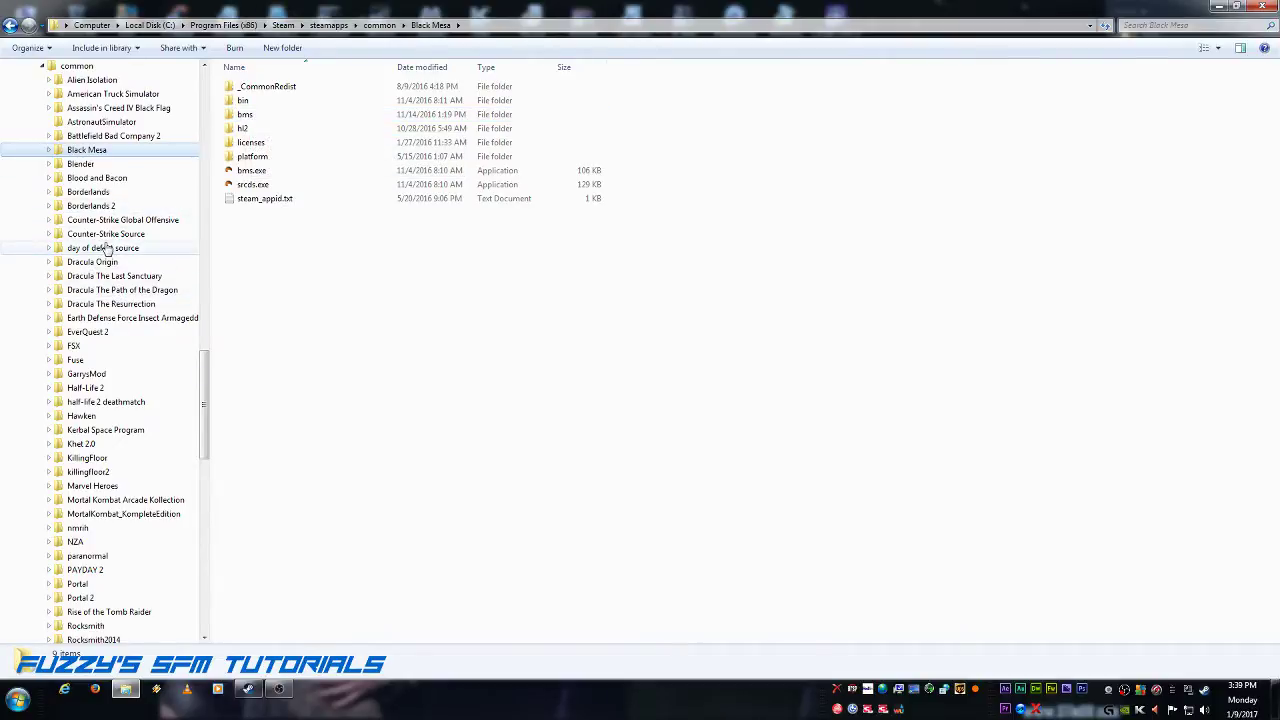
click(107, 220)
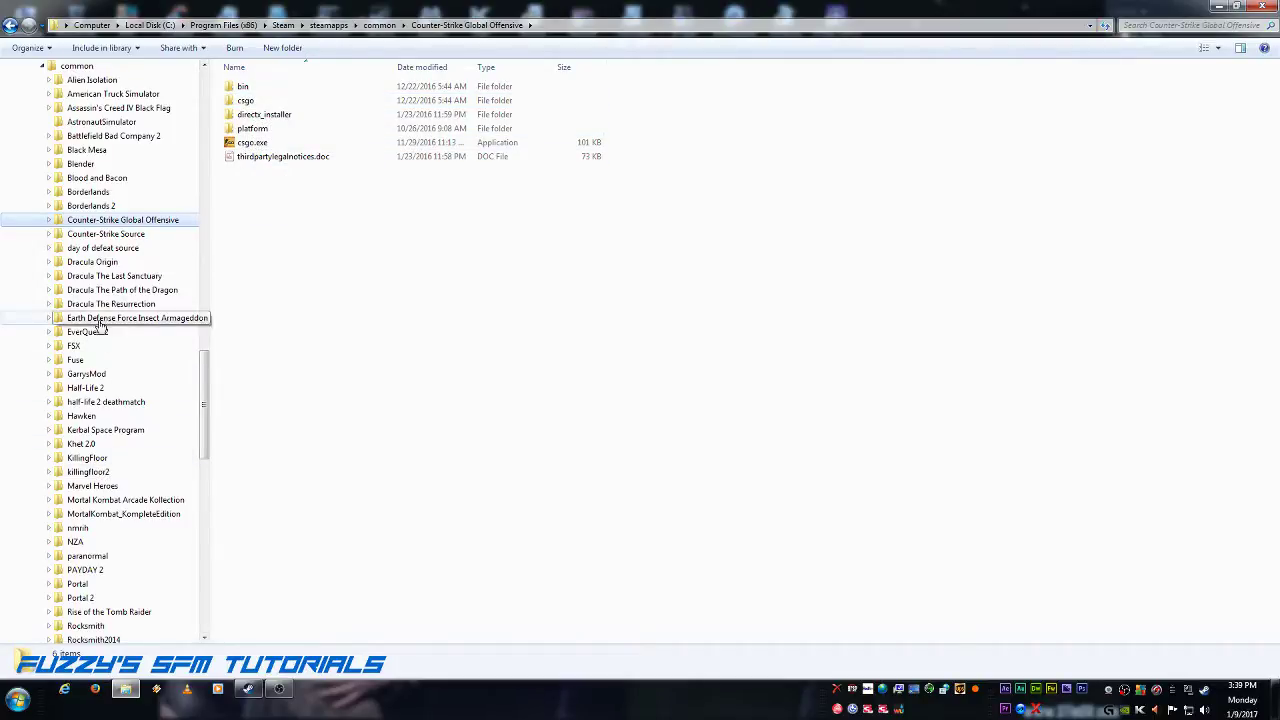
click(90, 249)
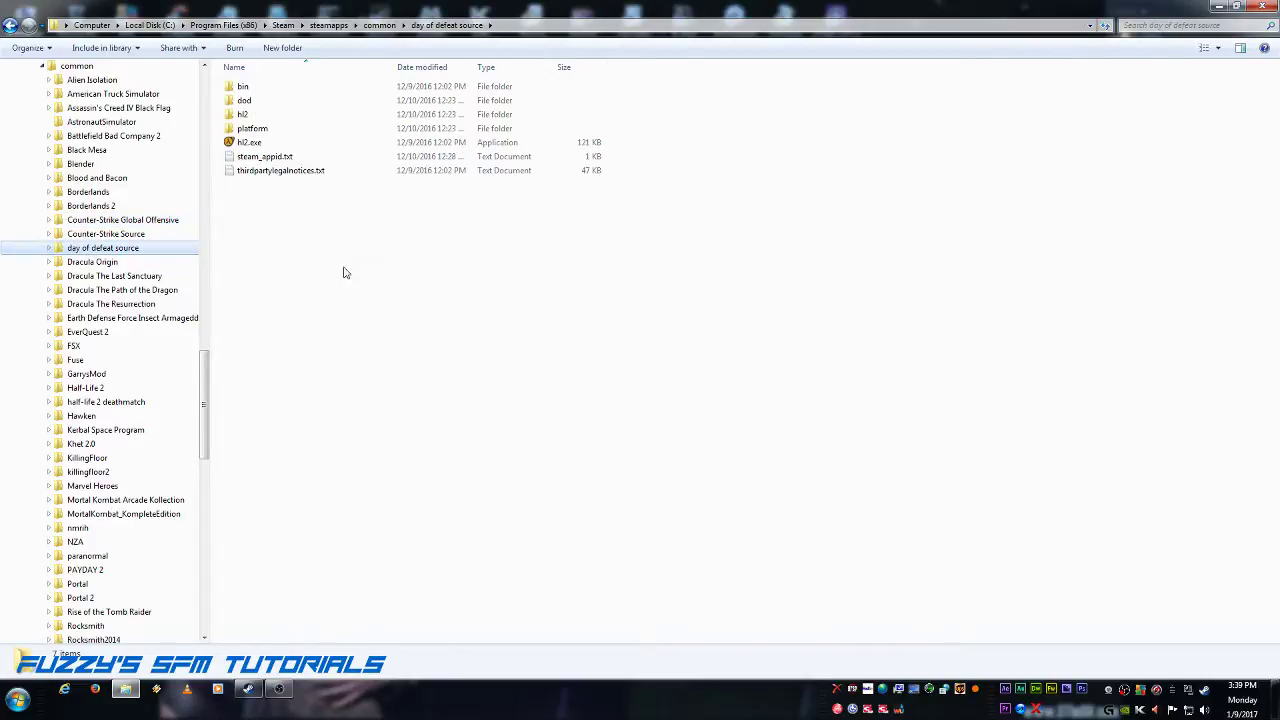
Step: Look inside the dod folder, compare the Counter-Strike Global Offensive folder, and return to the day of defeat source folder
click(245, 104)
double_click(245, 103)
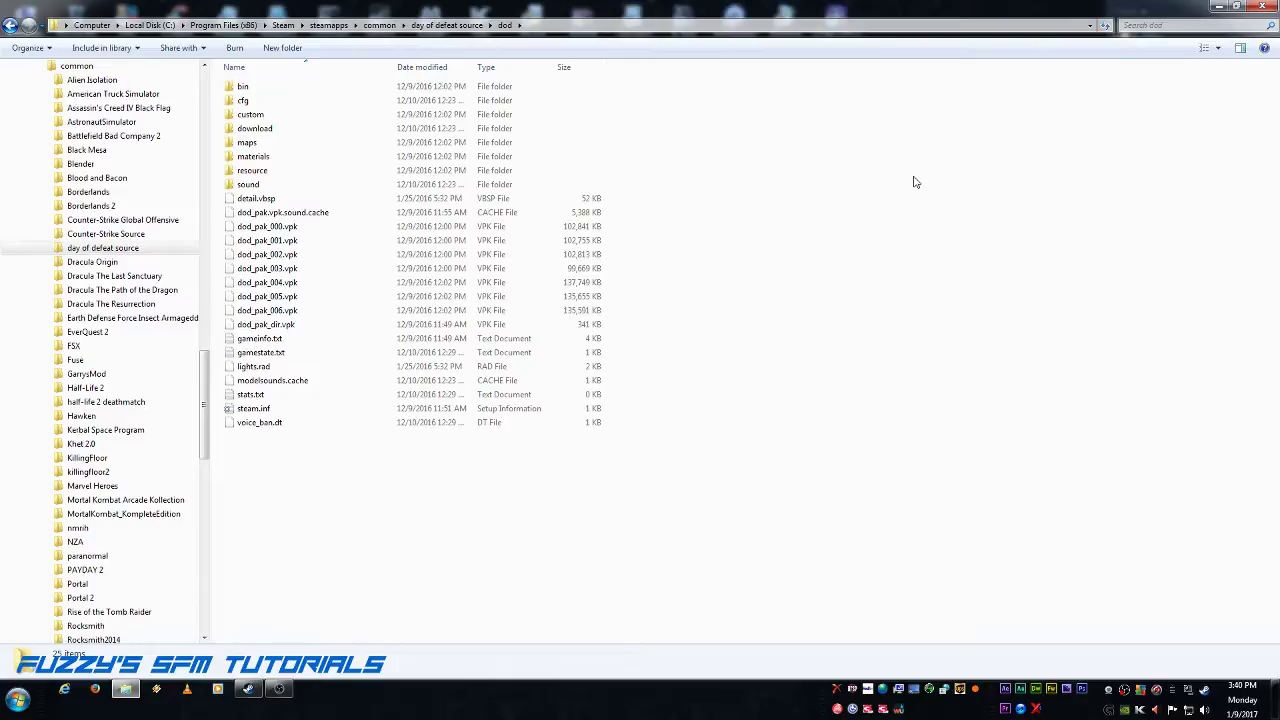
click(469, 27)
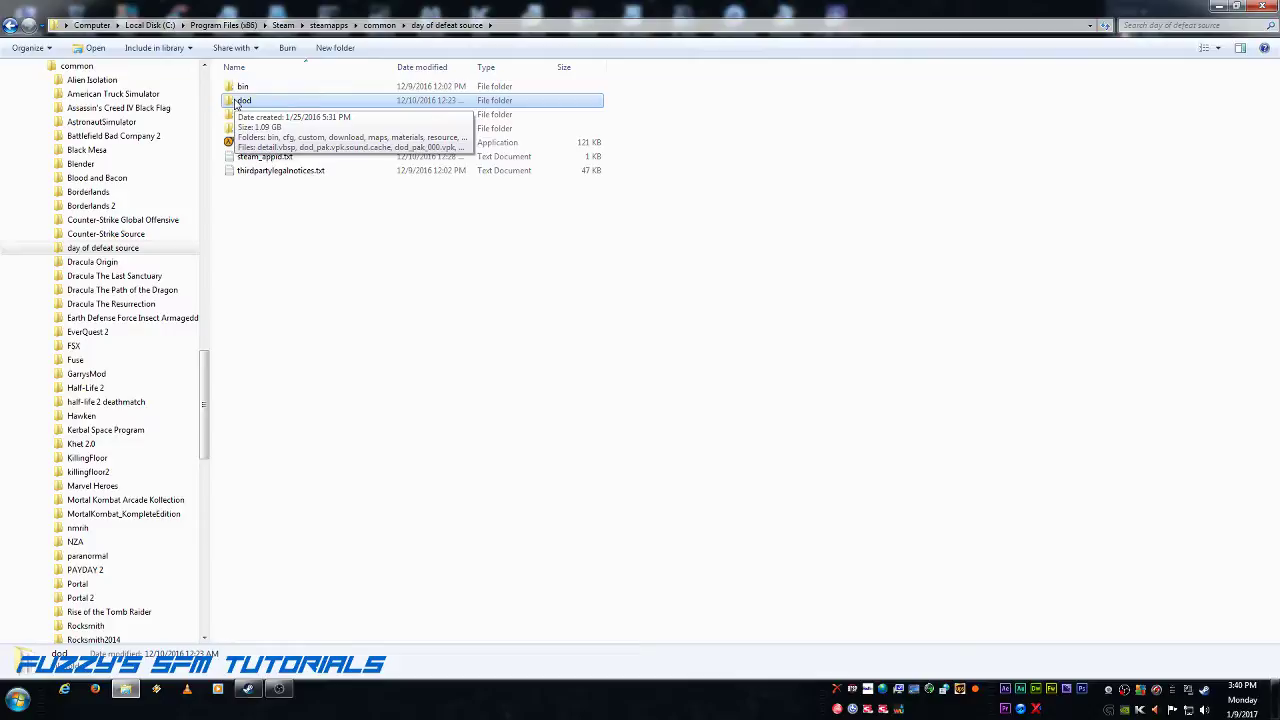
click(104, 220)
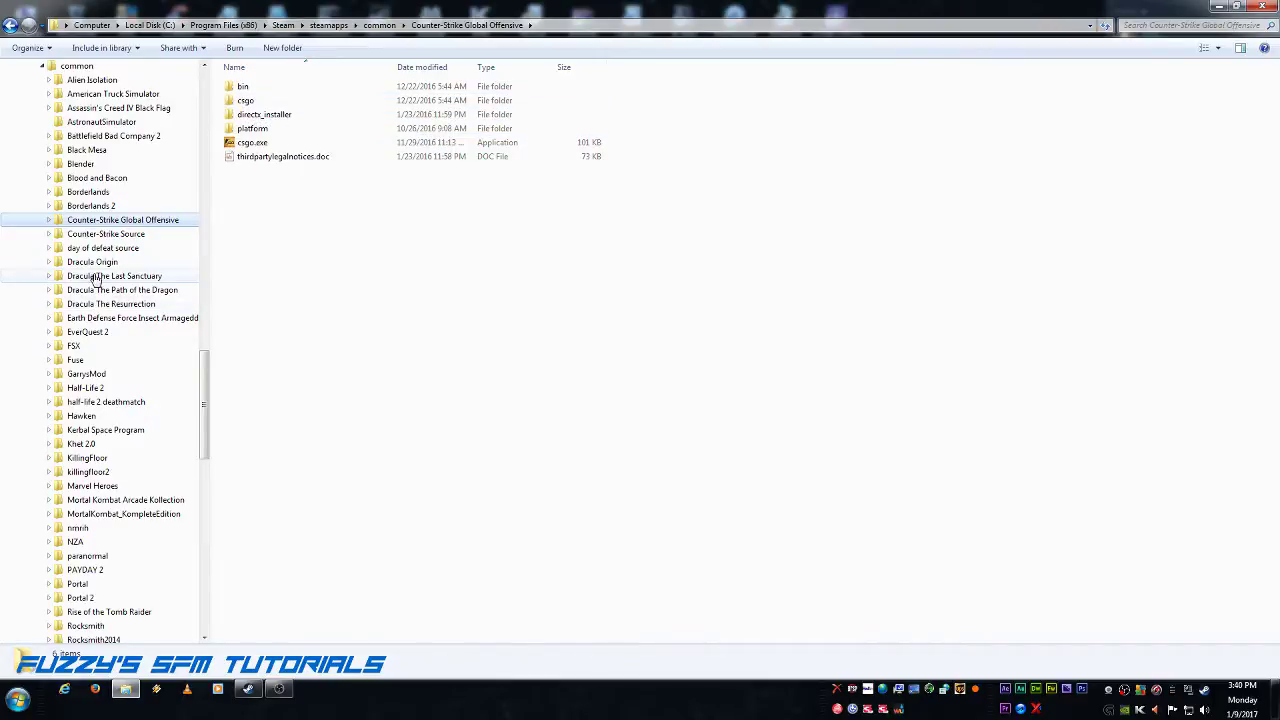
click(116, 250)
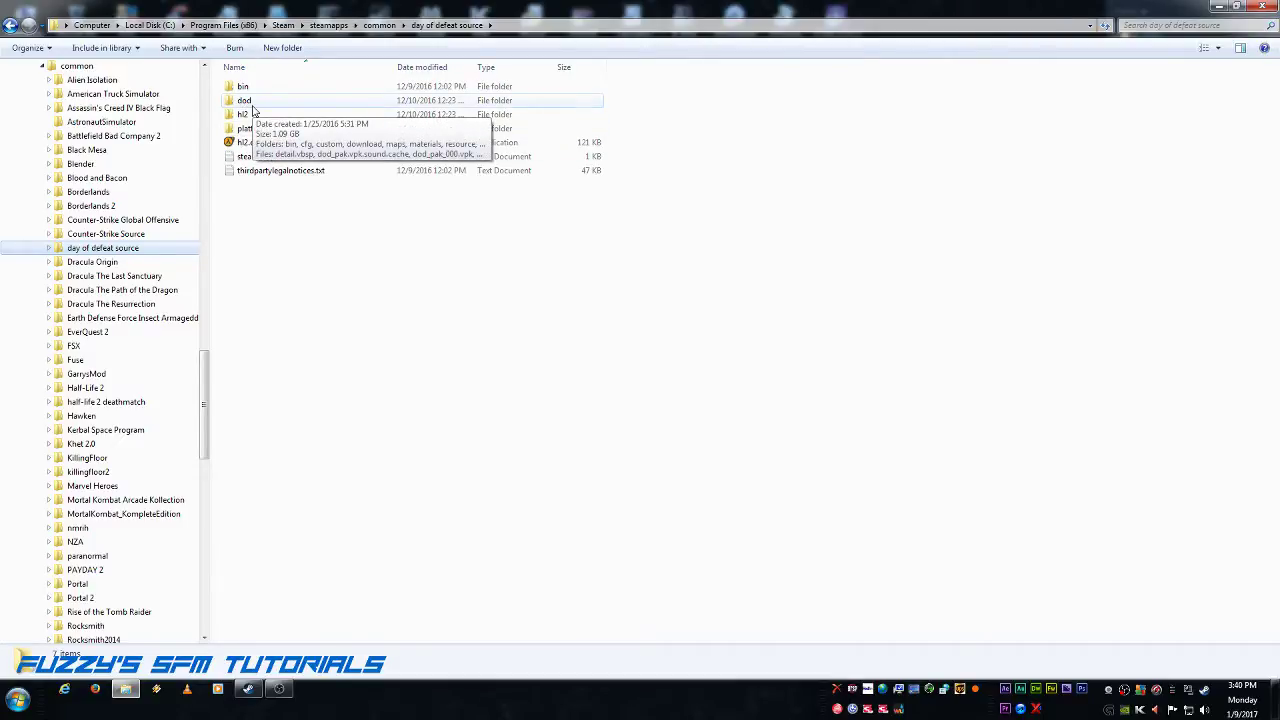
Step: Expand the SourceFilmmaker folder and its game subfolder in the folder tree
drag(205, 390, 210, 479)
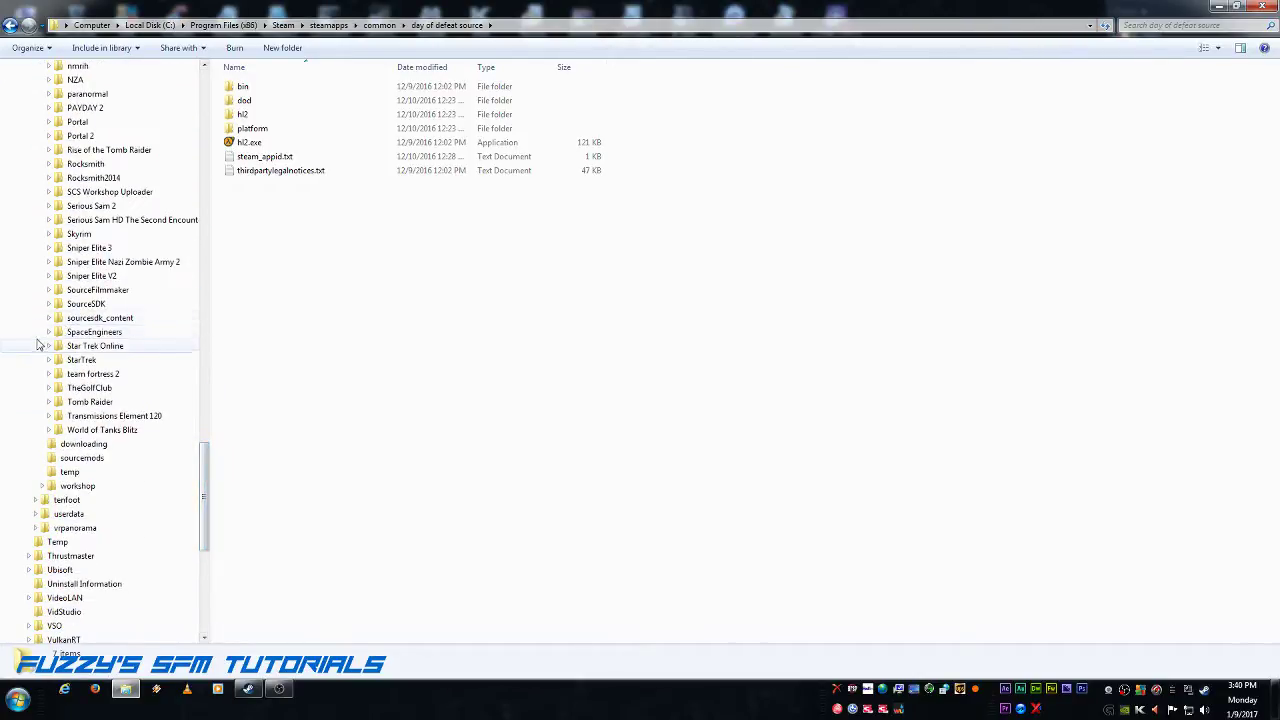
click(48, 290)
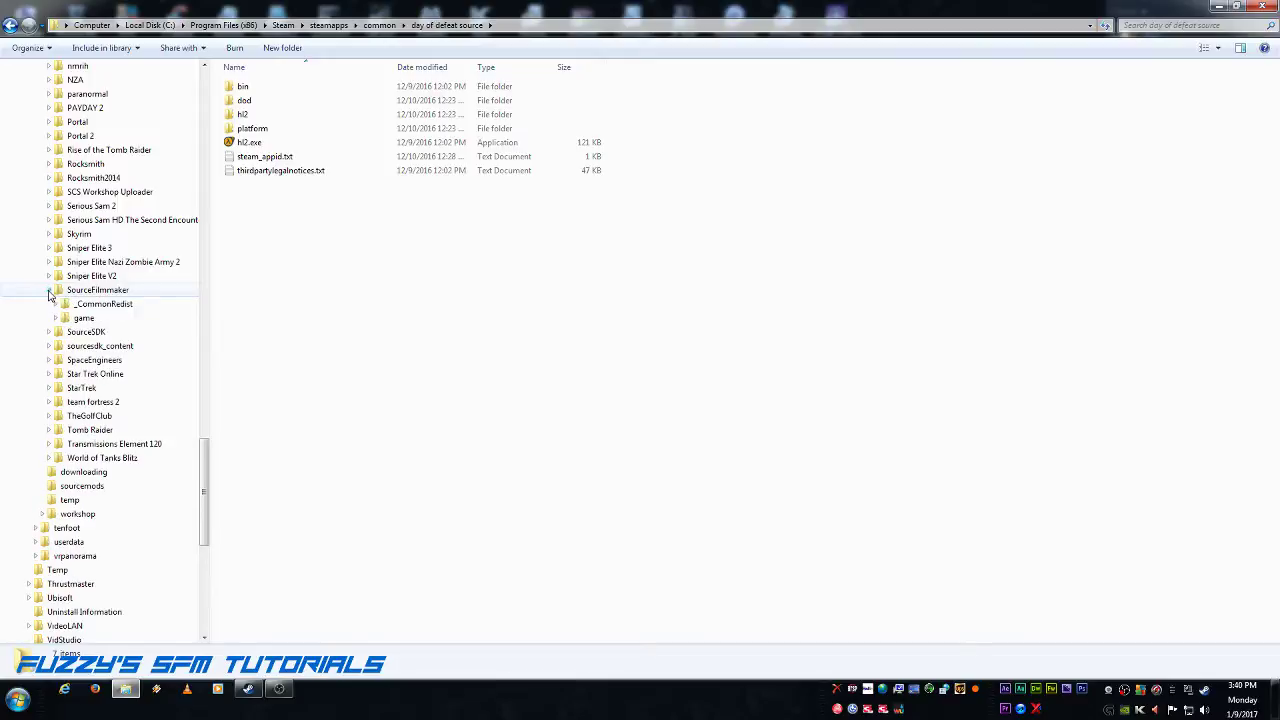
click(55, 318)
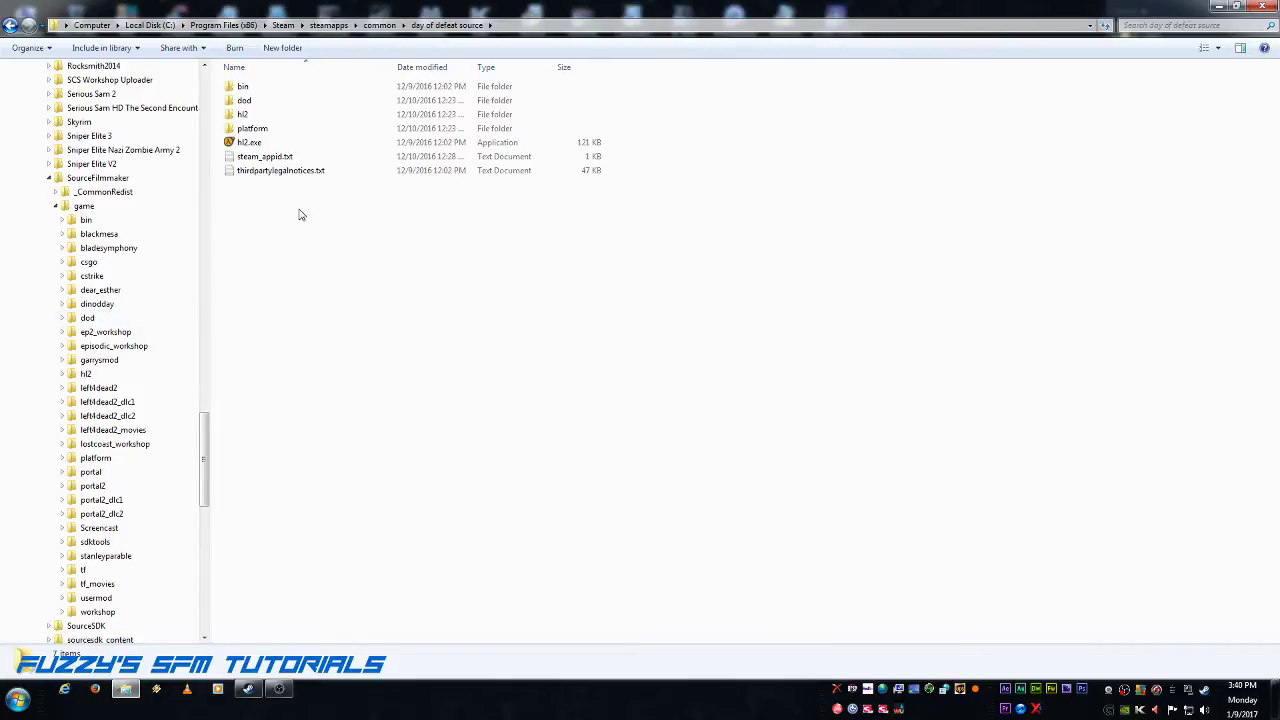
Step: Open the dod folder inside day of defeat source and bring SourceFilmmaker's game subfolders back into view in the tree
click(243, 104)
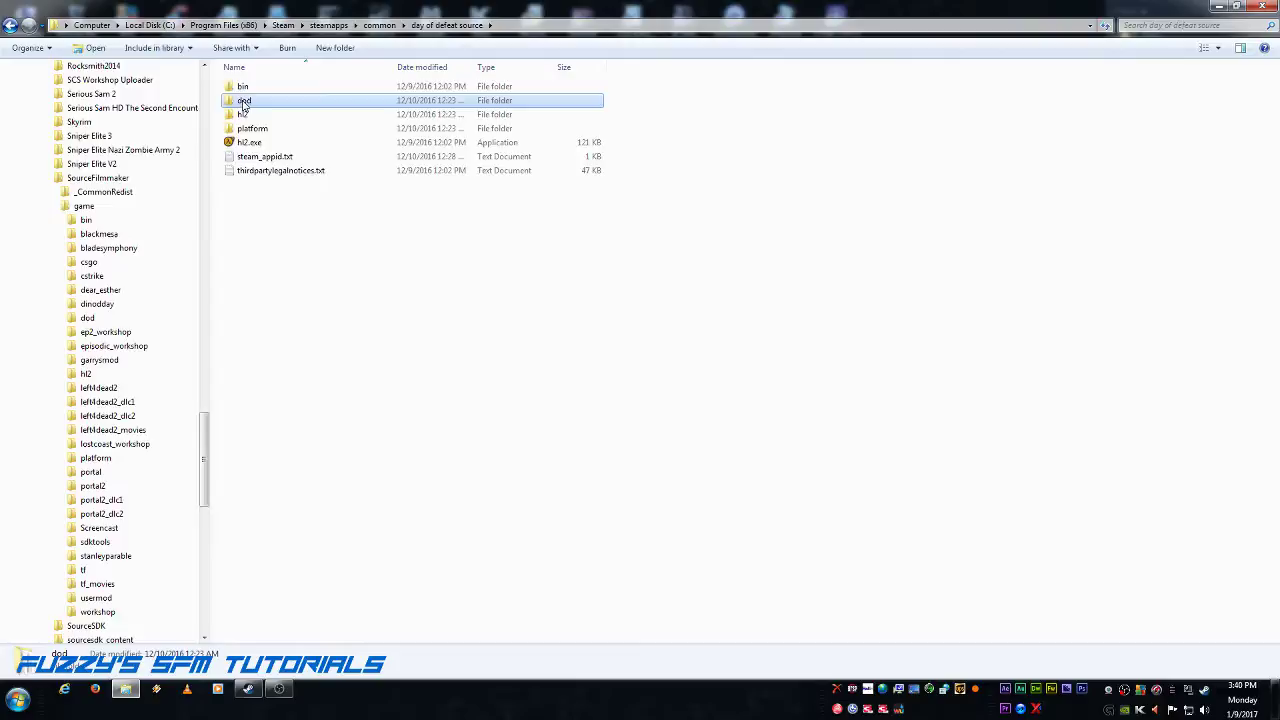
double_click(243, 104)
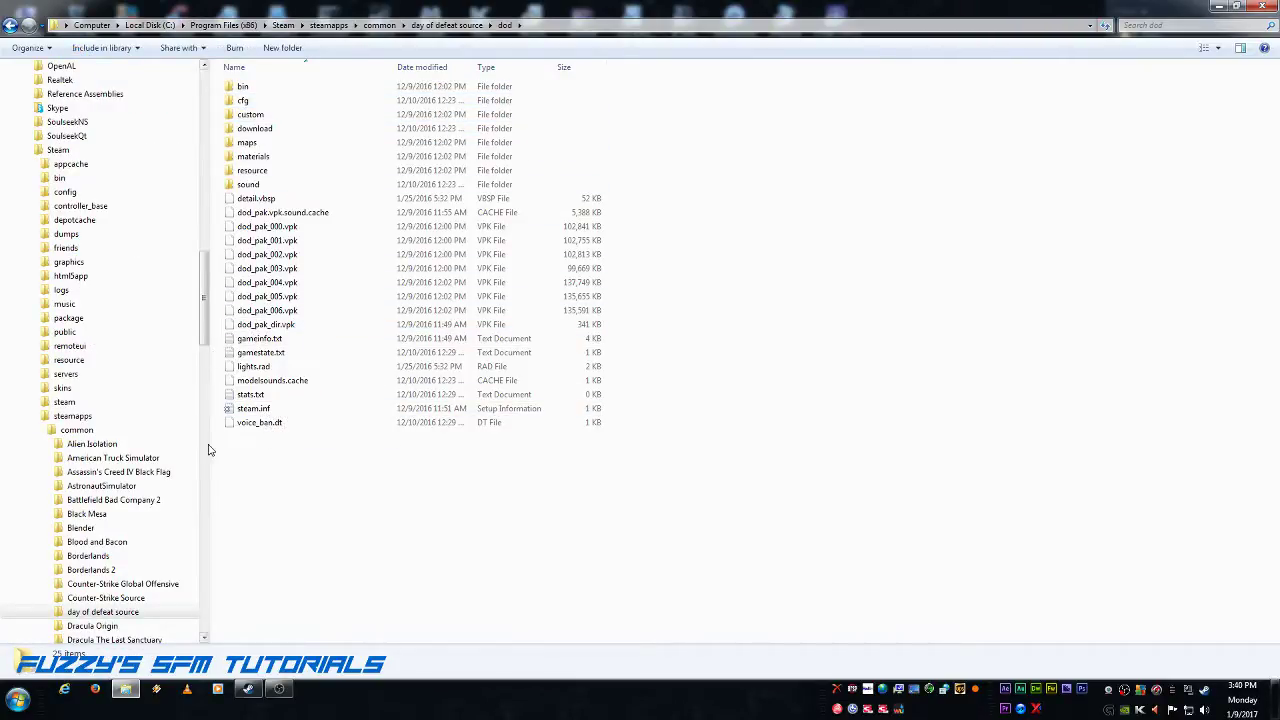
drag(205, 330, 205, 490)
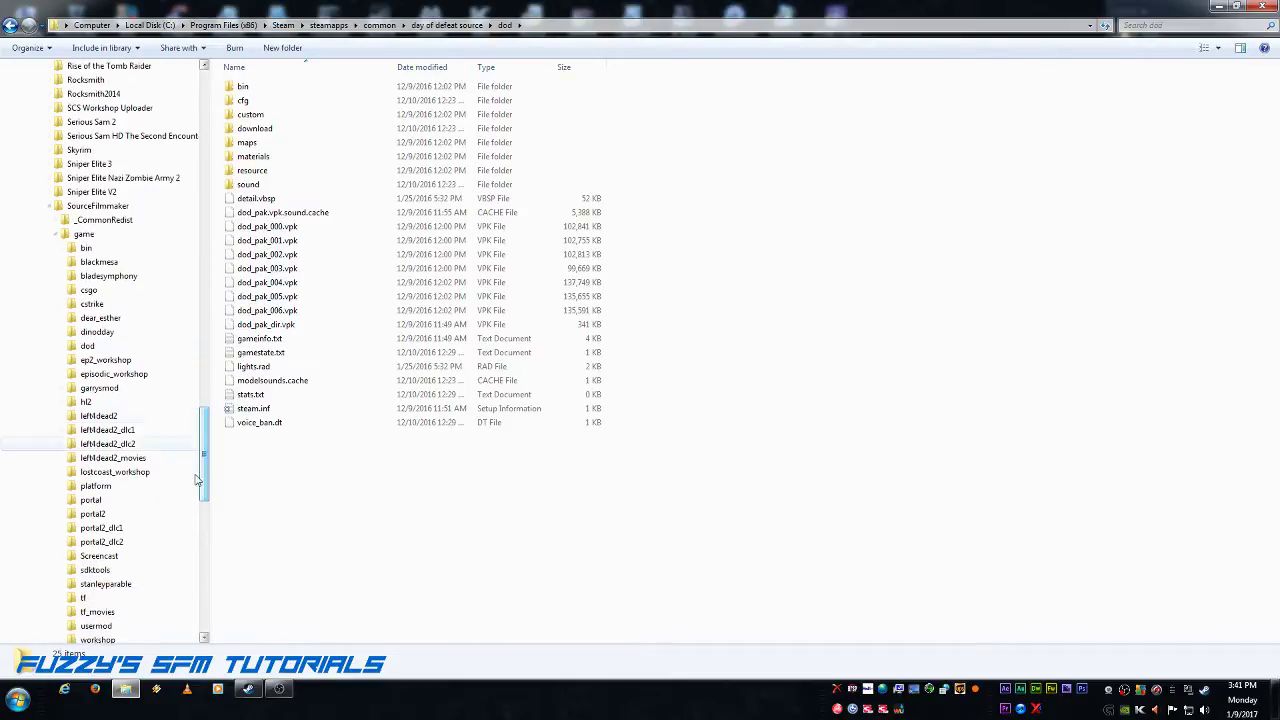
Step: Minimise the file browser, open the SFM Stuff folder on the desktop and launch GCFScape from it
click(1222, 8)
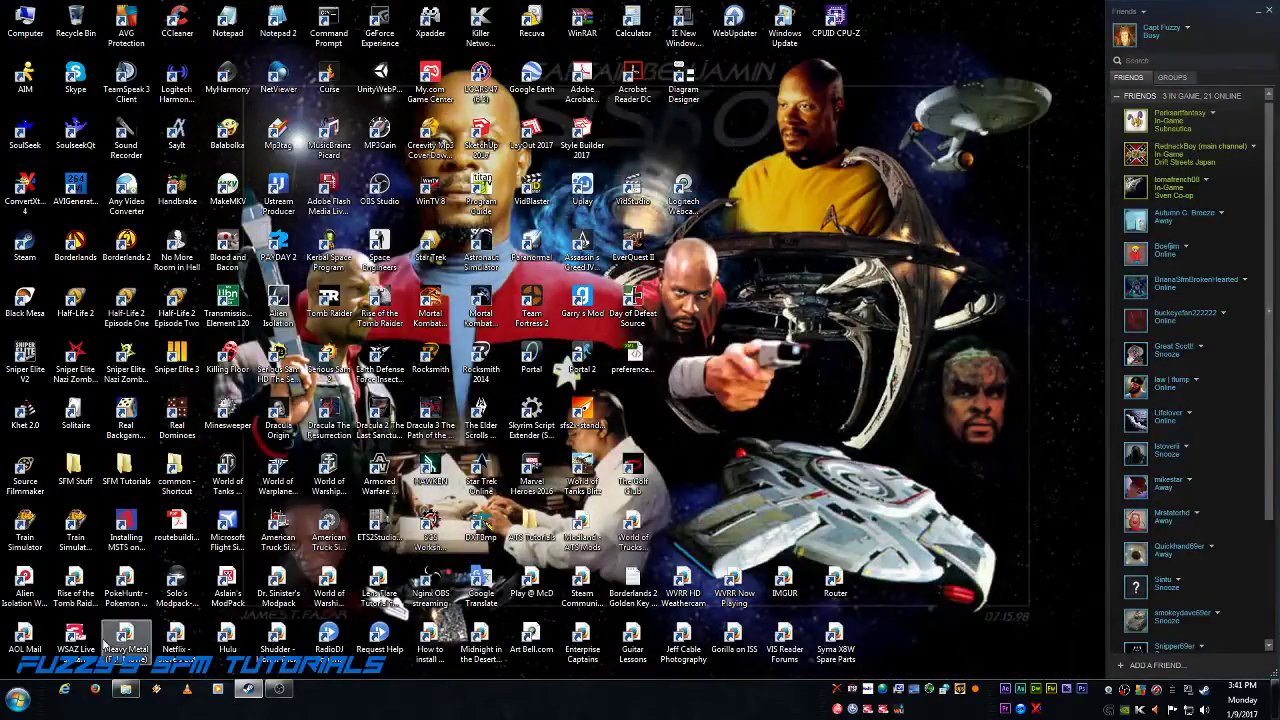
double_click(84, 460)
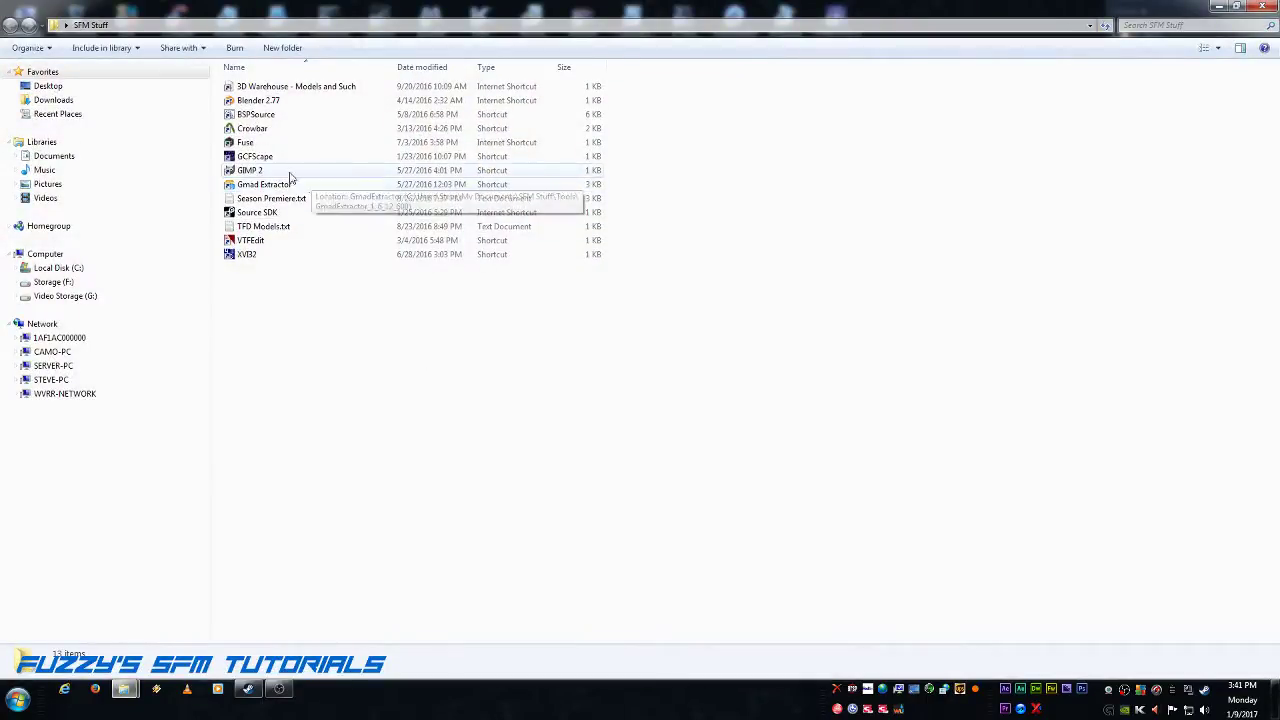
double_click(245, 157)
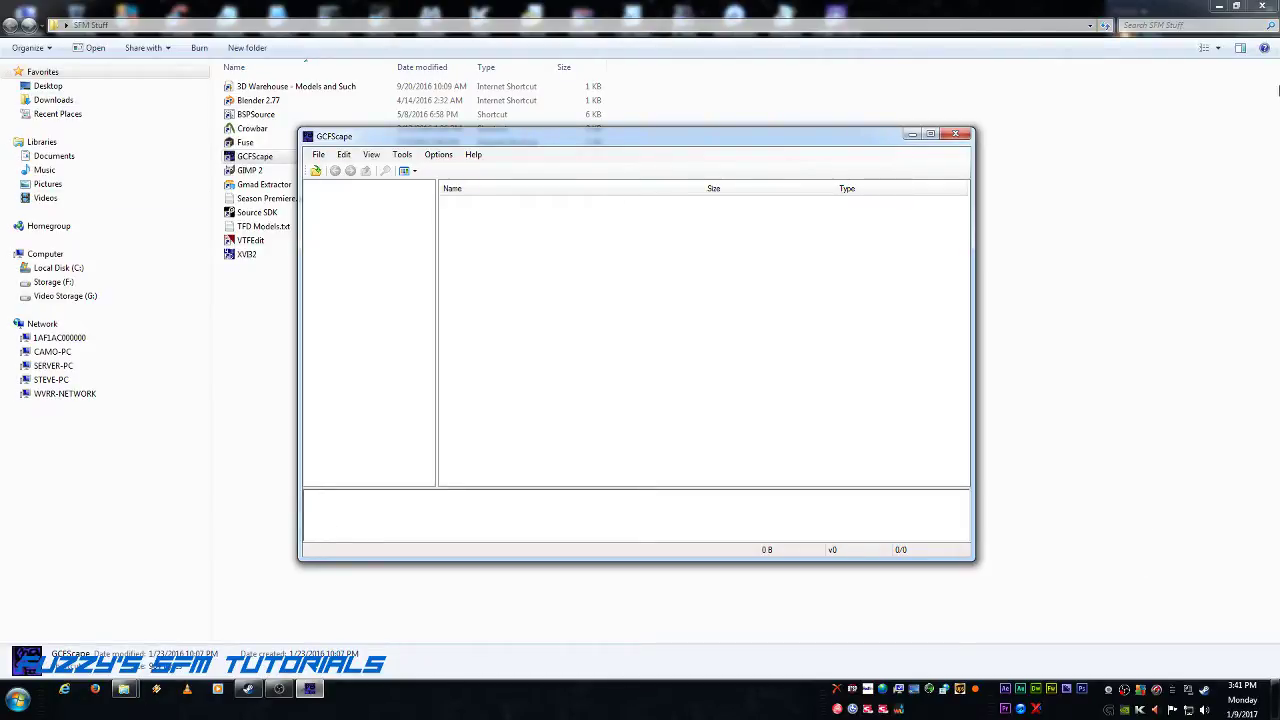
Step: Close the SFM Stuff window and restore the dod folder window behind GCFScape
click(1273, 7)
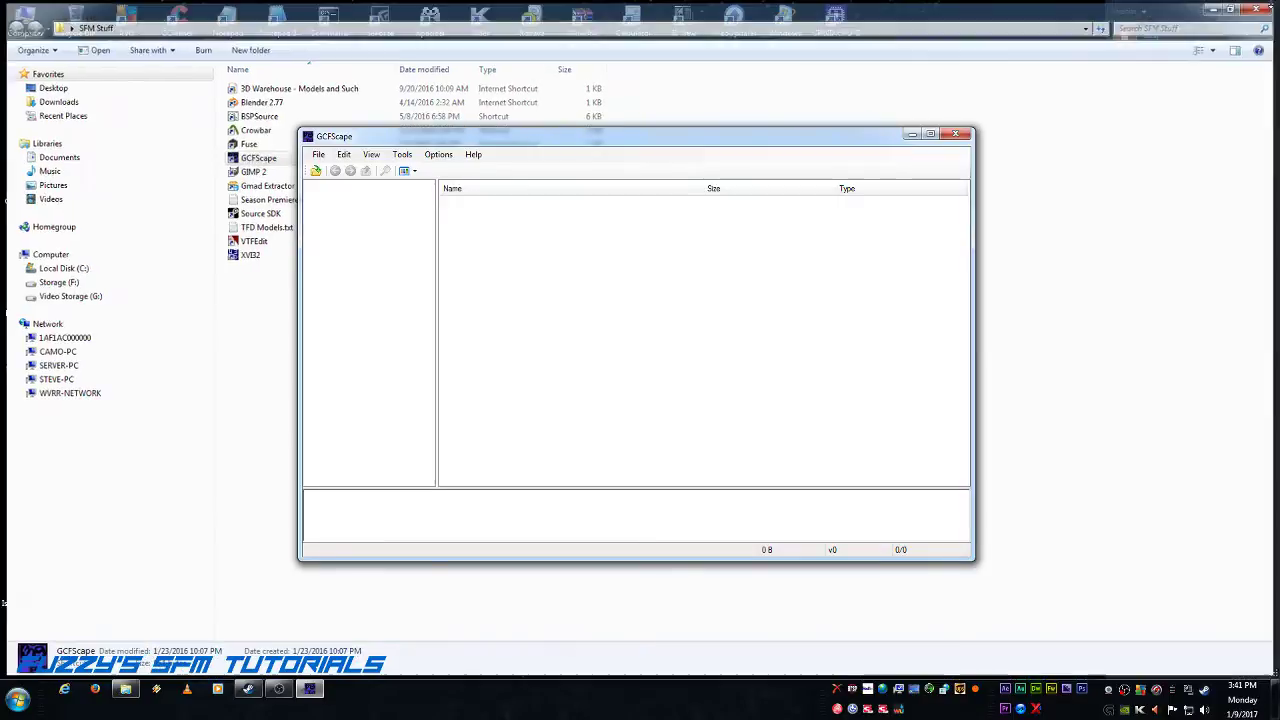
click(125, 688)
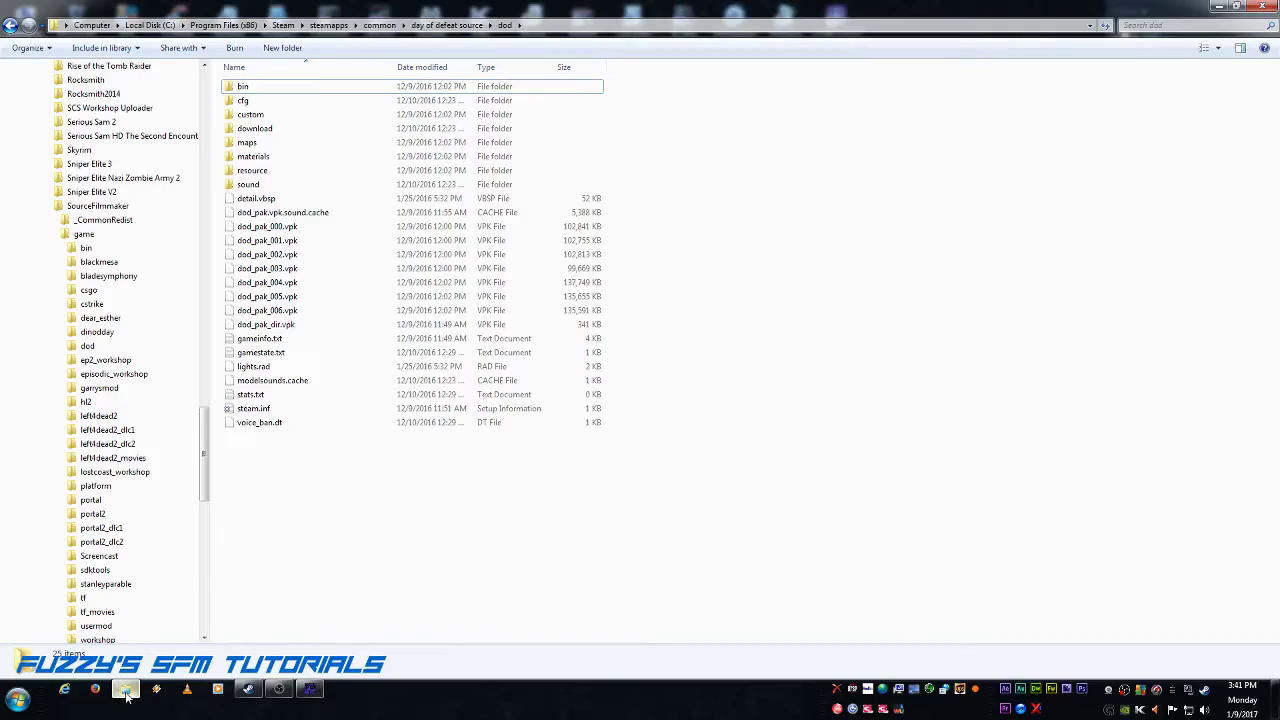
click(310, 689)
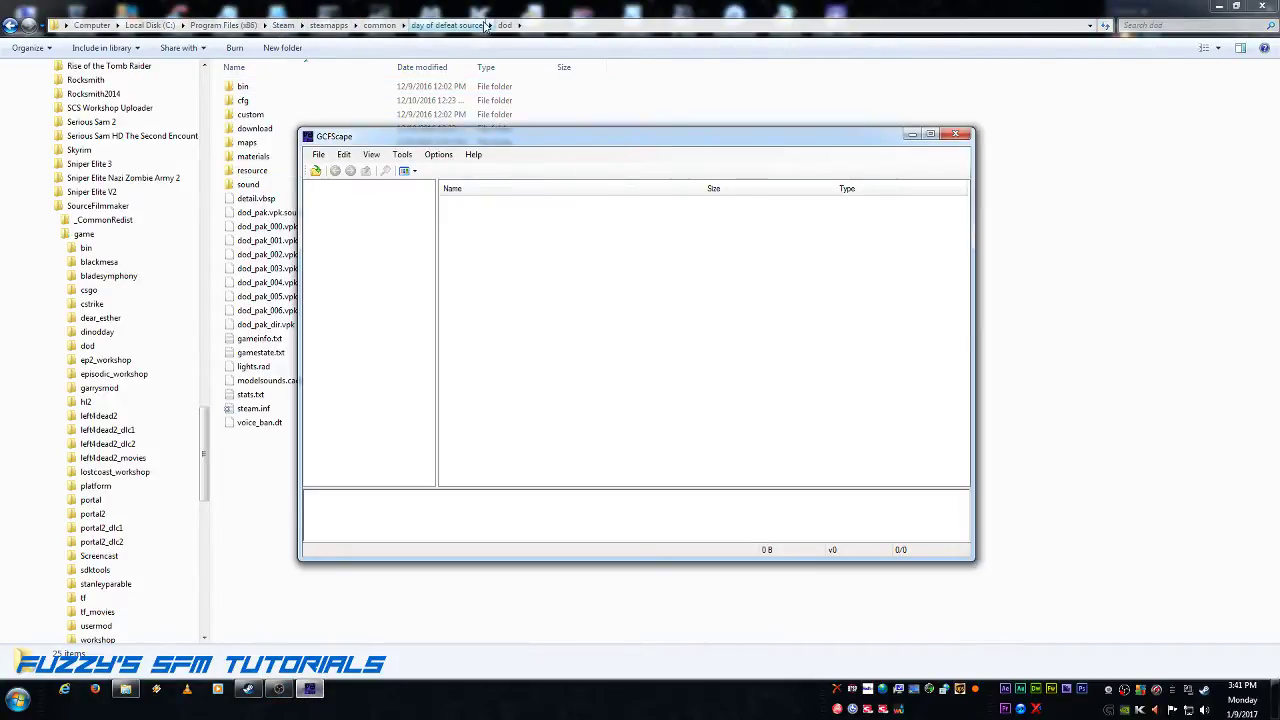
Step: Open the package dod_pak_dir.vpk from the day of defeat source\dod folder in GCFScape
click(316, 171)
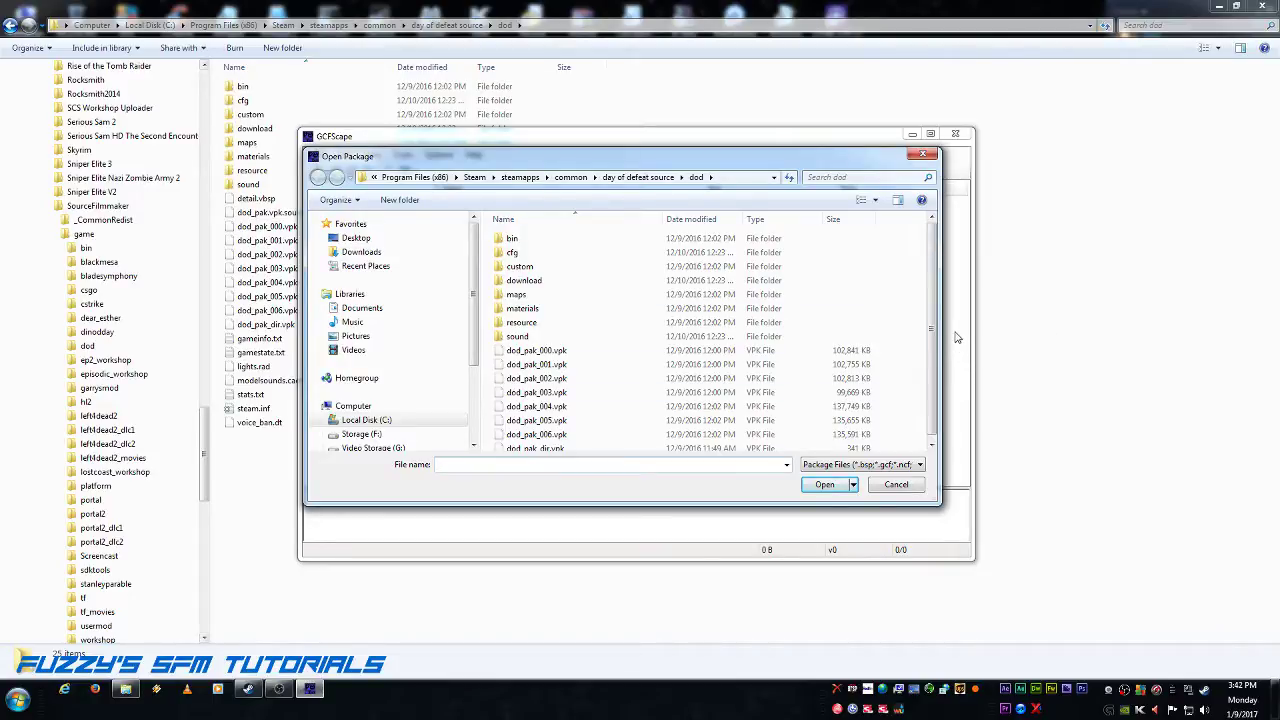
scroll(932, 340, down, 1)
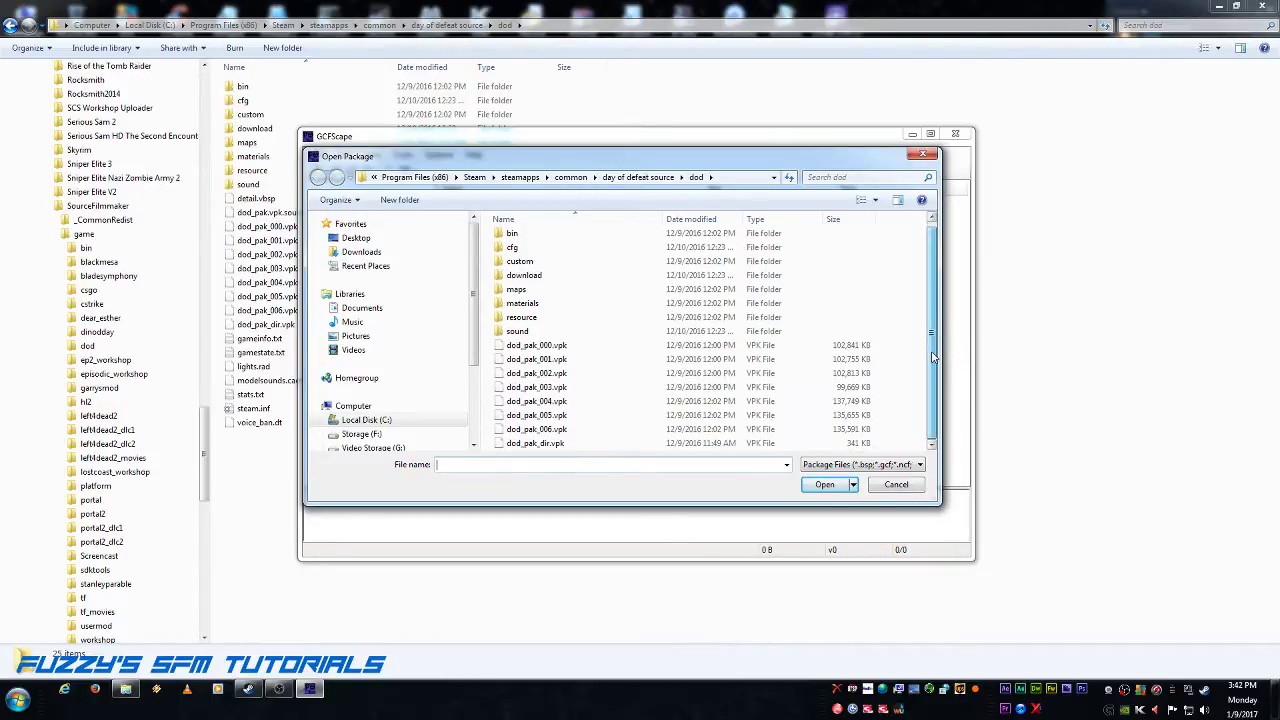
click(555, 443)
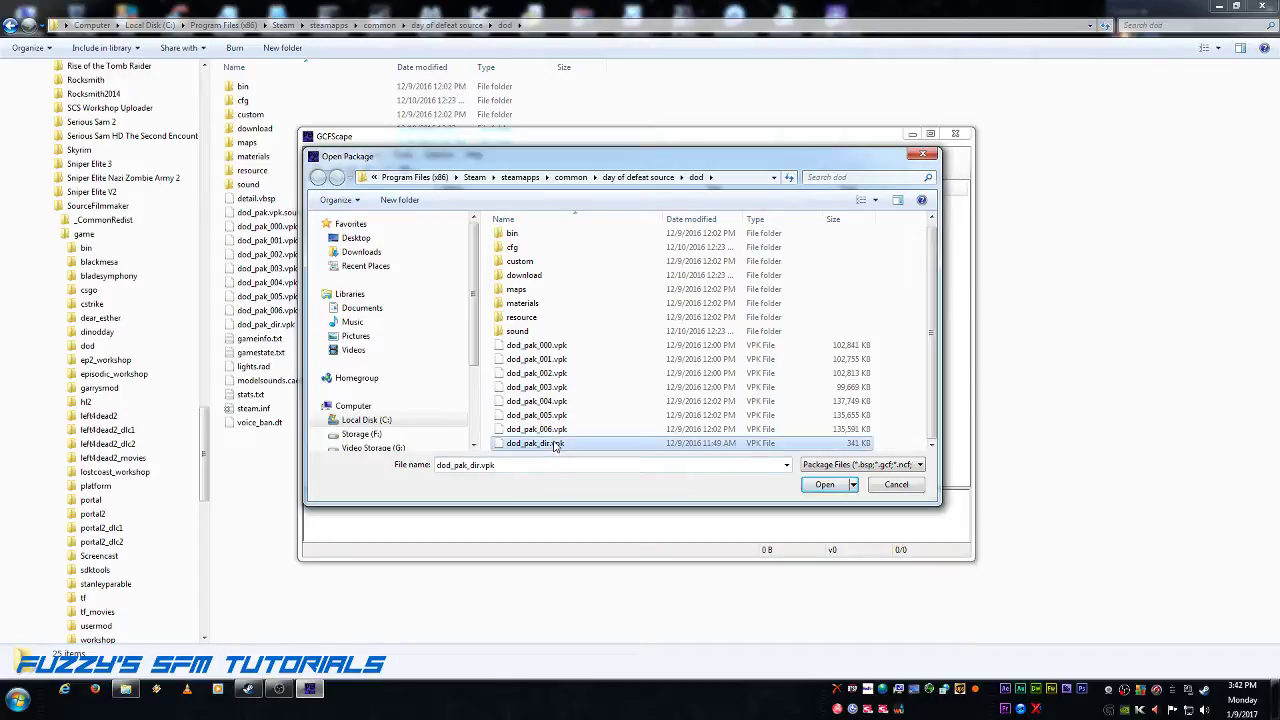
click(825, 485)
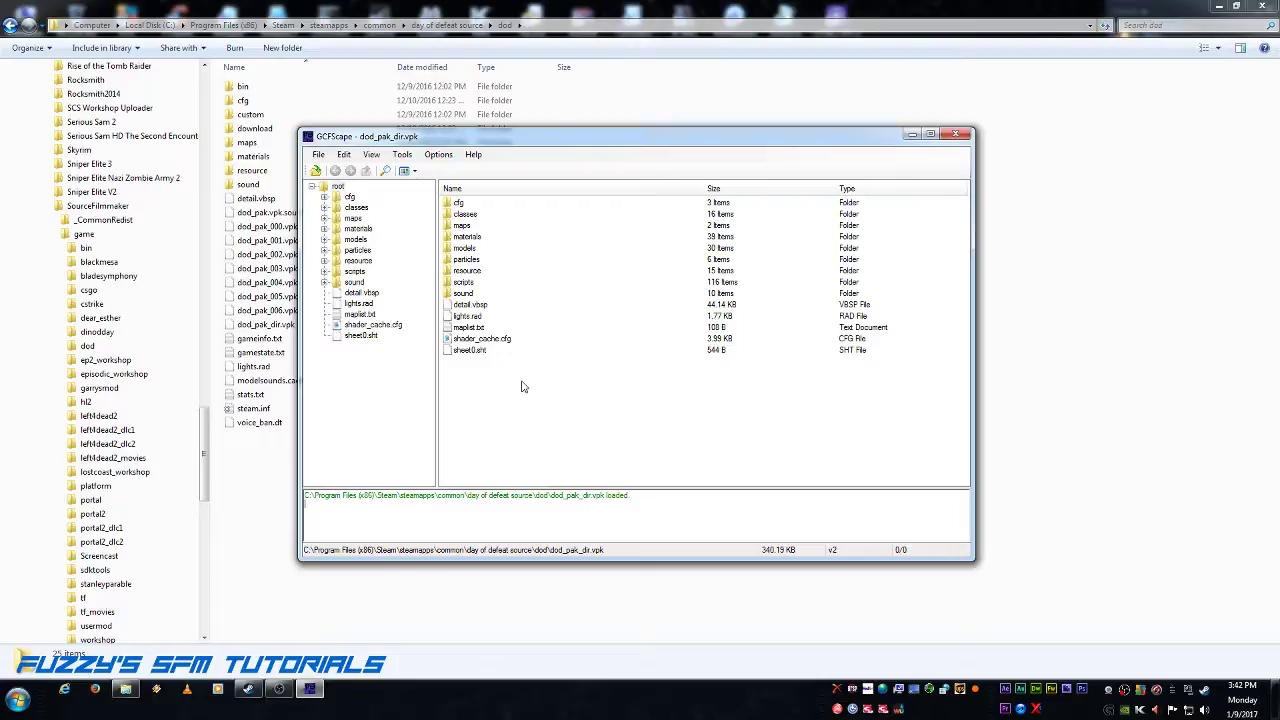
Step: Select the materials, models, particles and sound folders in the package and start extracting them
click(477, 238)
ctrl+click(458, 249)
ctrl+click(470, 259)
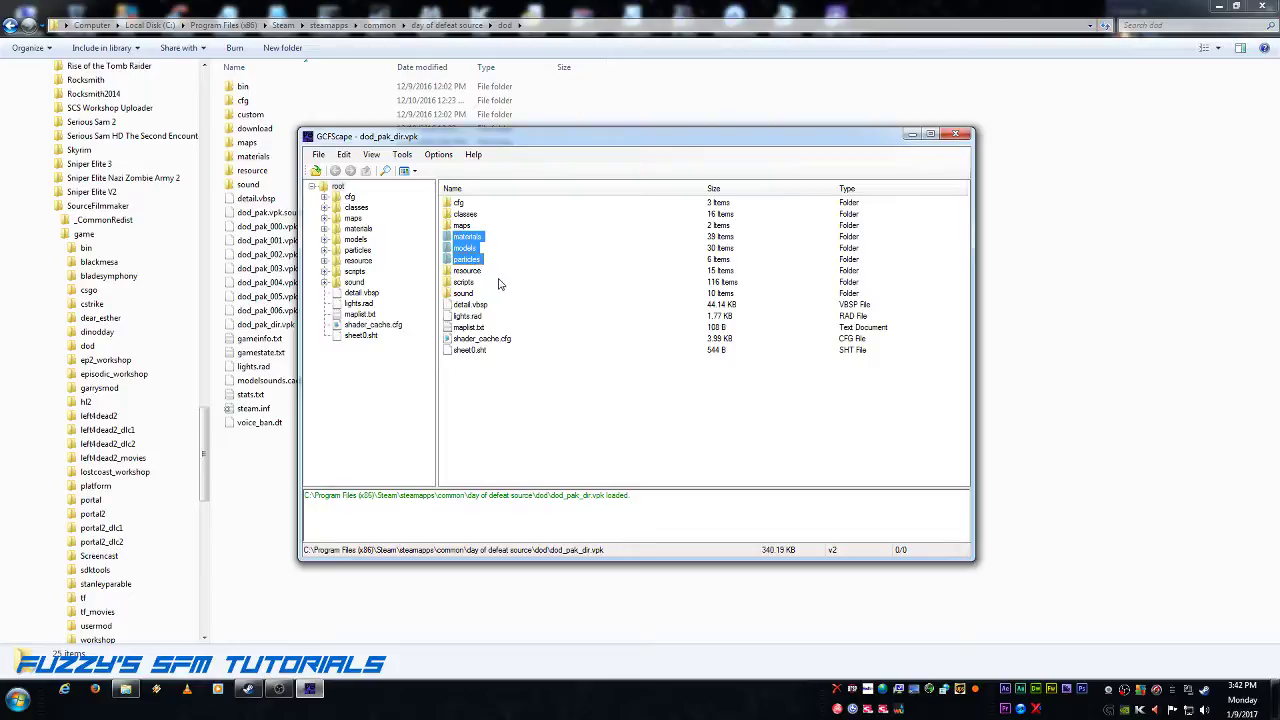
ctrl+click(463, 293)
right_click(470, 294)
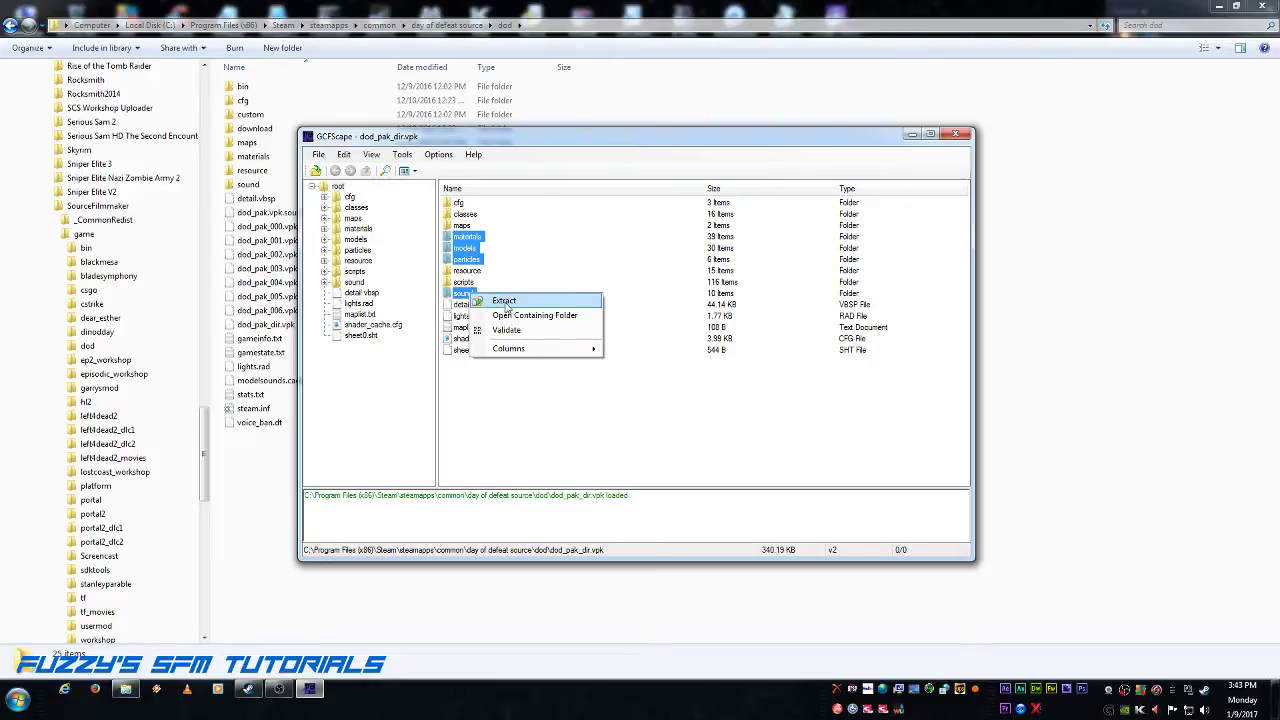
click(505, 302)
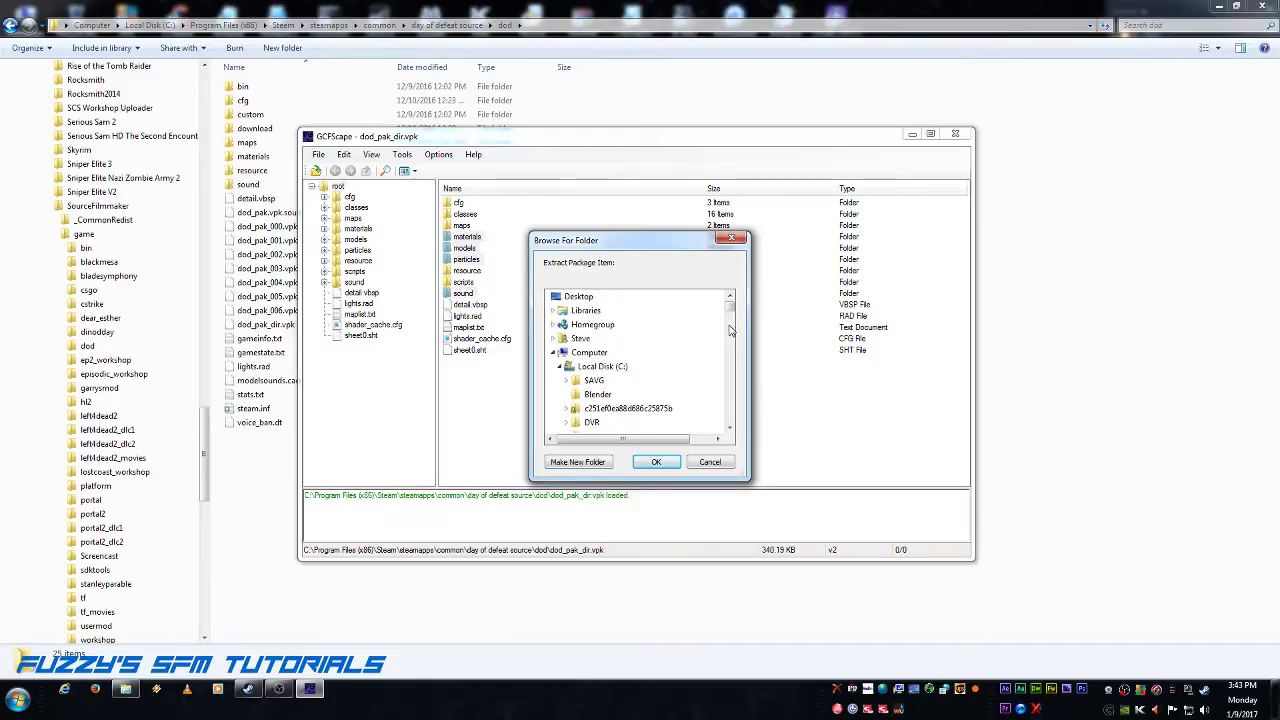
Step: Pick SourceFilmmaker's game\dod folder as the extraction destination, cancel the extraction and close GCFScape
drag(732, 316, 732, 345)
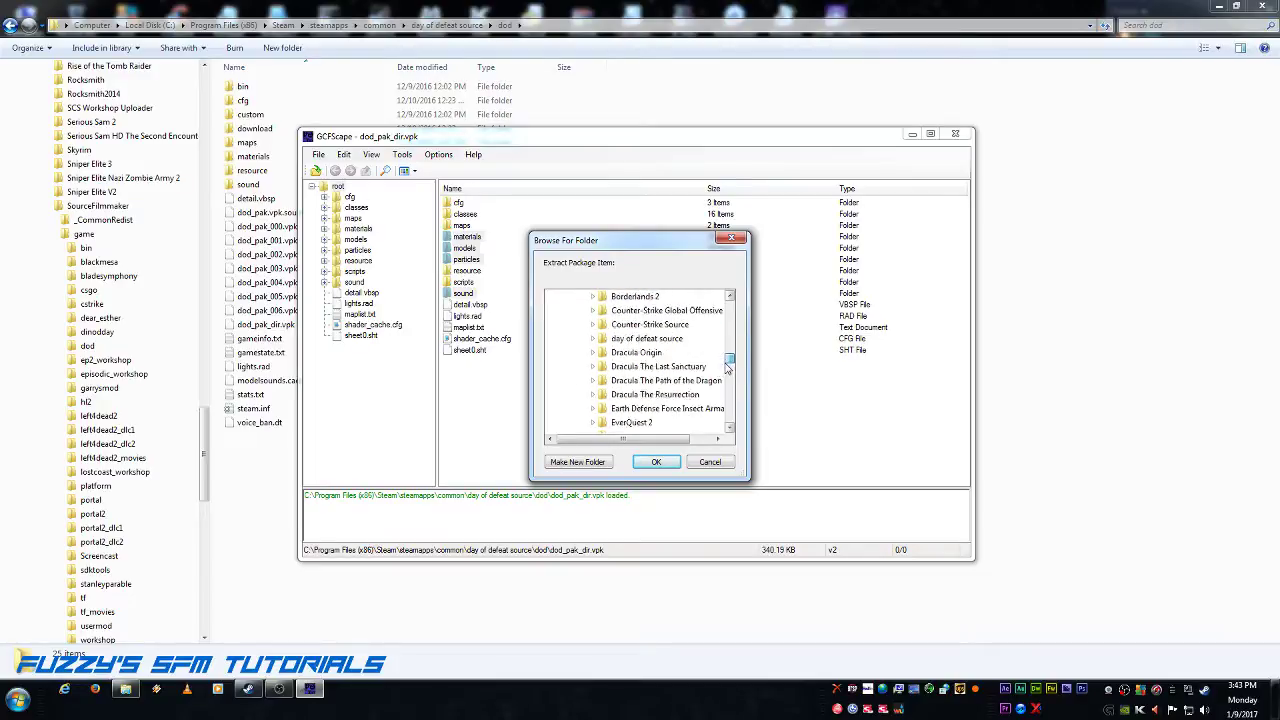
drag(727, 367, 724, 392)
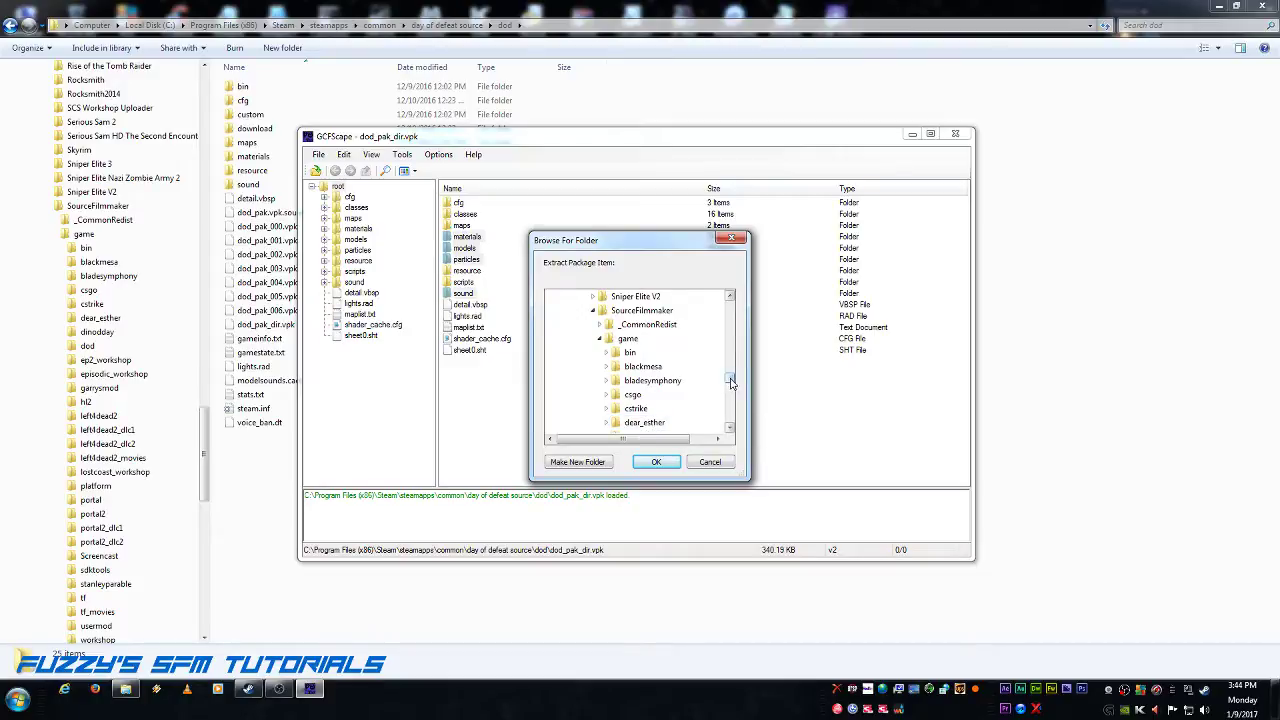
drag(731, 381, 731, 384)
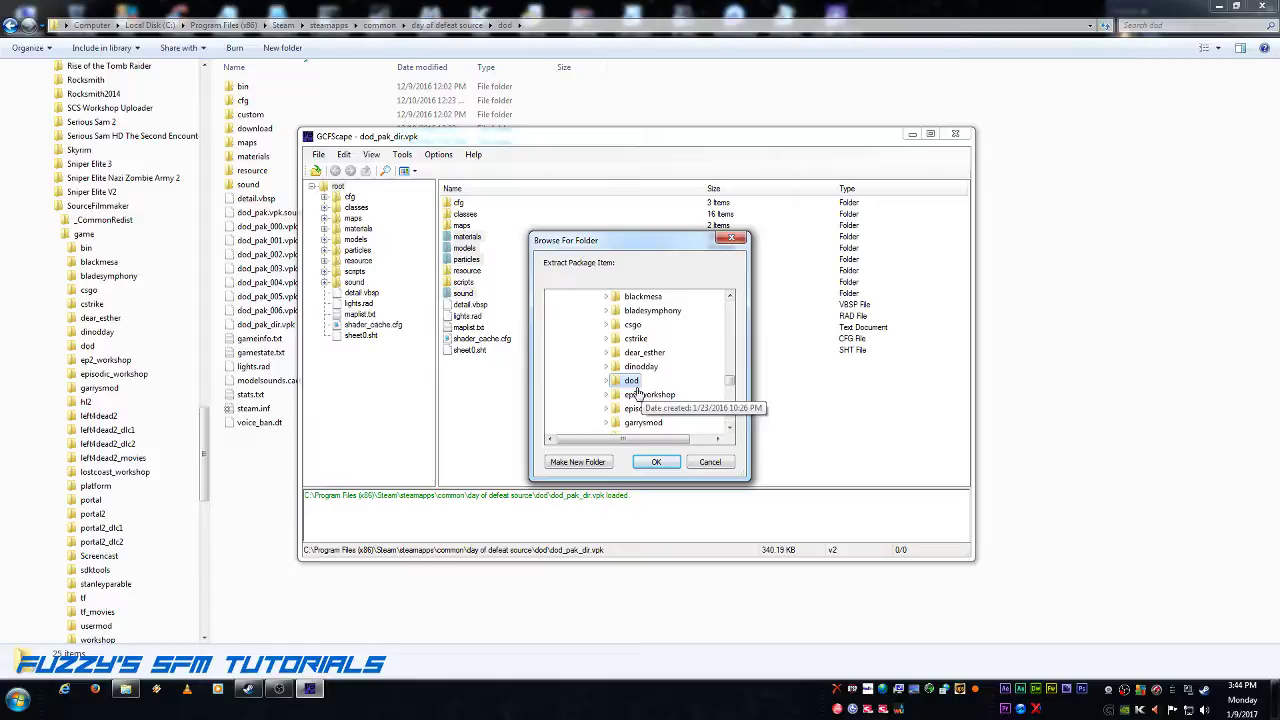
scroll(634, 390, up, 1)
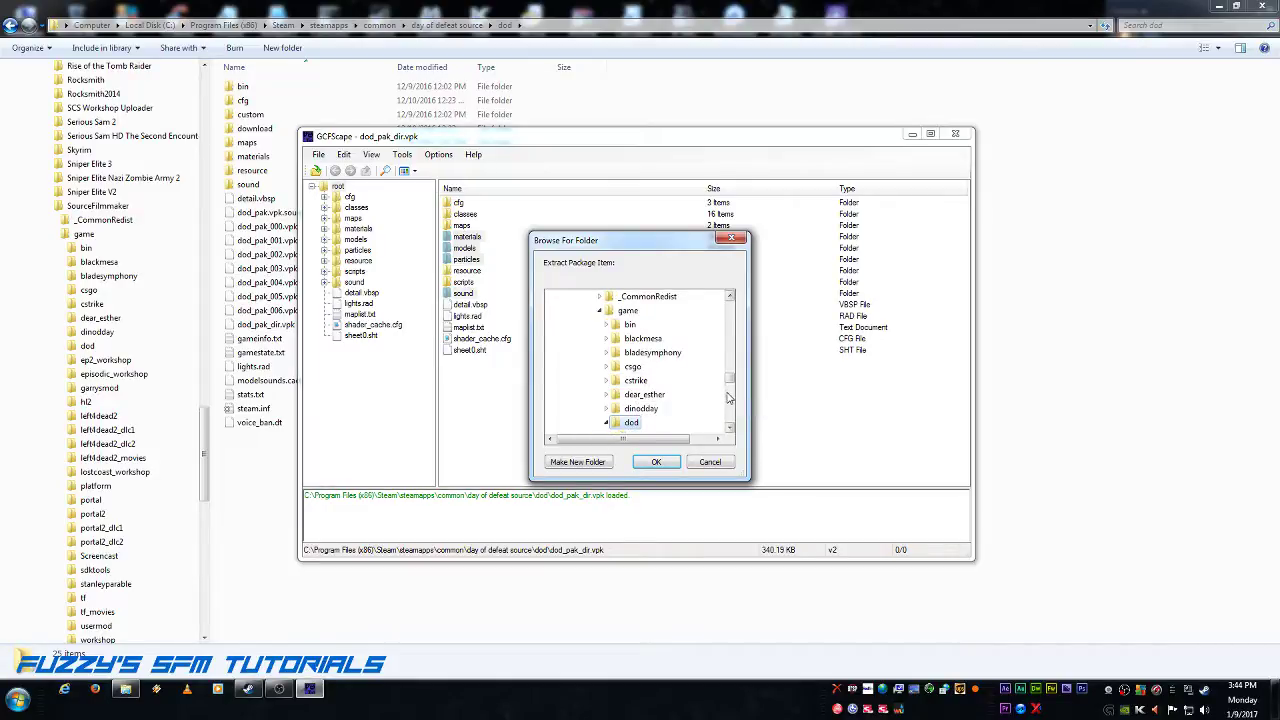
scroll(734, 386, down, 2)
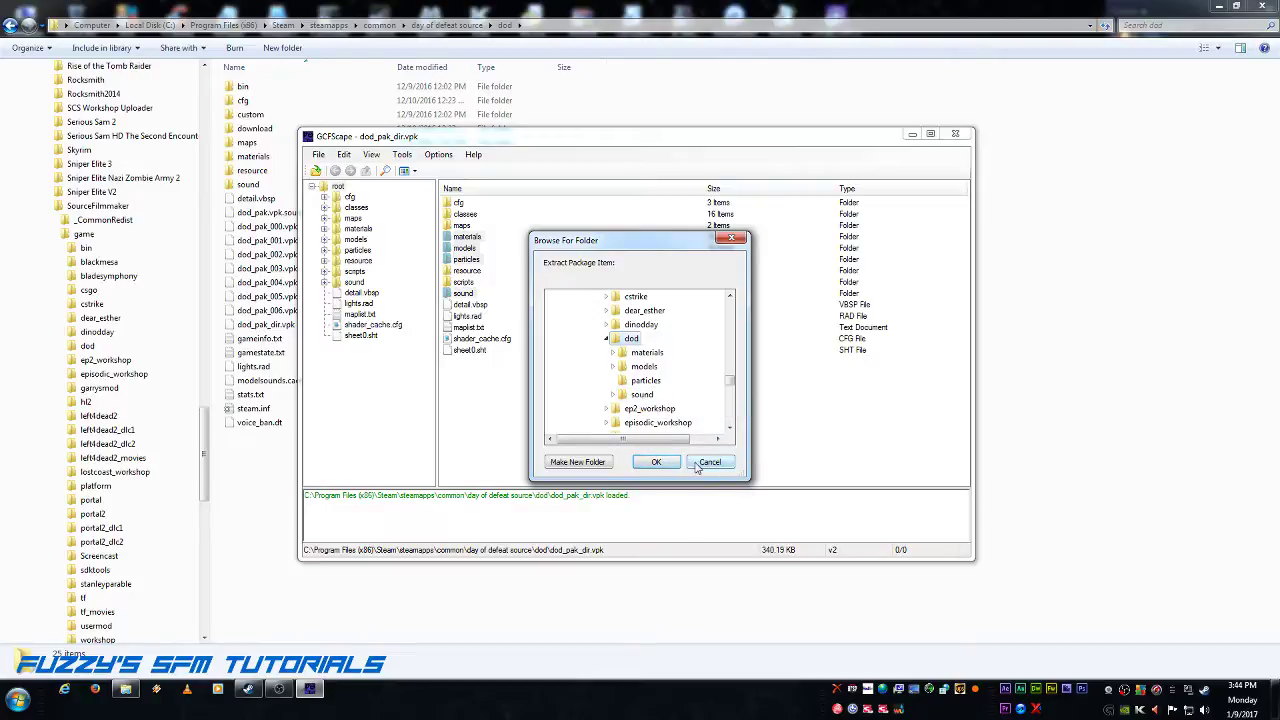
click(710, 462)
click(965, 133)
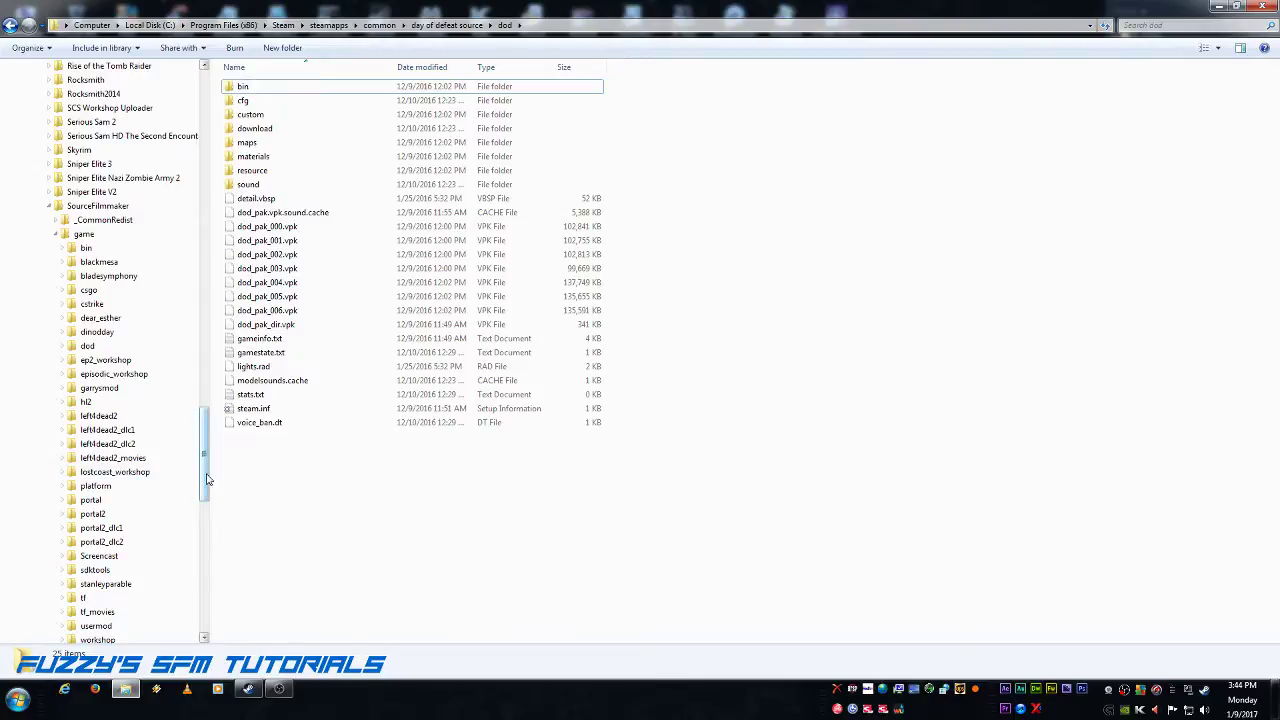
Step: Open the SourceFilmmaker\game\dod folder and inspect the contents of its materials and models folders
drag(206, 480, 207, 499)
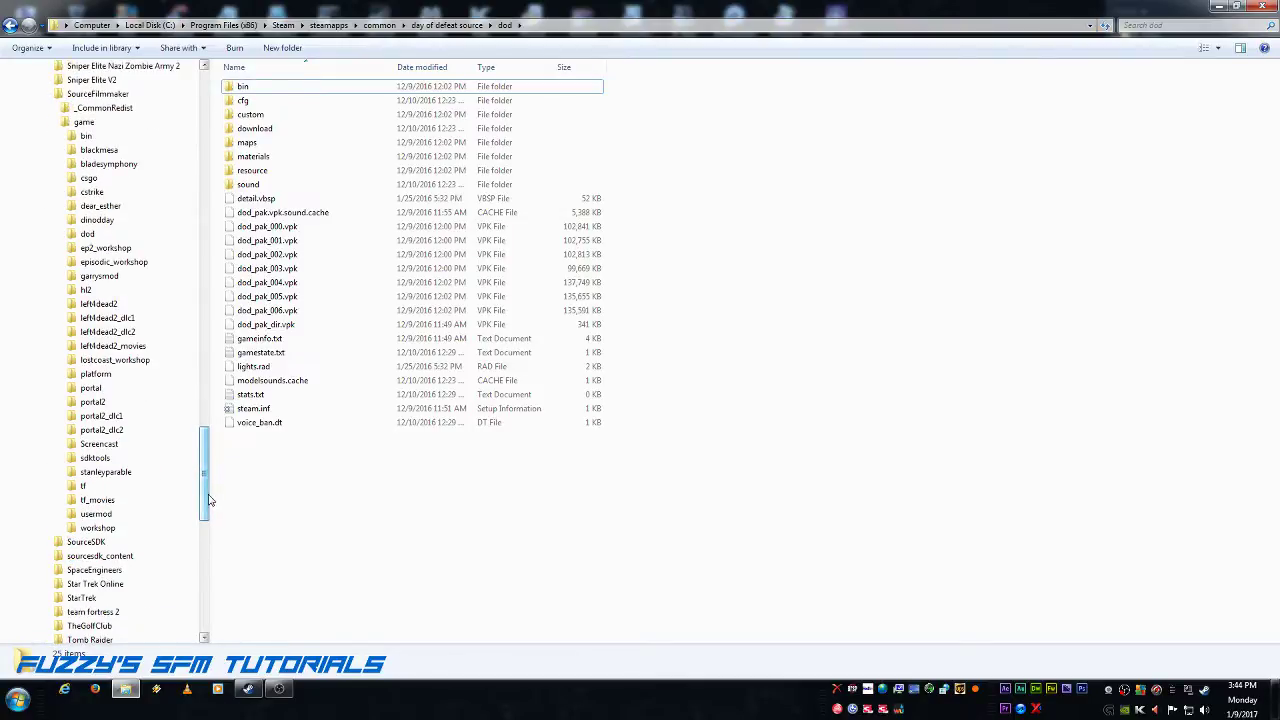
click(87, 234)
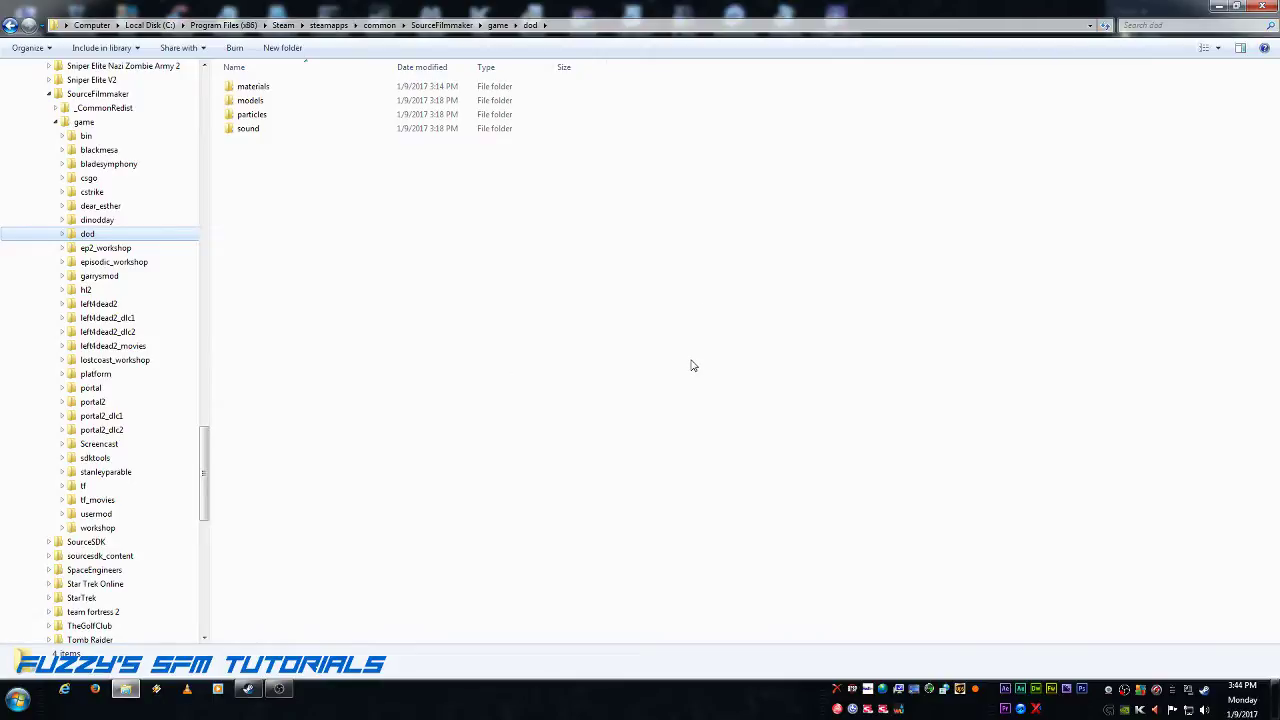
double_click(246, 87)
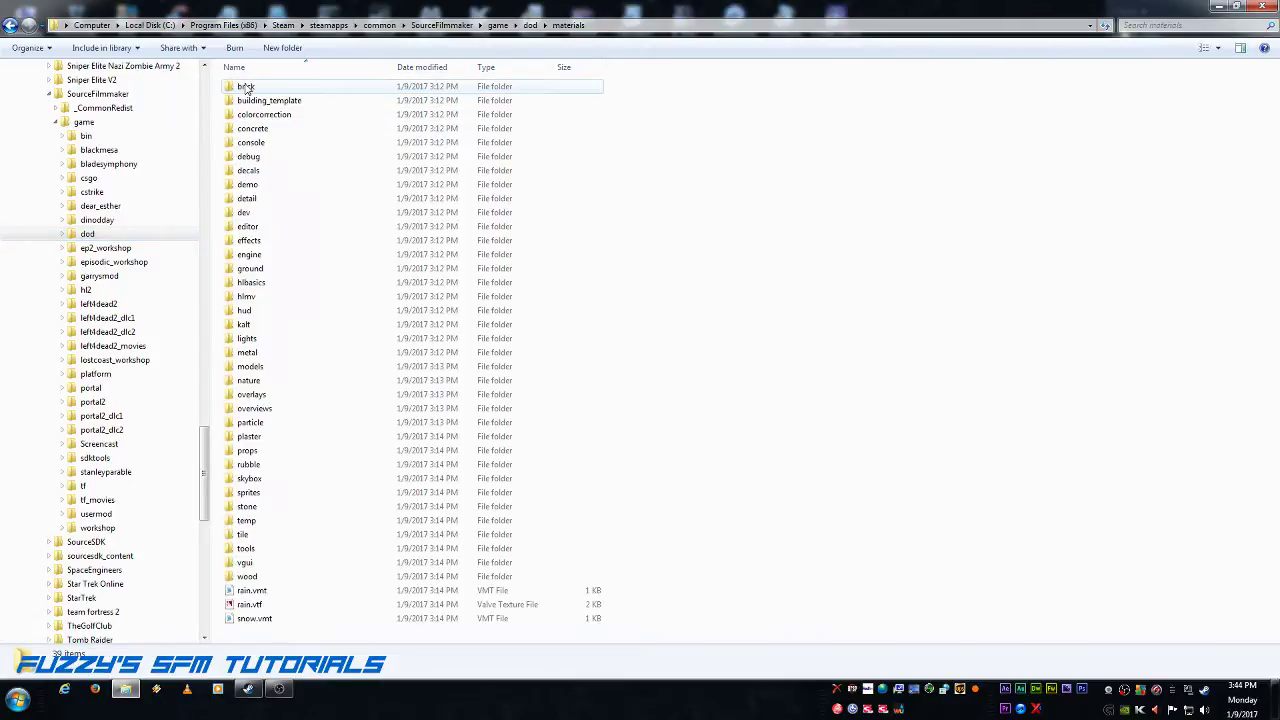
click(11, 25)
double_click(248, 101)
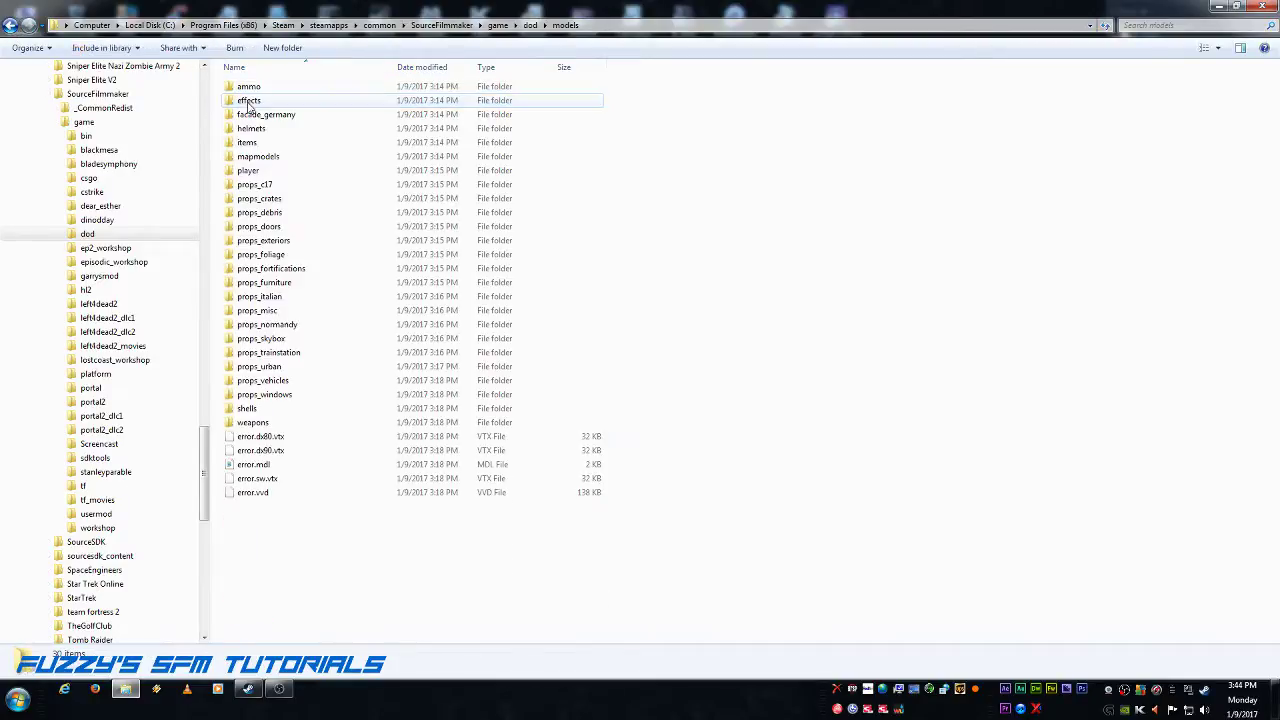
click(11, 25)
Step: Inspect the contents of the particles and sound folders, returning to the dod folder
click(250, 115)
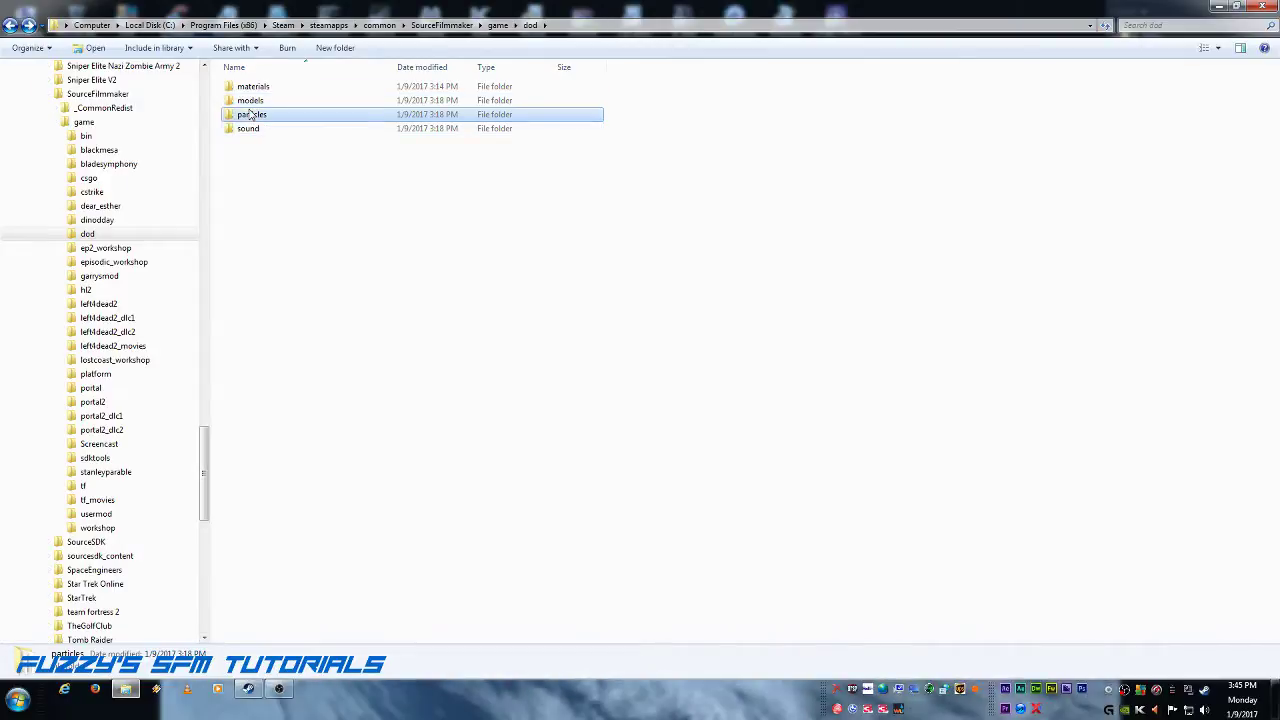
double_click(250, 115)
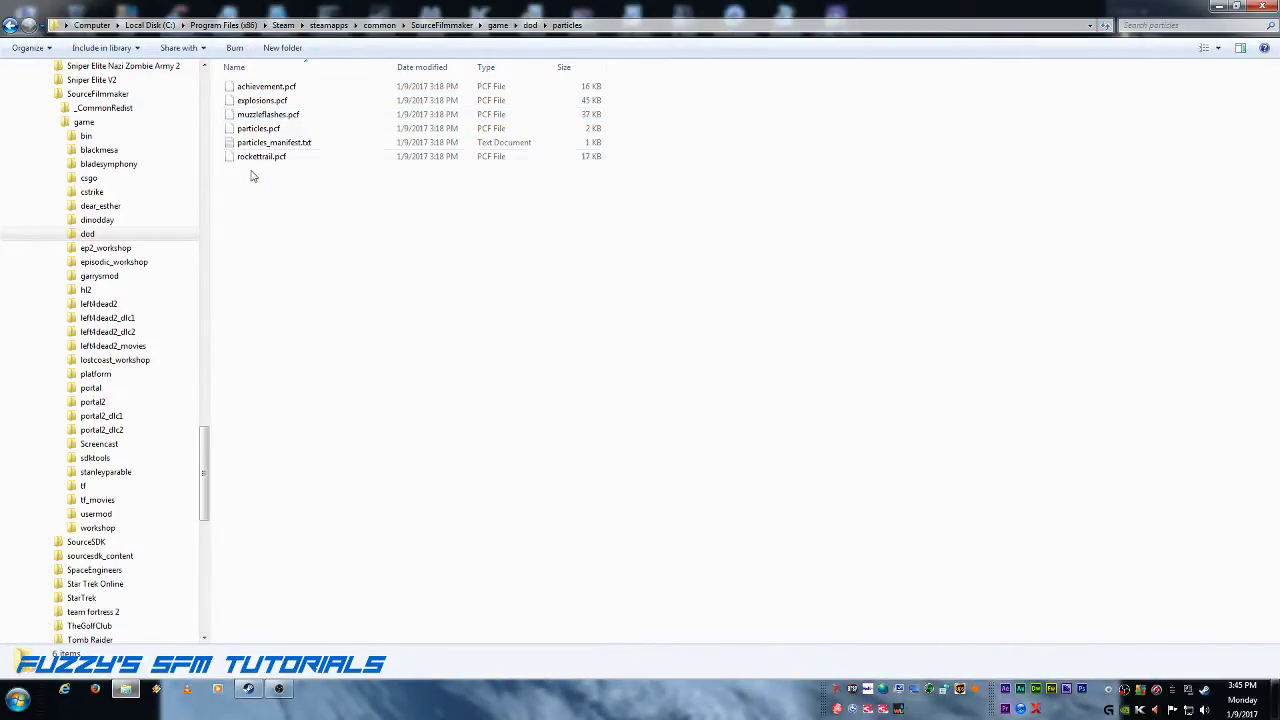
click(11, 25)
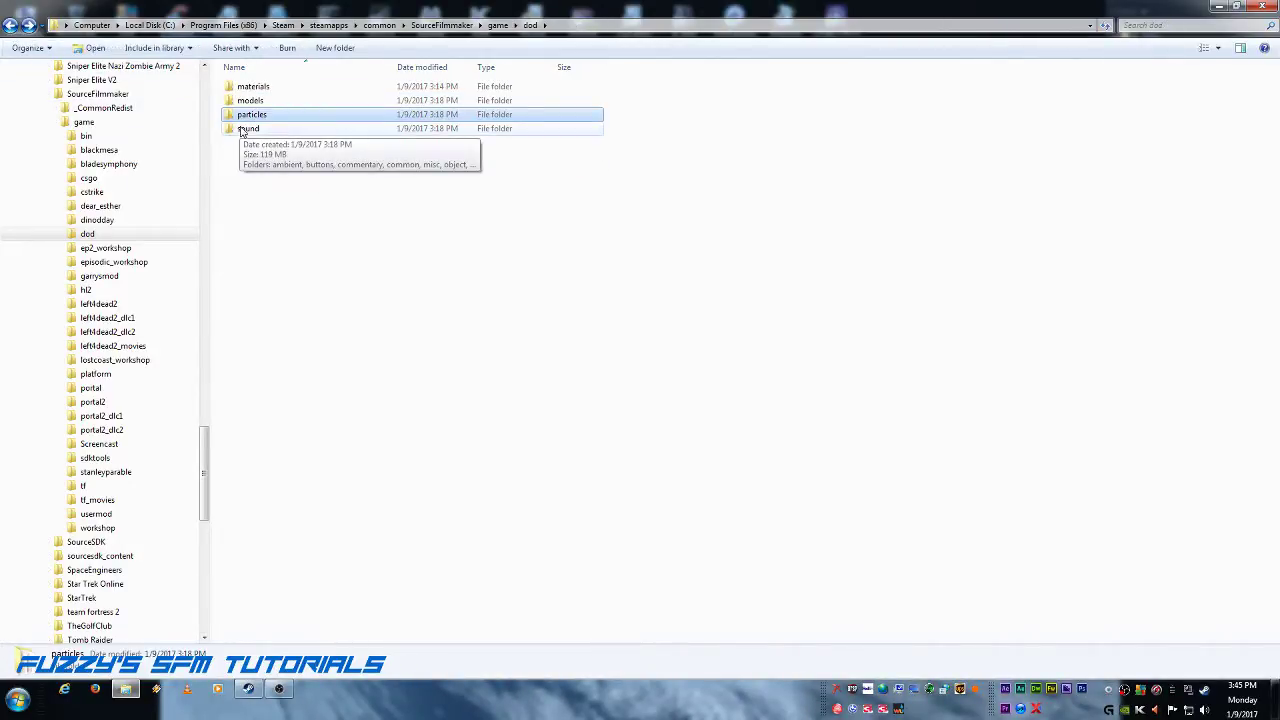
double_click(246, 129)
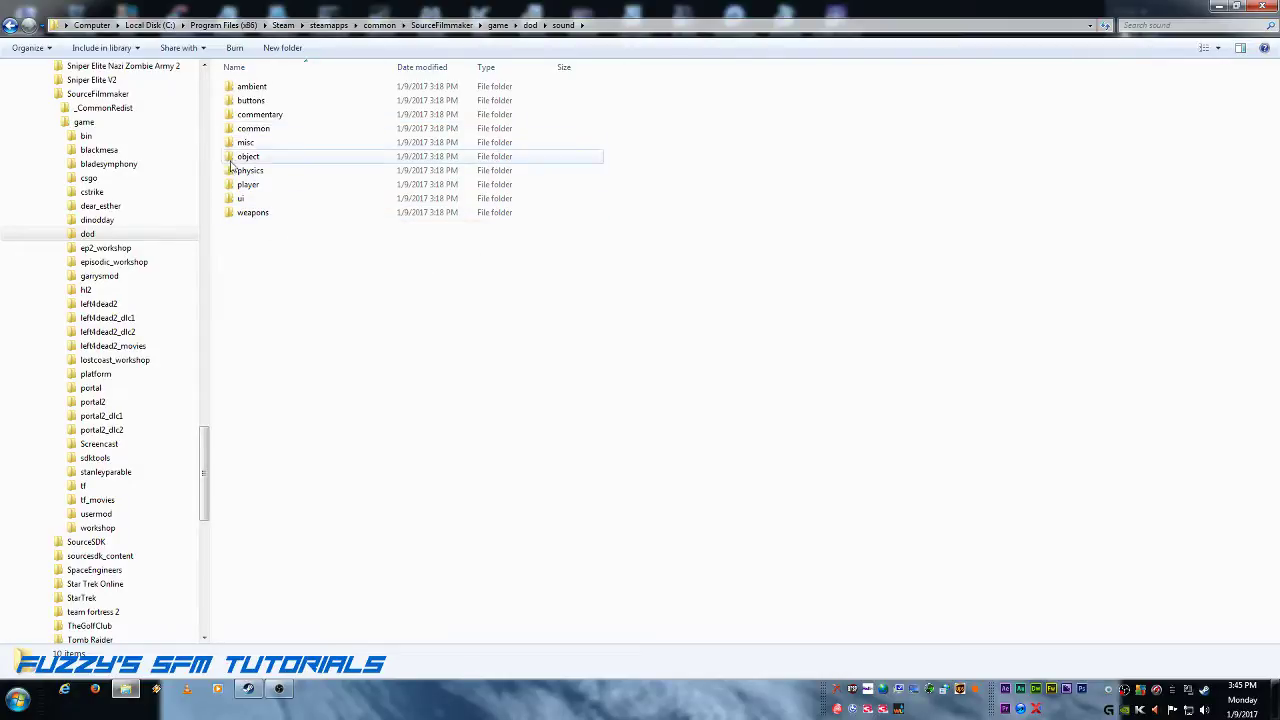
click(11, 25)
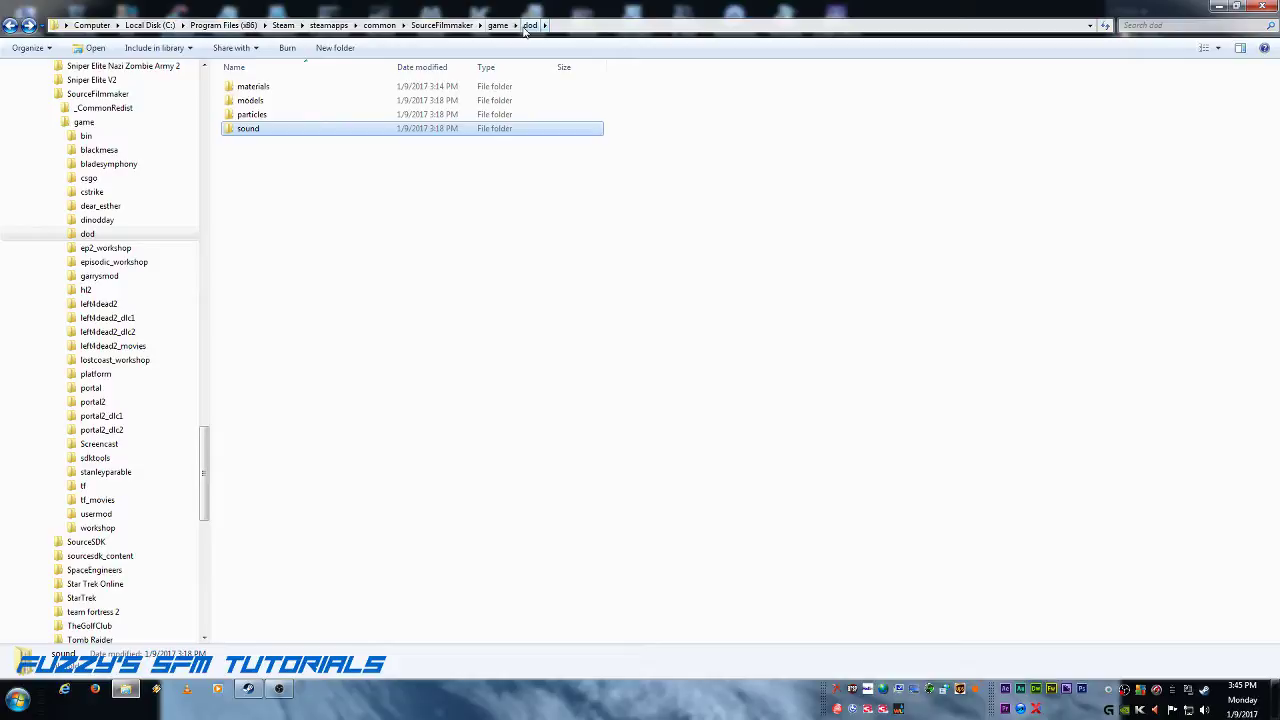
Step: Close the dod folder window and open the Steam library
click(1262, 7)
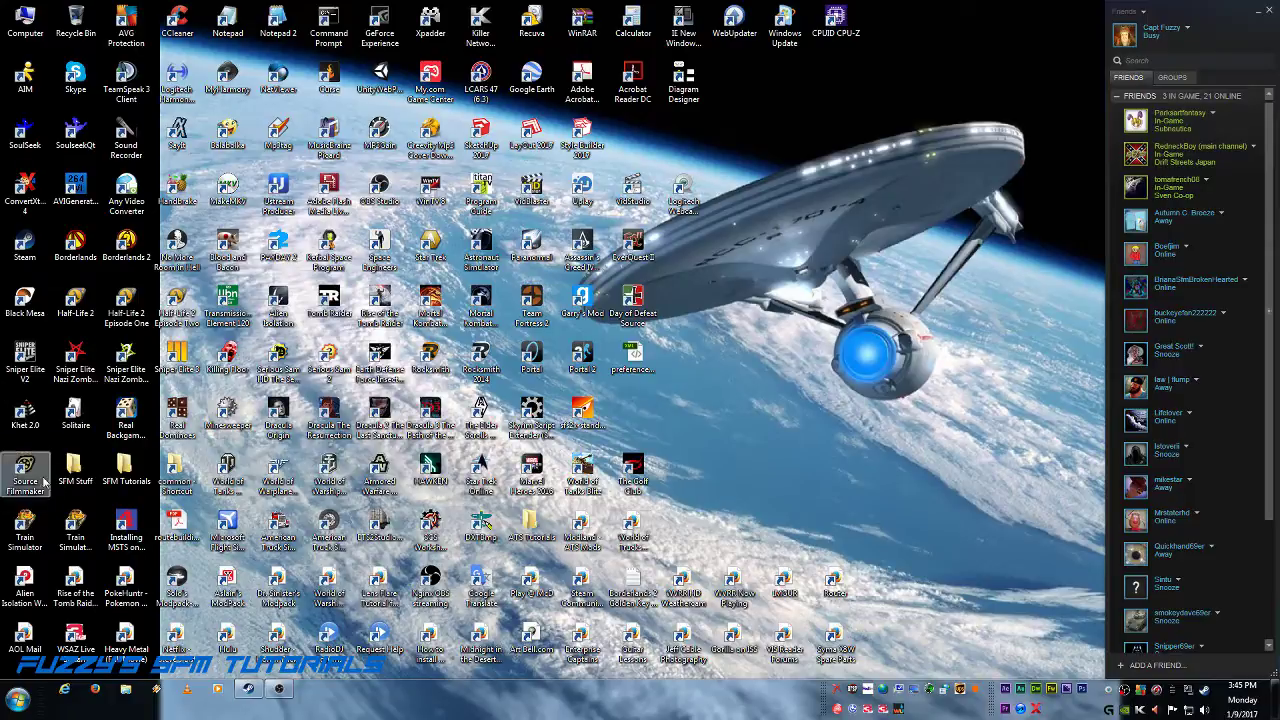
right_click(1206, 690)
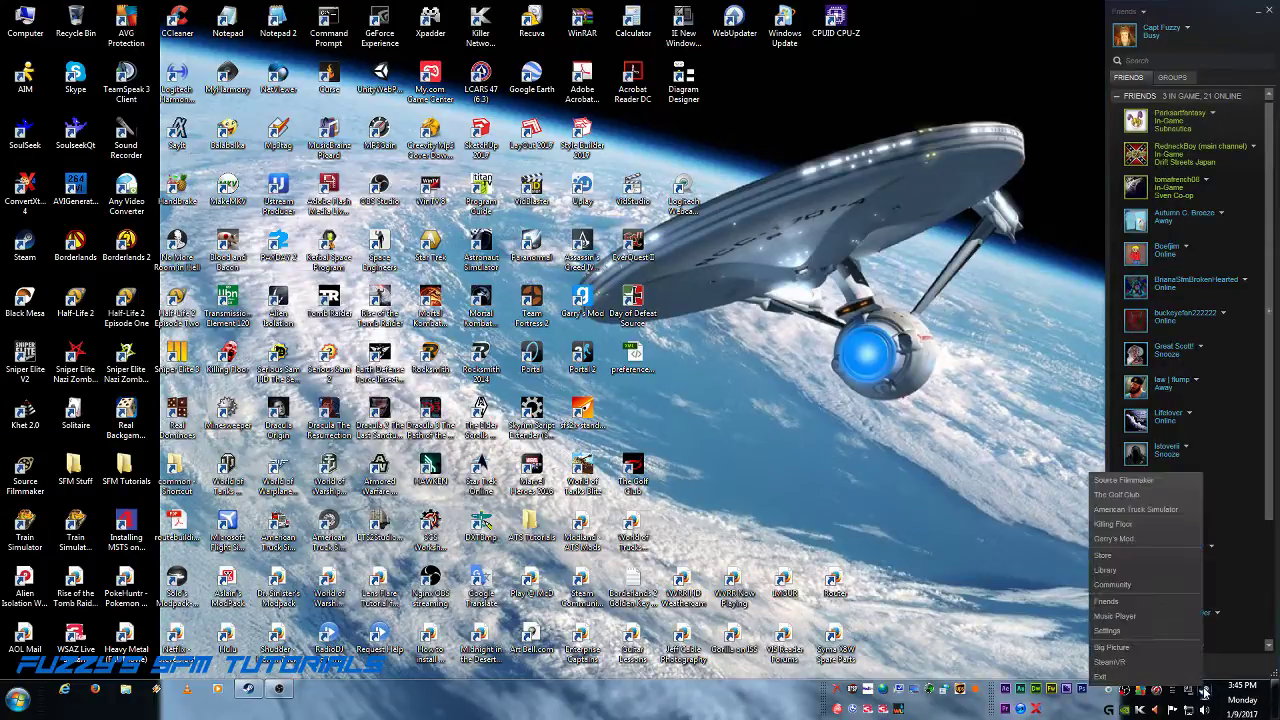
click(1106, 571)
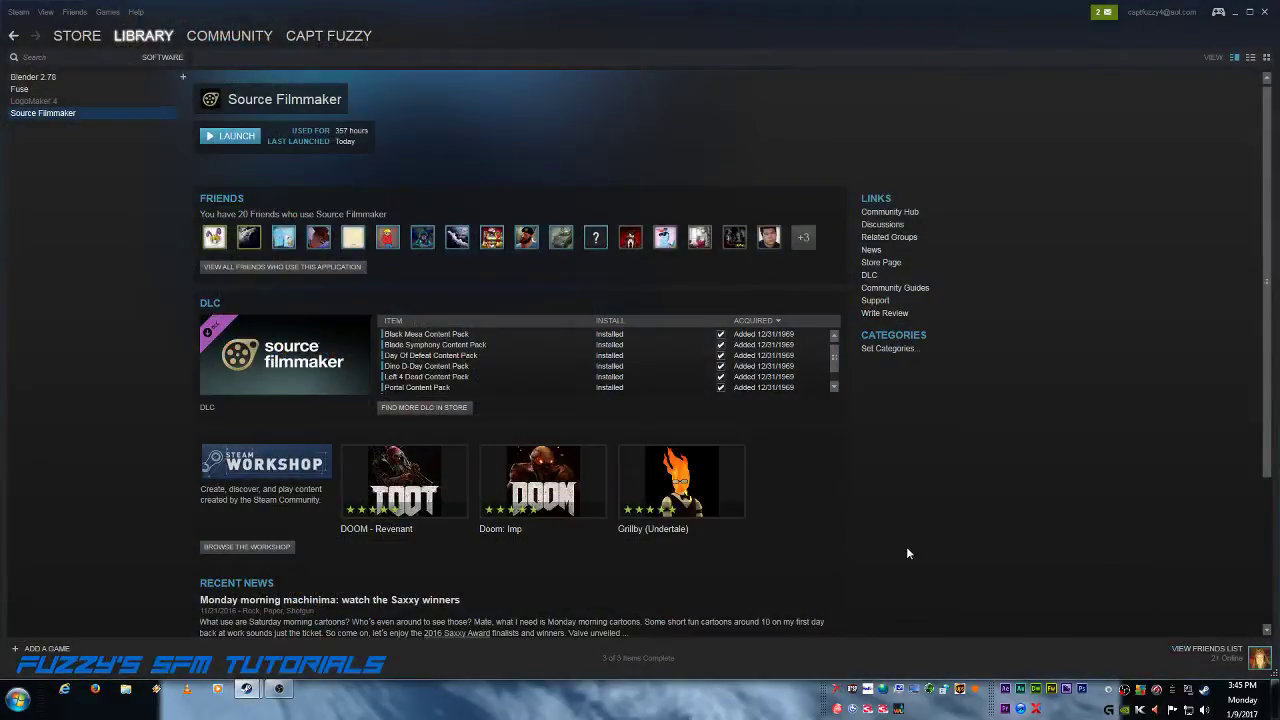
Step: Switch the library list to Games and back to Software
click(158, 60)
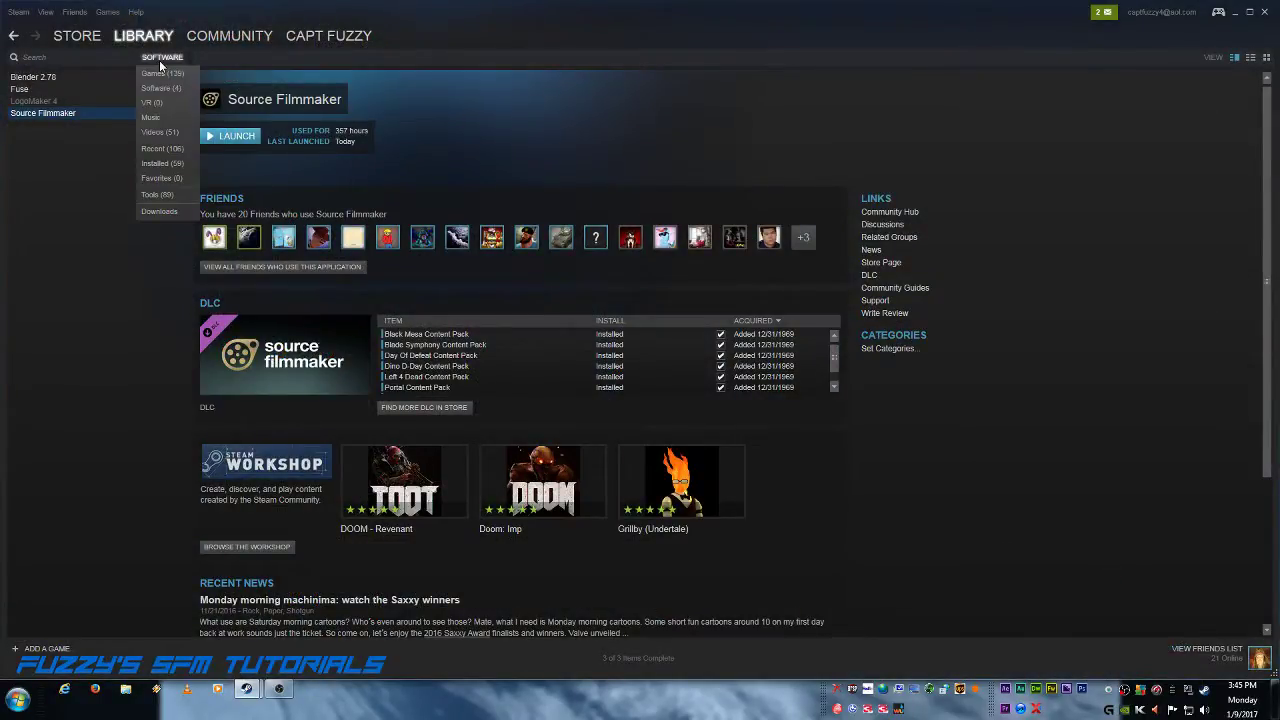
click(157, 72)
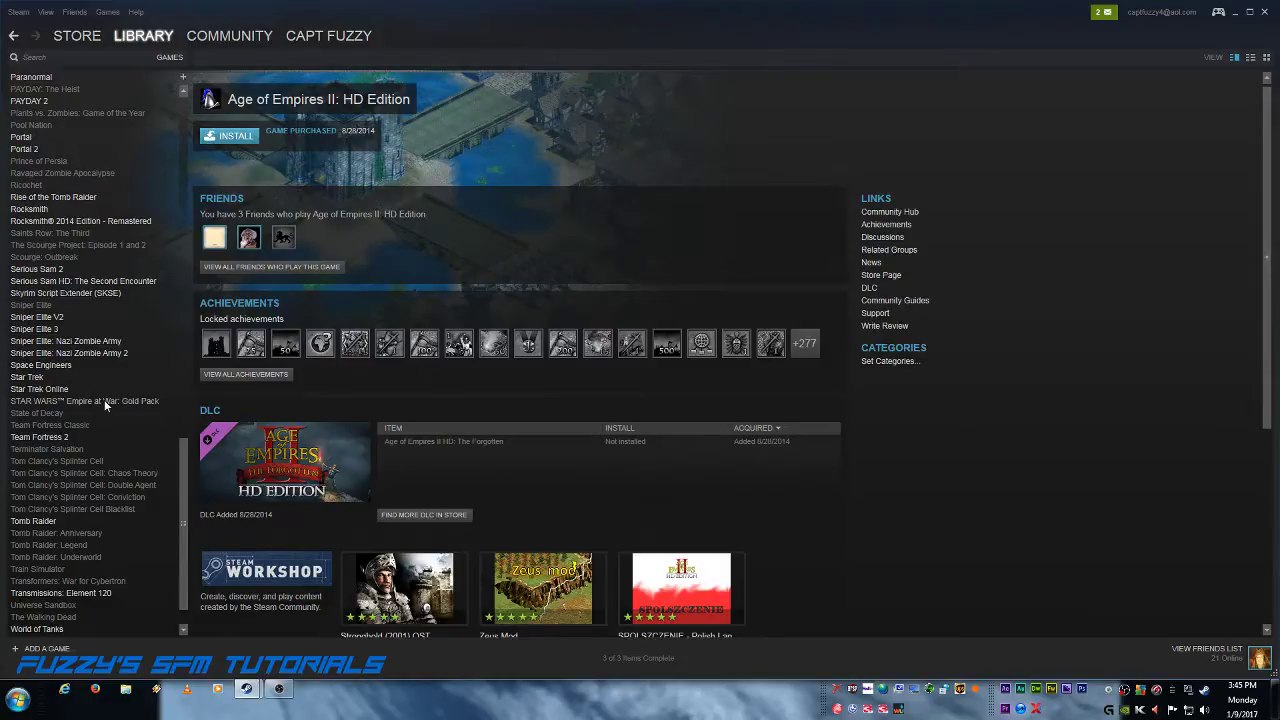
click(177, 58)
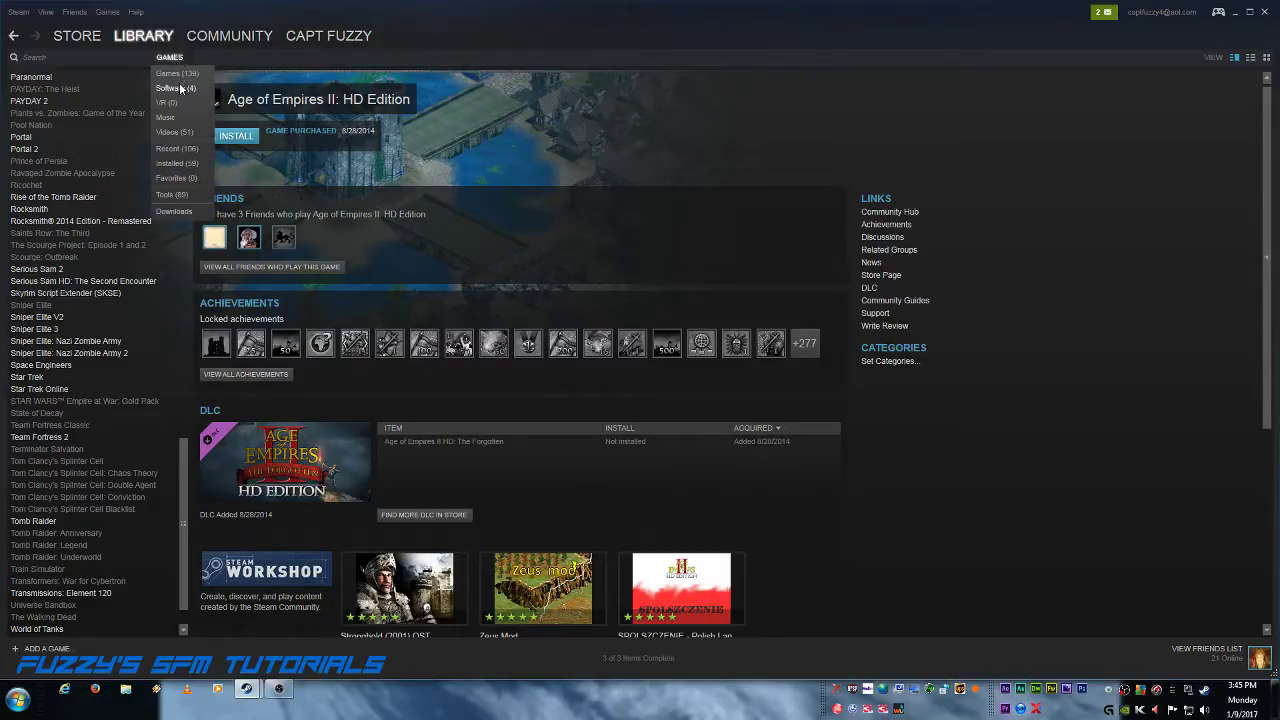
click(177, 88)
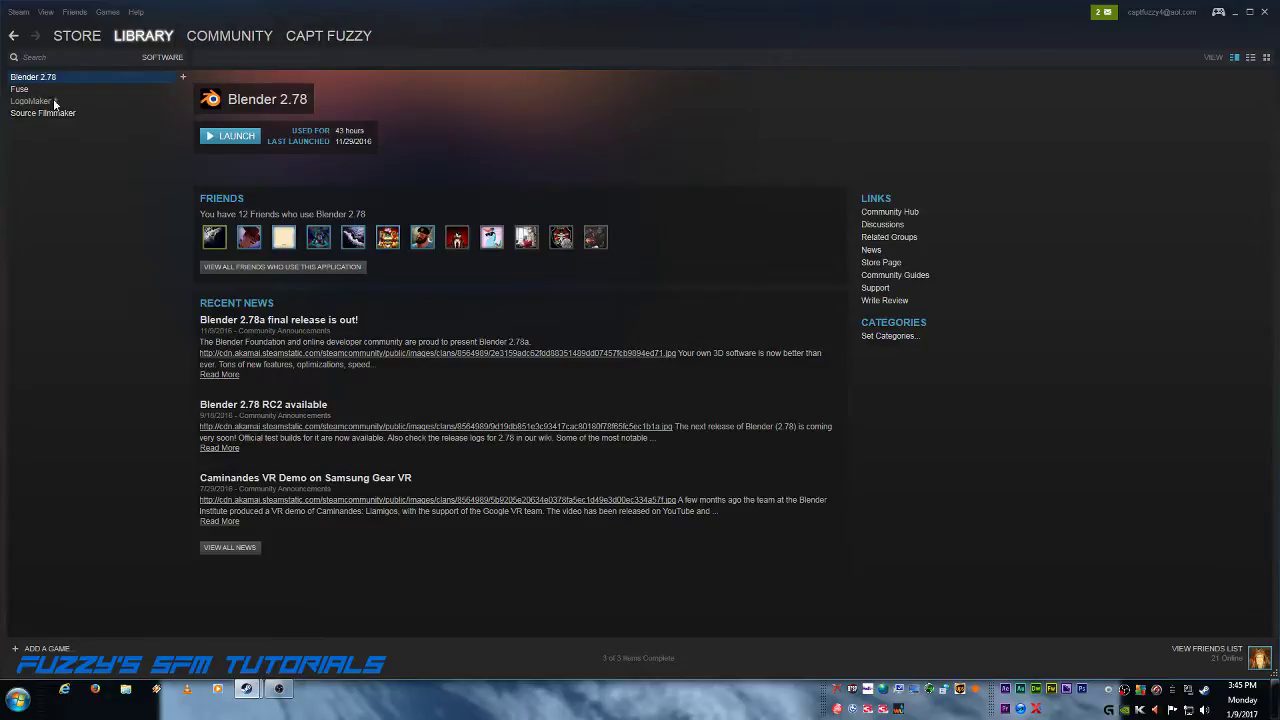
click(158, 58)
click(154, 68)
Step: Launch the Source Filmmaker SDK from the library and open the search paths of the usermod mod for editing
click(57, 113)
right_click(57, 113)
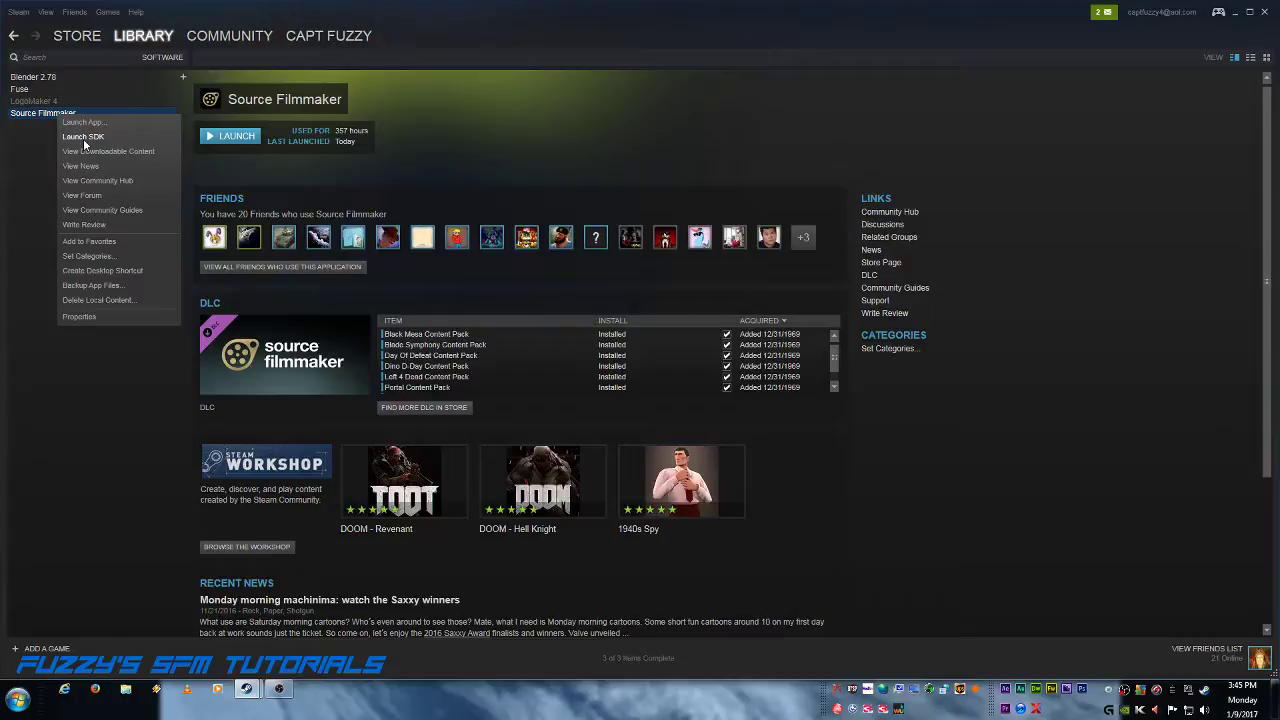
click(83, 138)
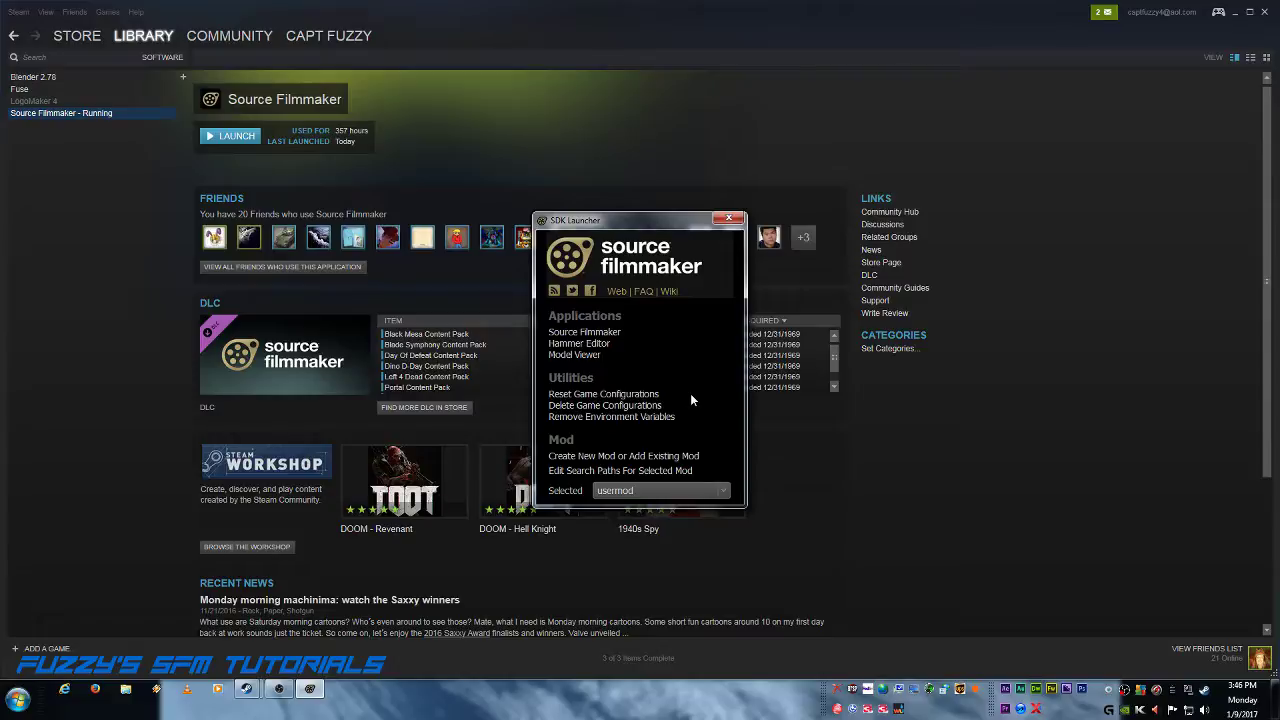
click(583, 472)
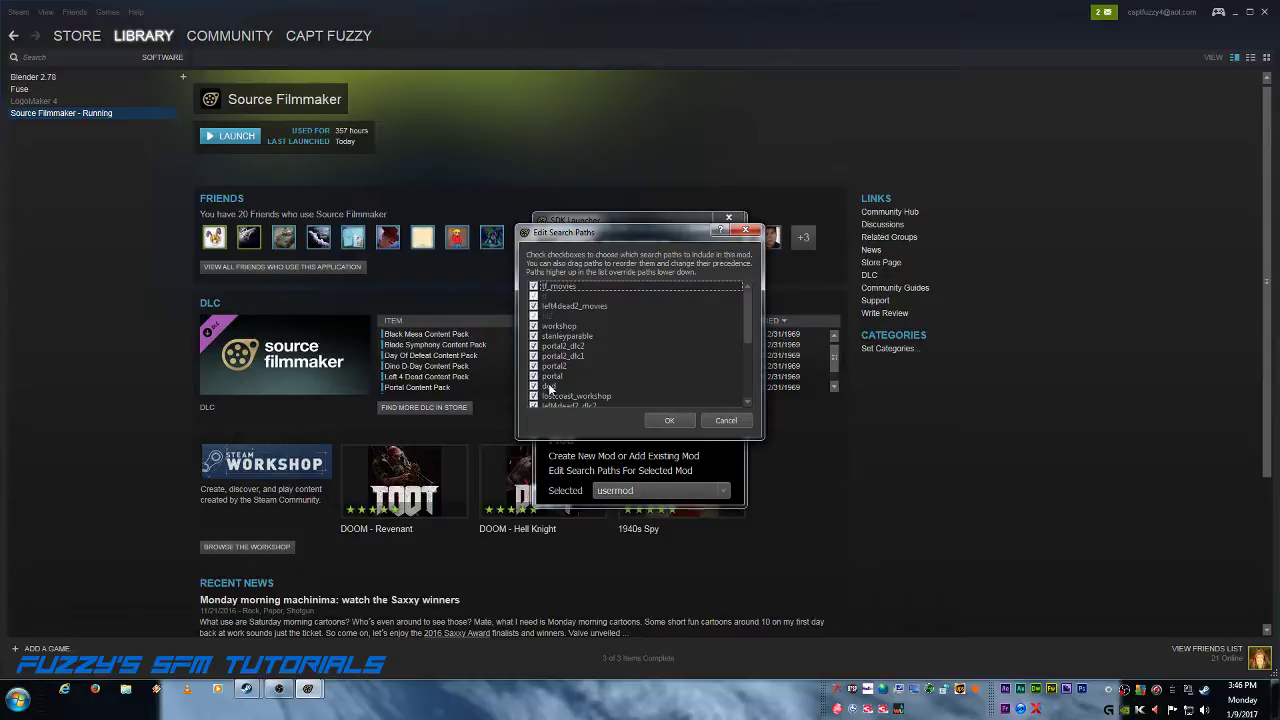
Step: Exclude the dod search path from the mod and include it again
click(536, 388)
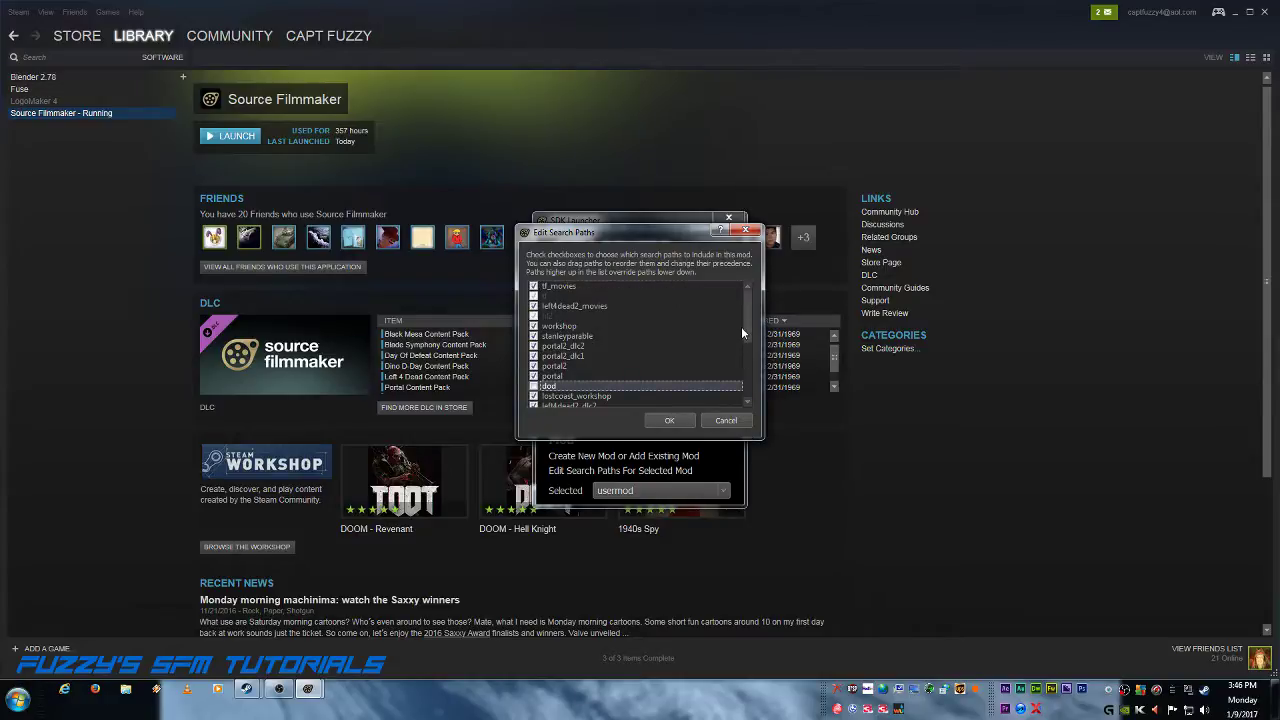
drag(744, 325, 737, 401)
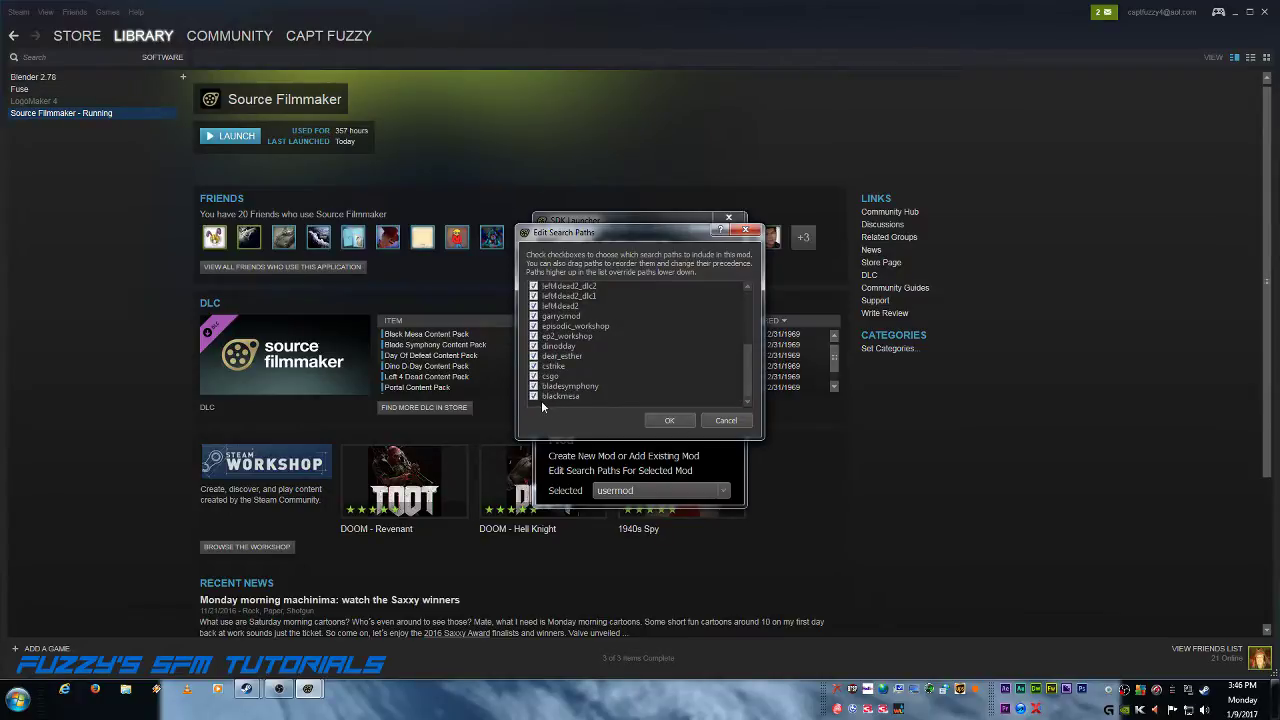
drag(745, 387, 757, 327)
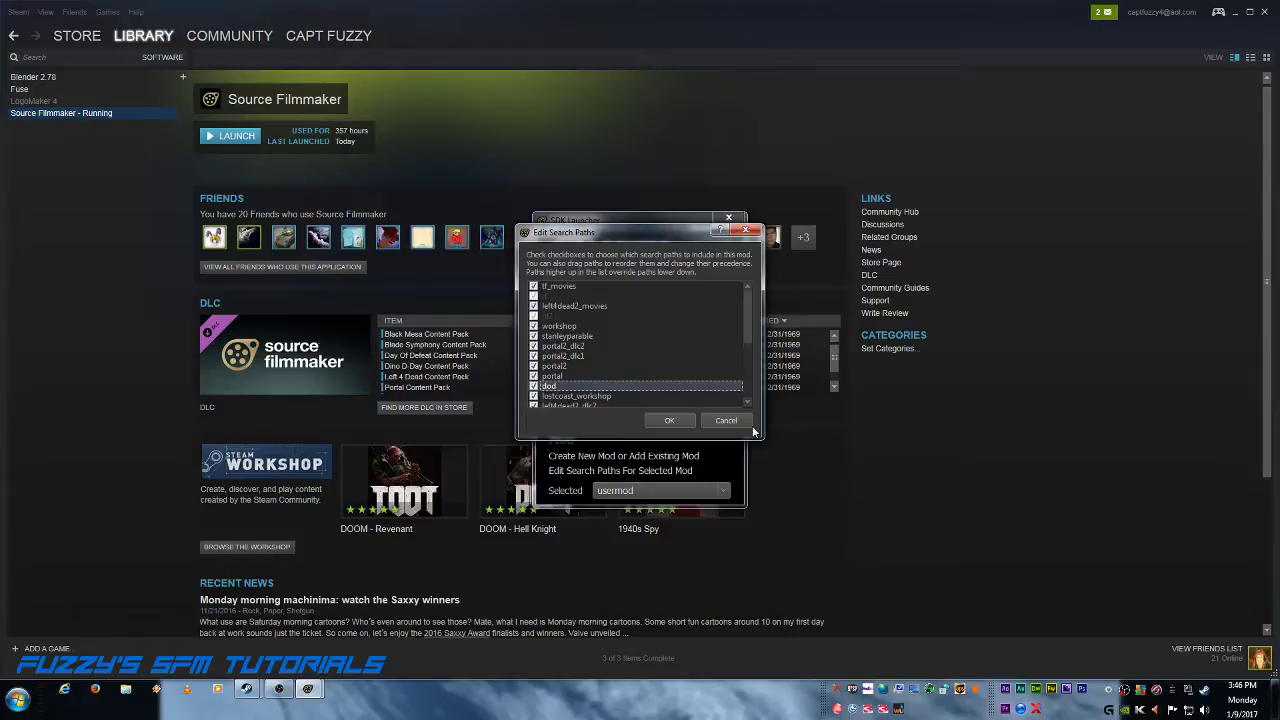
Step: Review the usermod search path list with dod included, save it and close the SDK launcher
drag(748, 322, 750, 382)
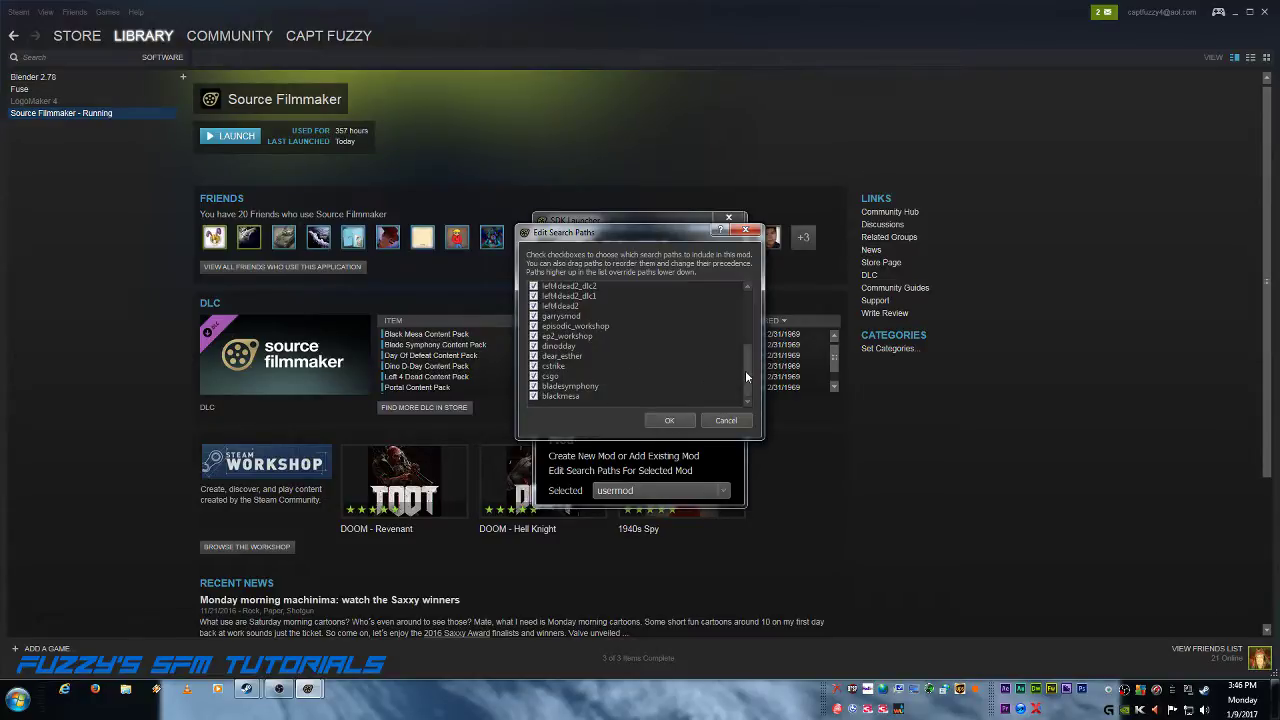
drag(746, 376, 753, 348)
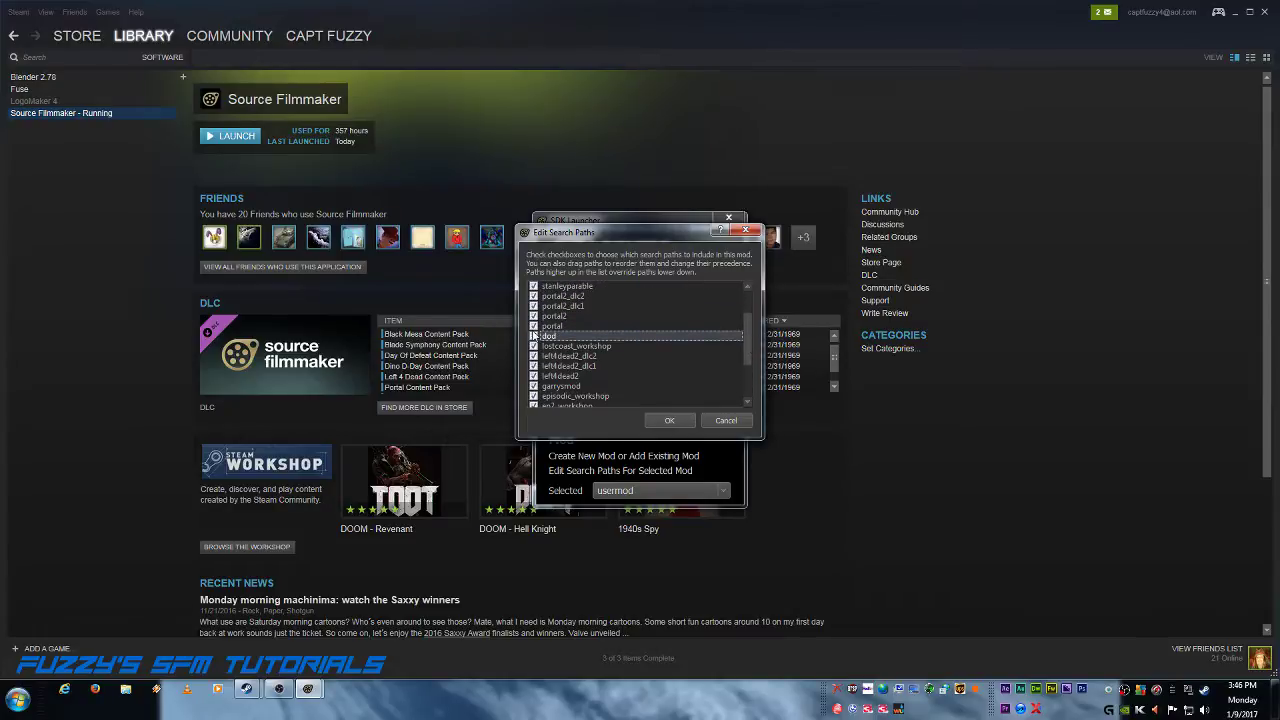
mouse_move(552, 338)
mouse_down()
mouse_move(545, 306)
mouse_move(545, 362)
mouse_move(540, 298)
mouse_move(524, 340)
mouse_move(545, 337)
mouse_up()
drag(748, 335, 752, 305)
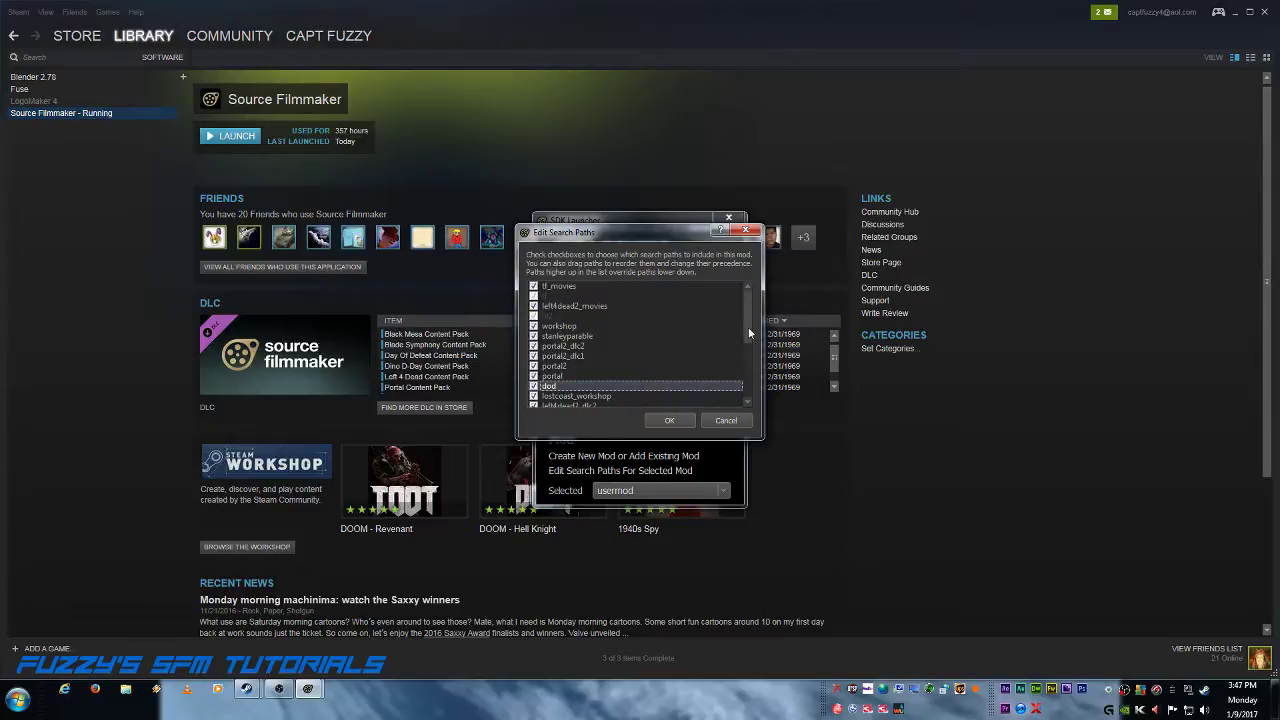
drag(749, 333, 749, 392)
scroll(749, 393, up, 4)
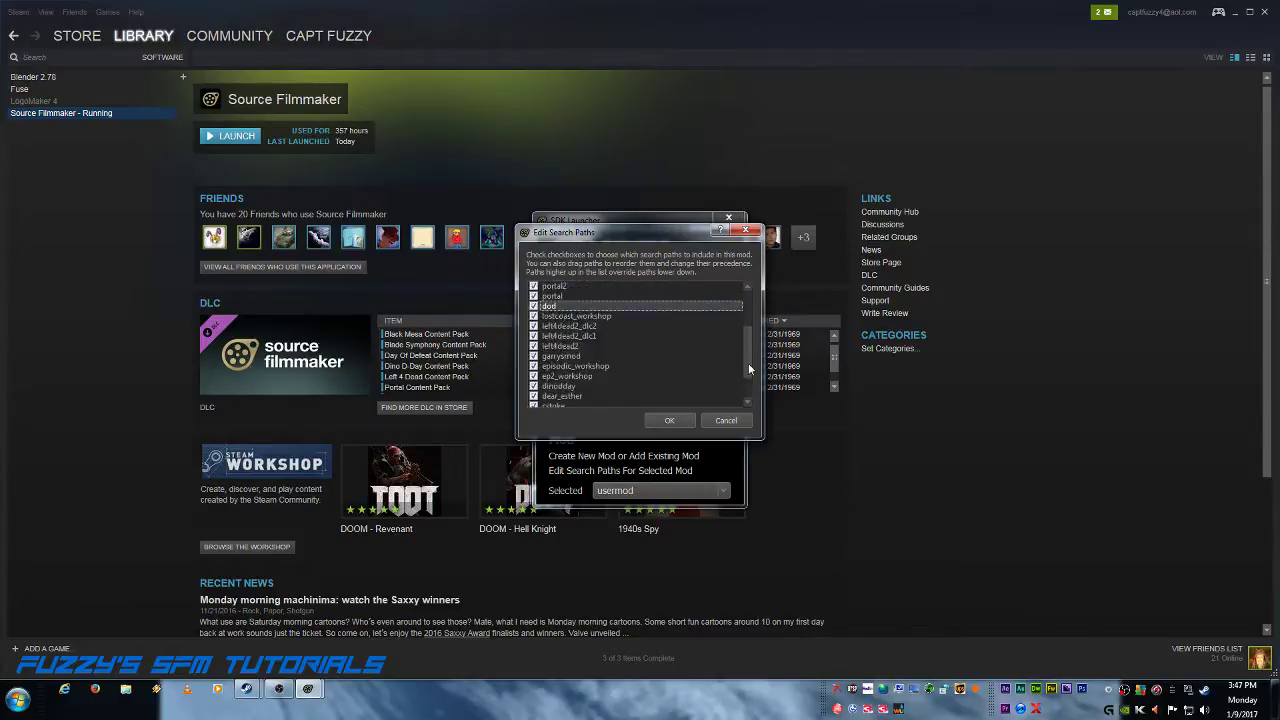
click(562, 387)
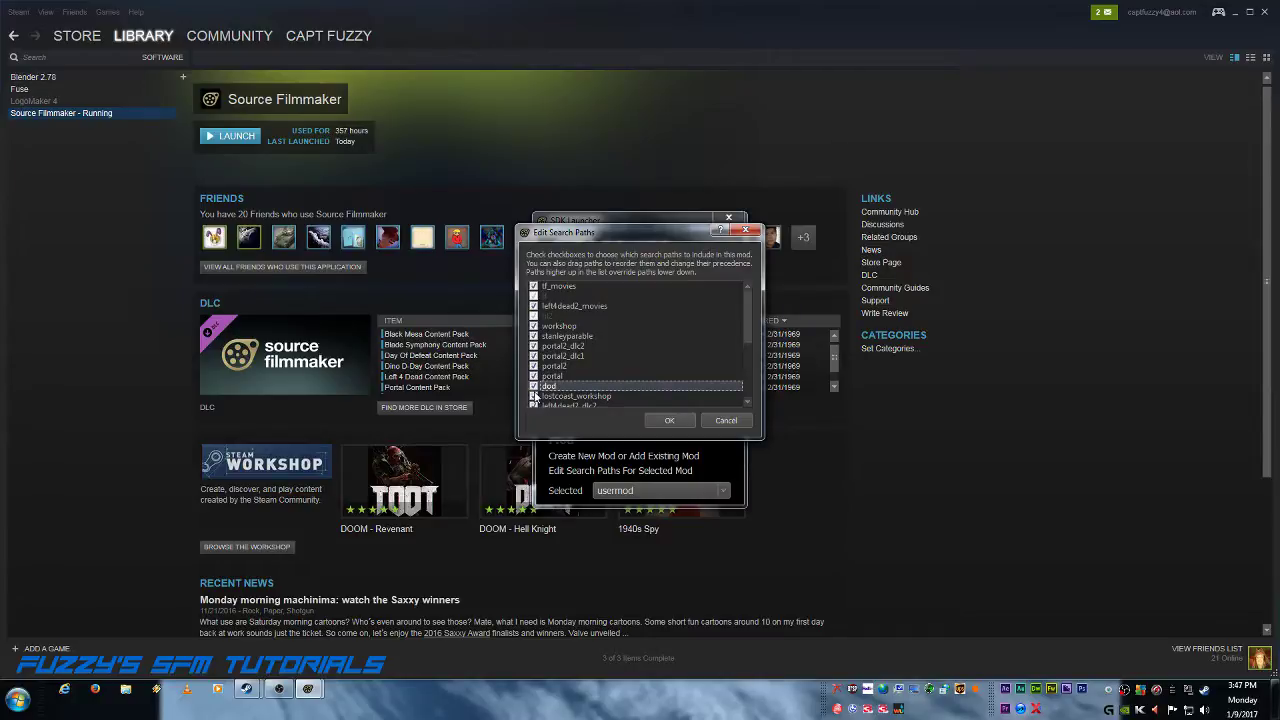
click(669, 420)
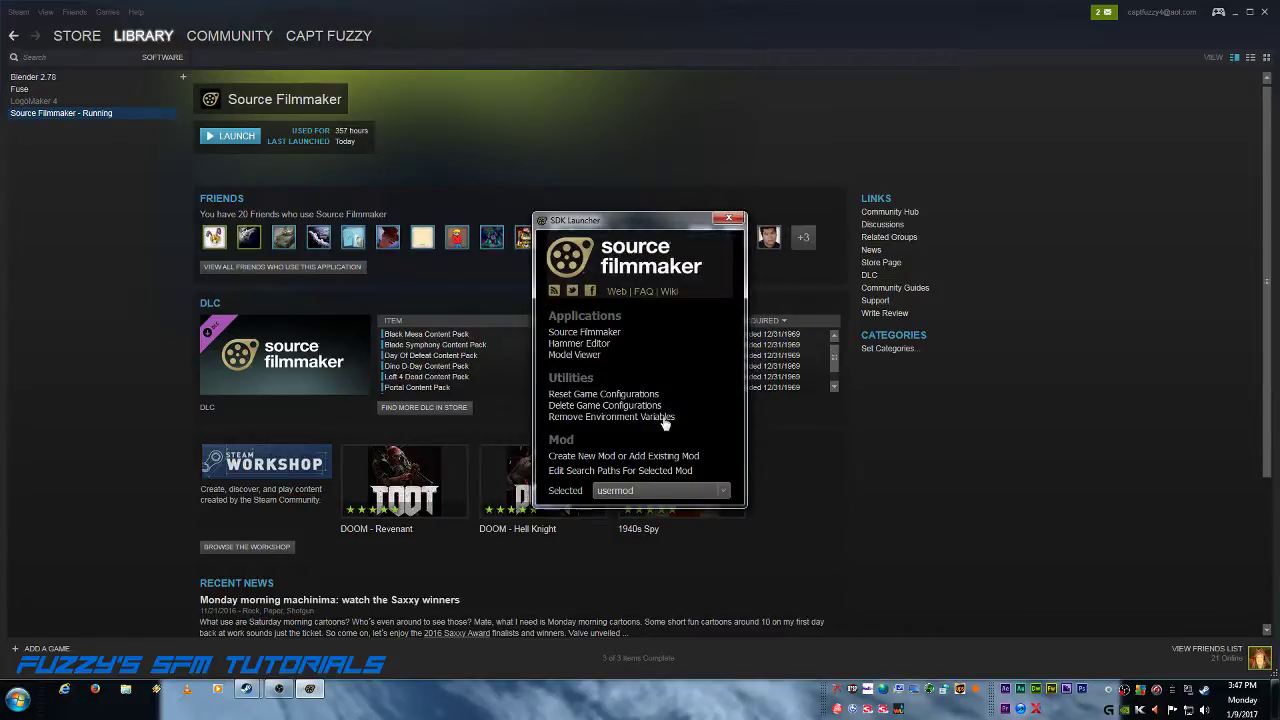
click(730, 219)
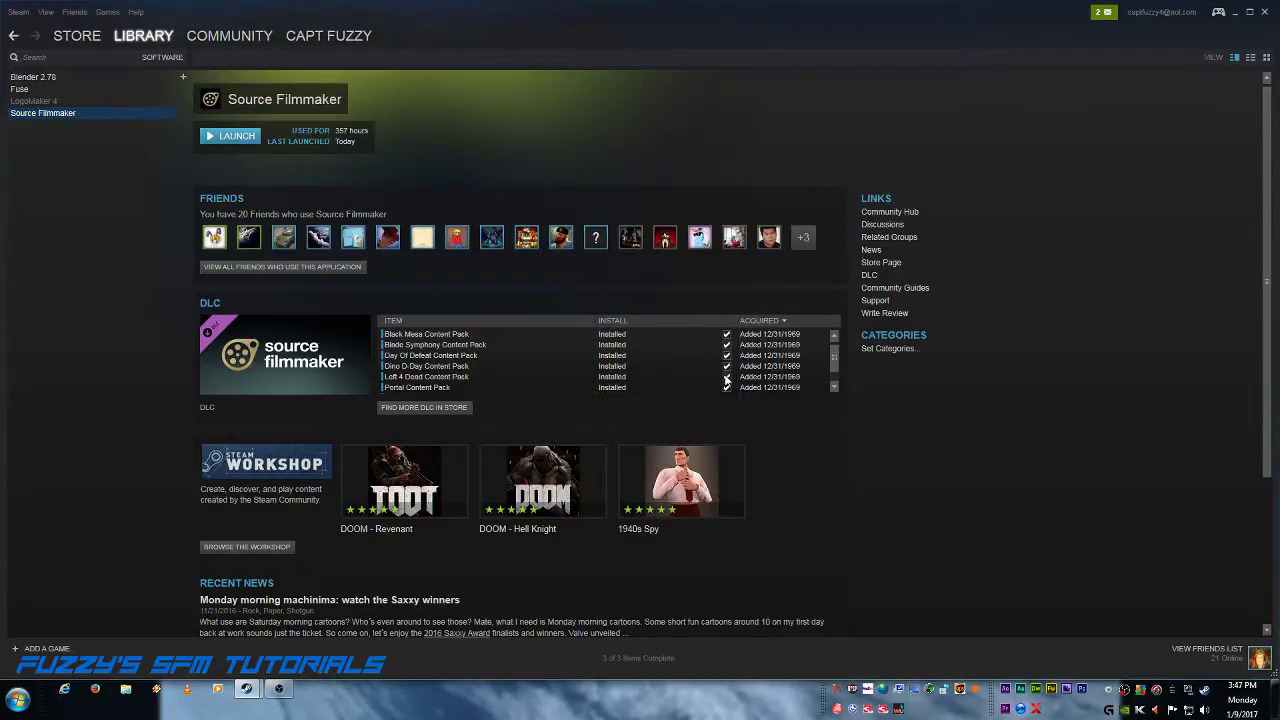
Step: Launch Source Filmmaker from the Steam library and open the recent session model test.dmx
click(232, 136)
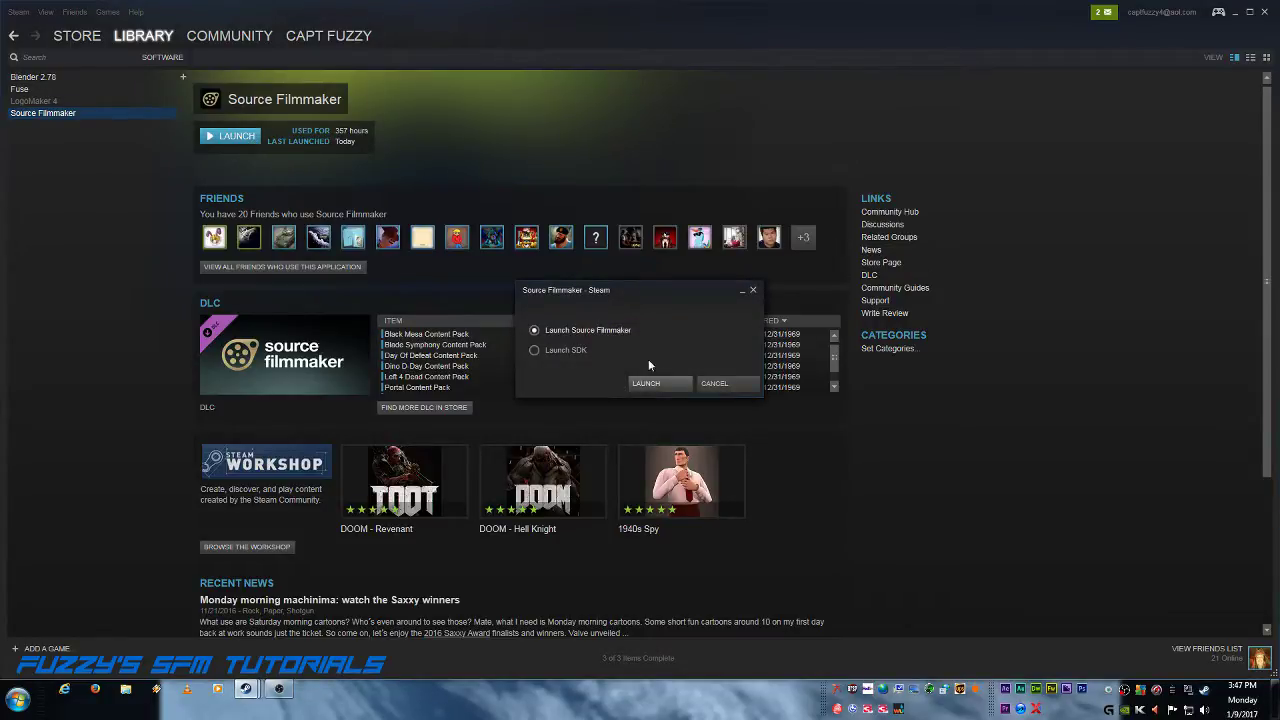
click(652, 384)
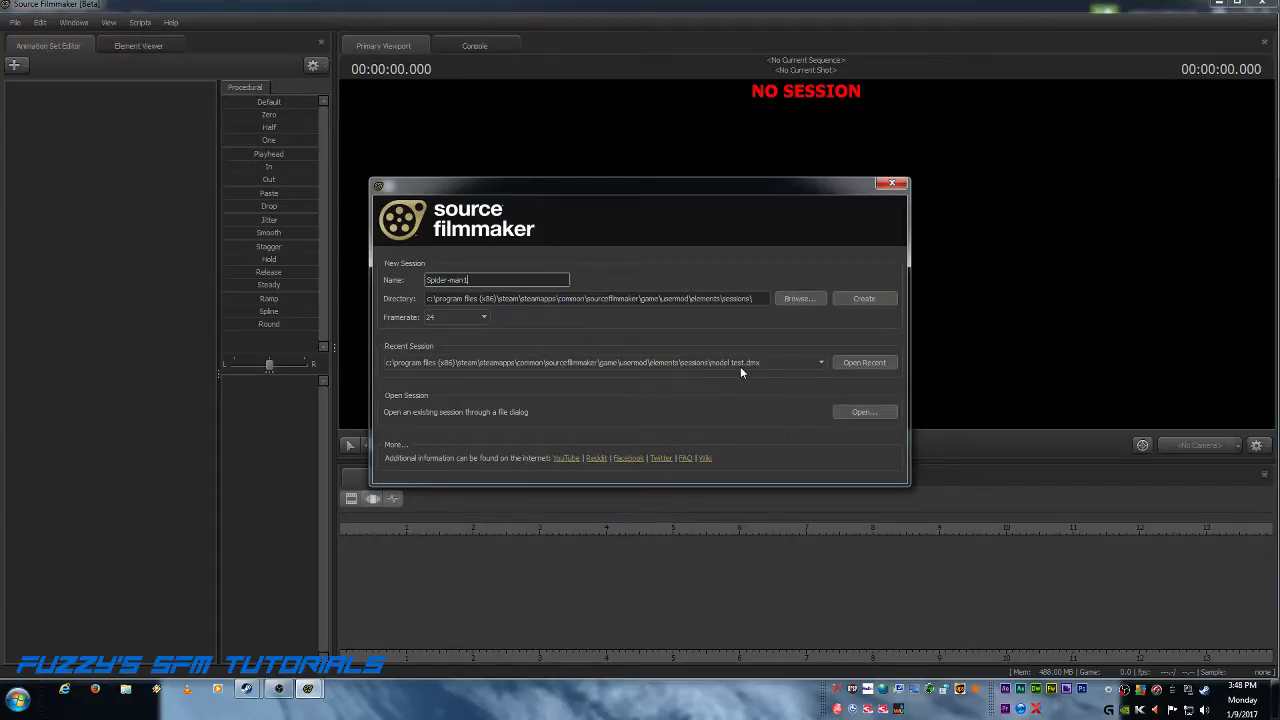
click(874, 366)
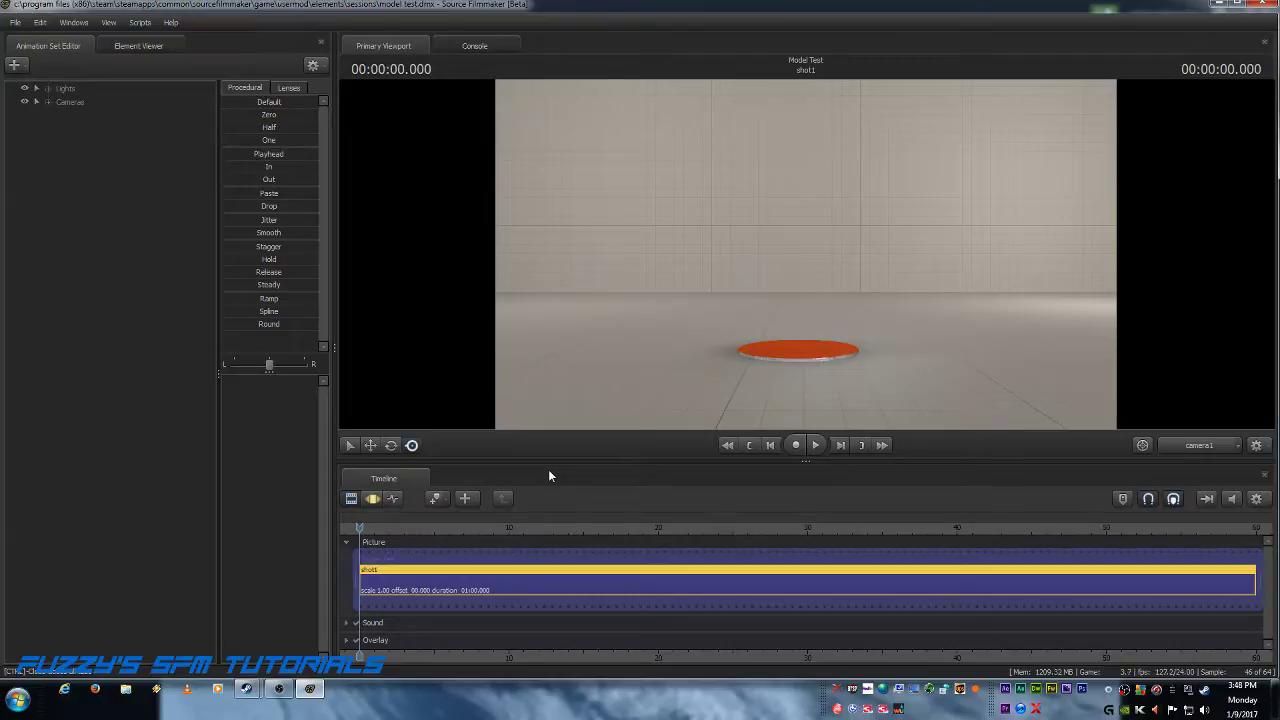
Step: Switch to the Motion Editor and add an animation set for the dod model props_vehicles\sherman_tank.mdl
click(372, 501)
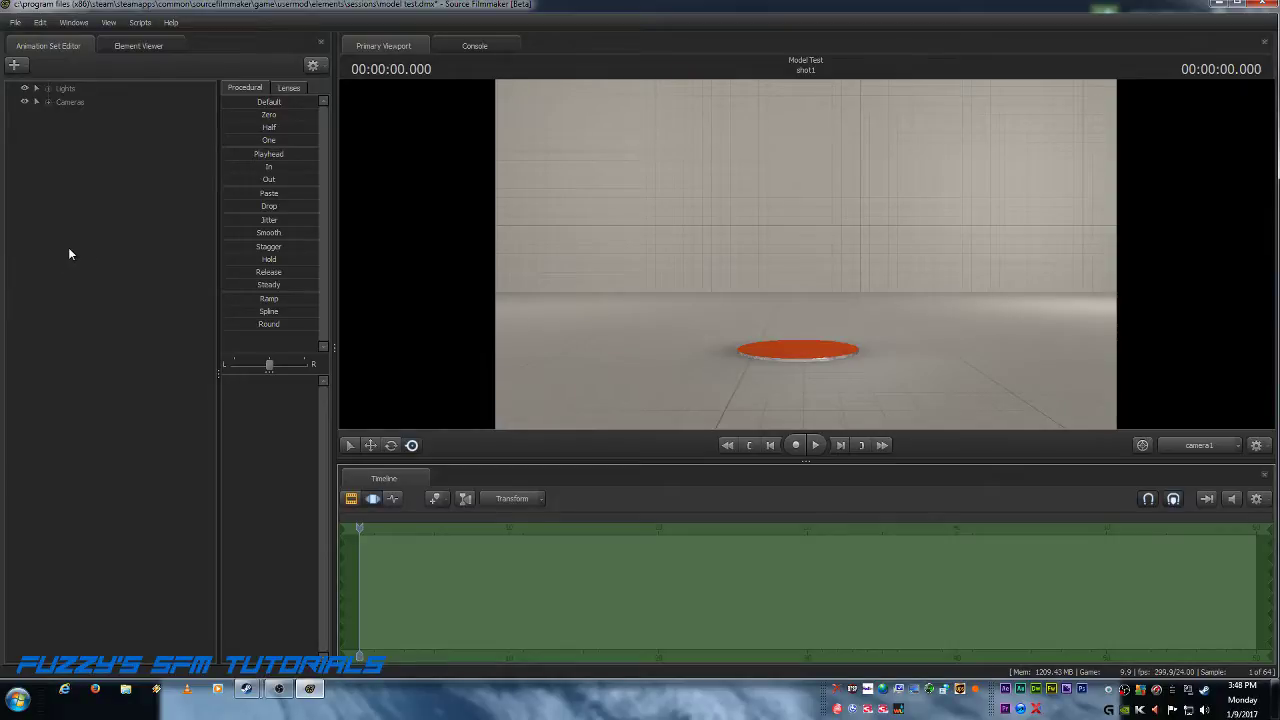
click(15, 65)
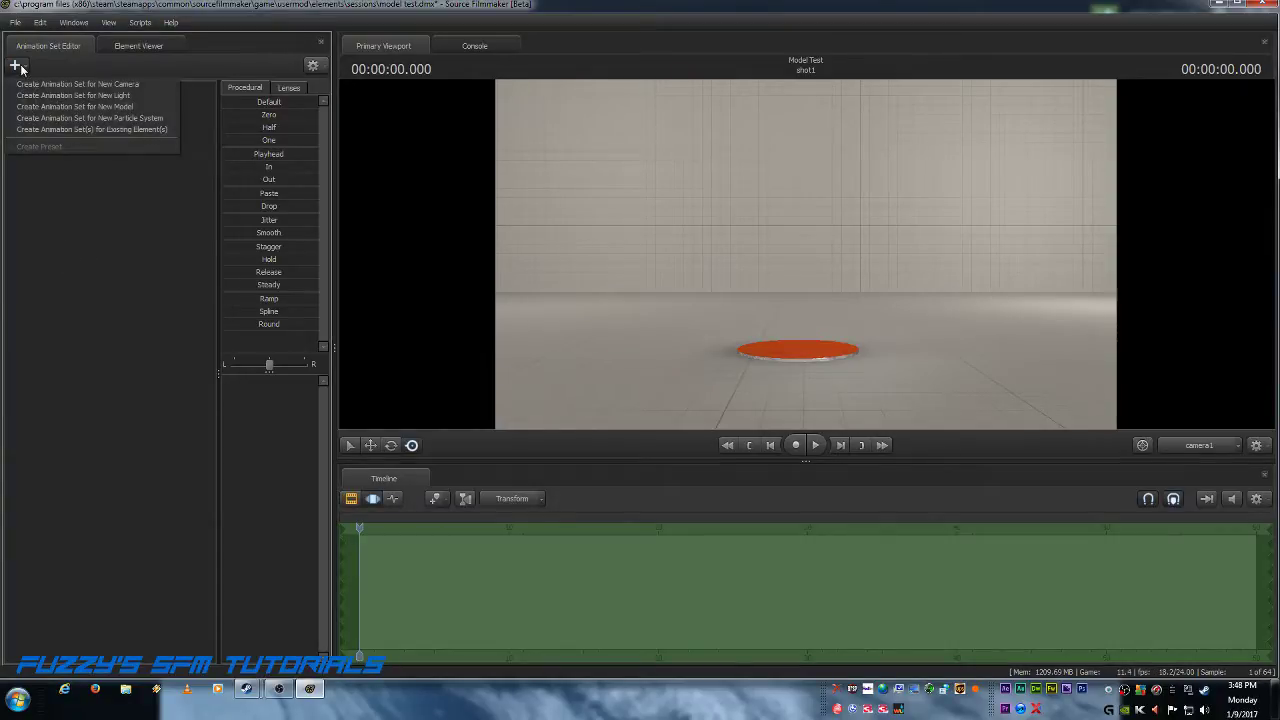
click(70, 107)
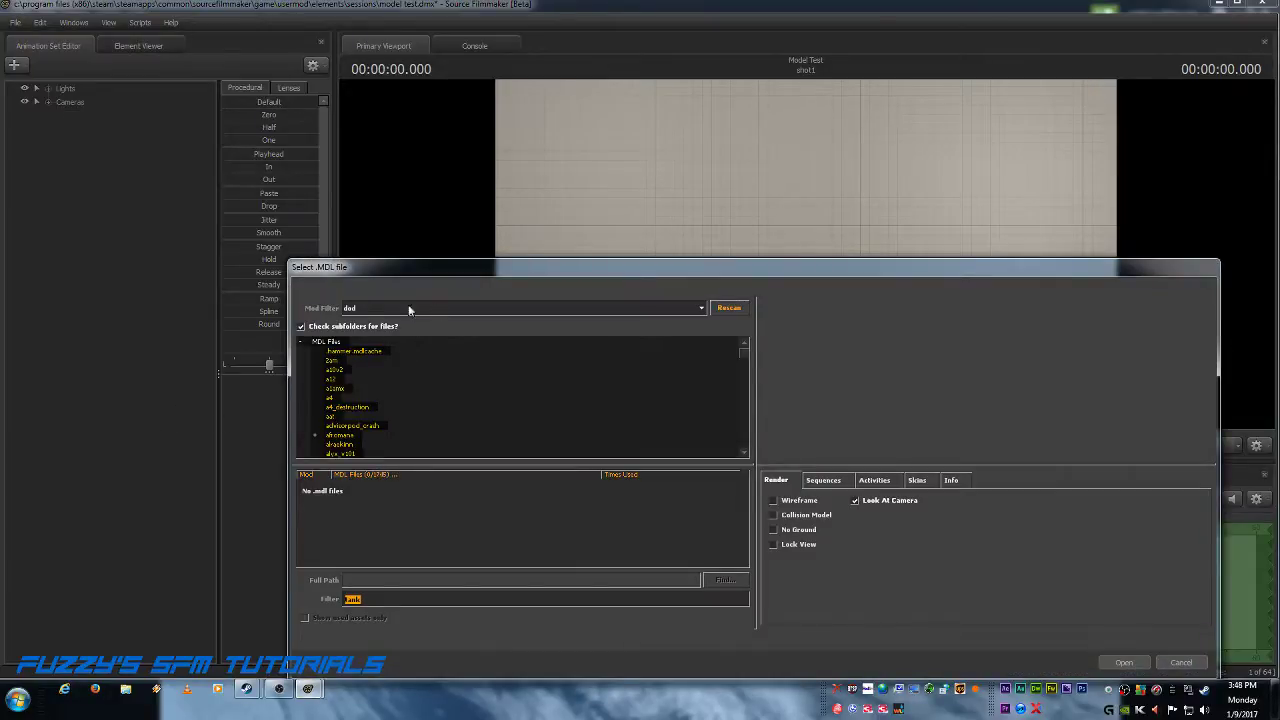
click(702, 309)
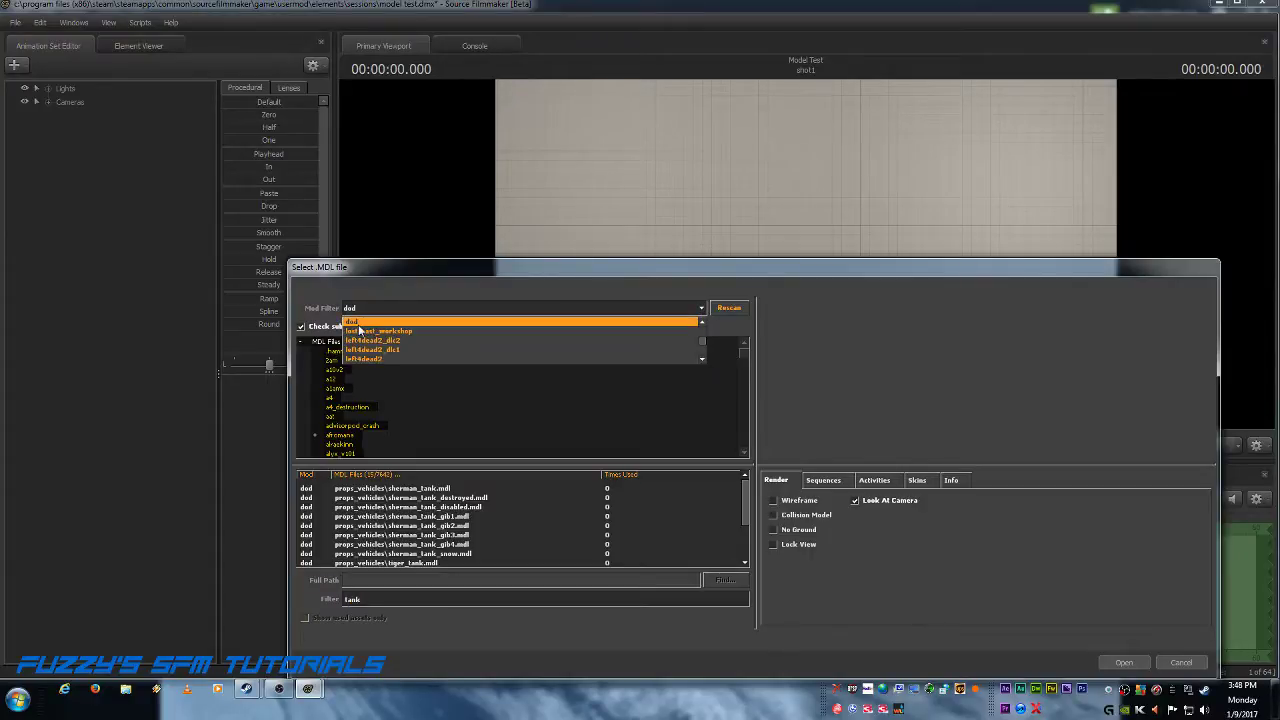
click(358, 323)
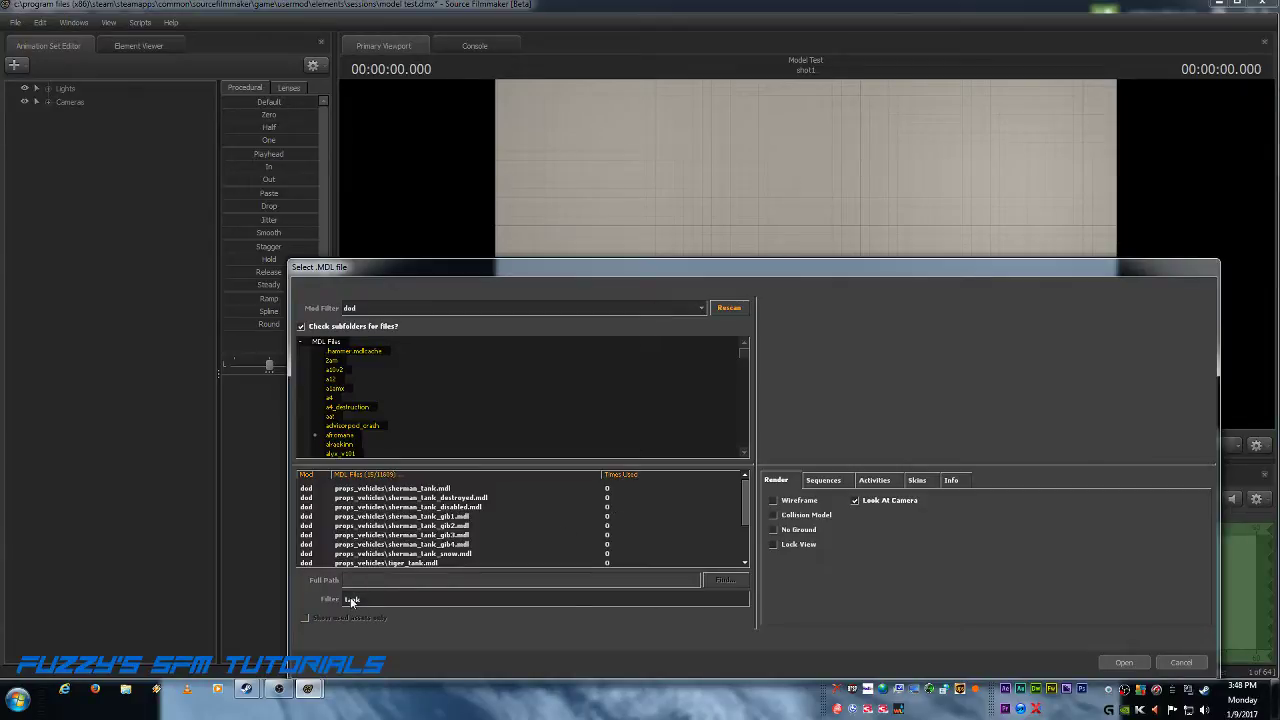
click(420, 490)
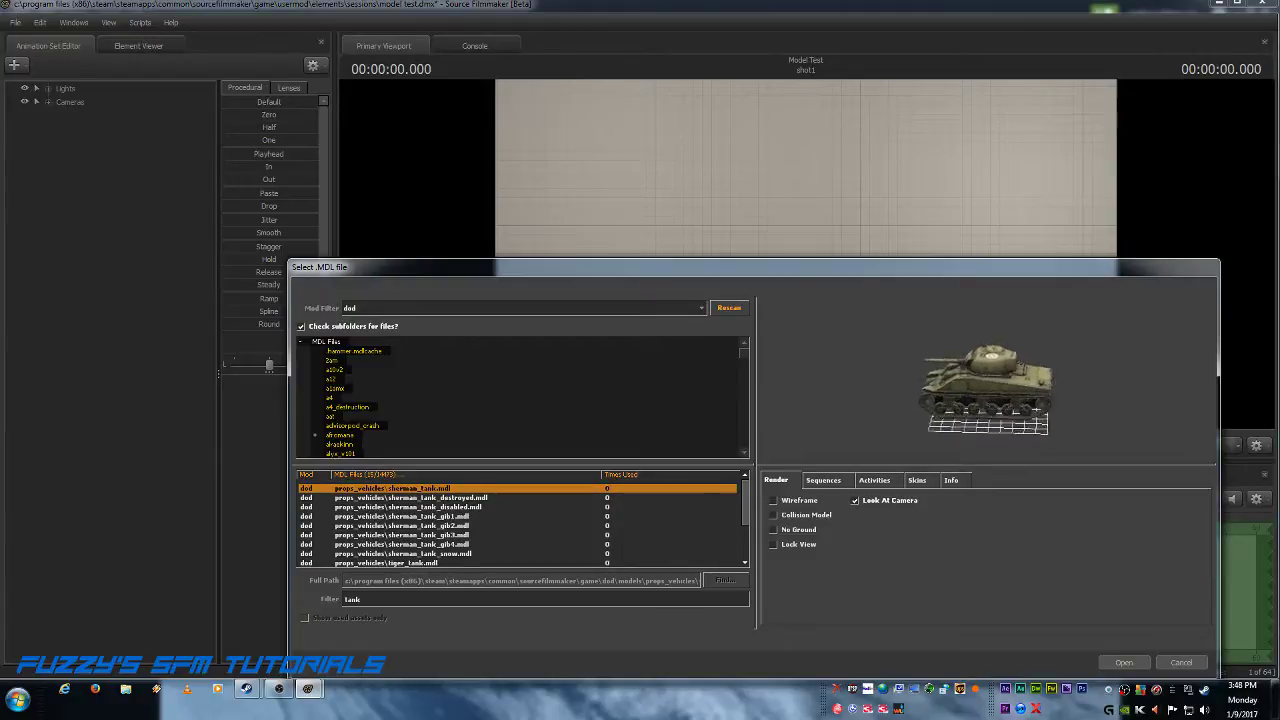
click(1124, 662)
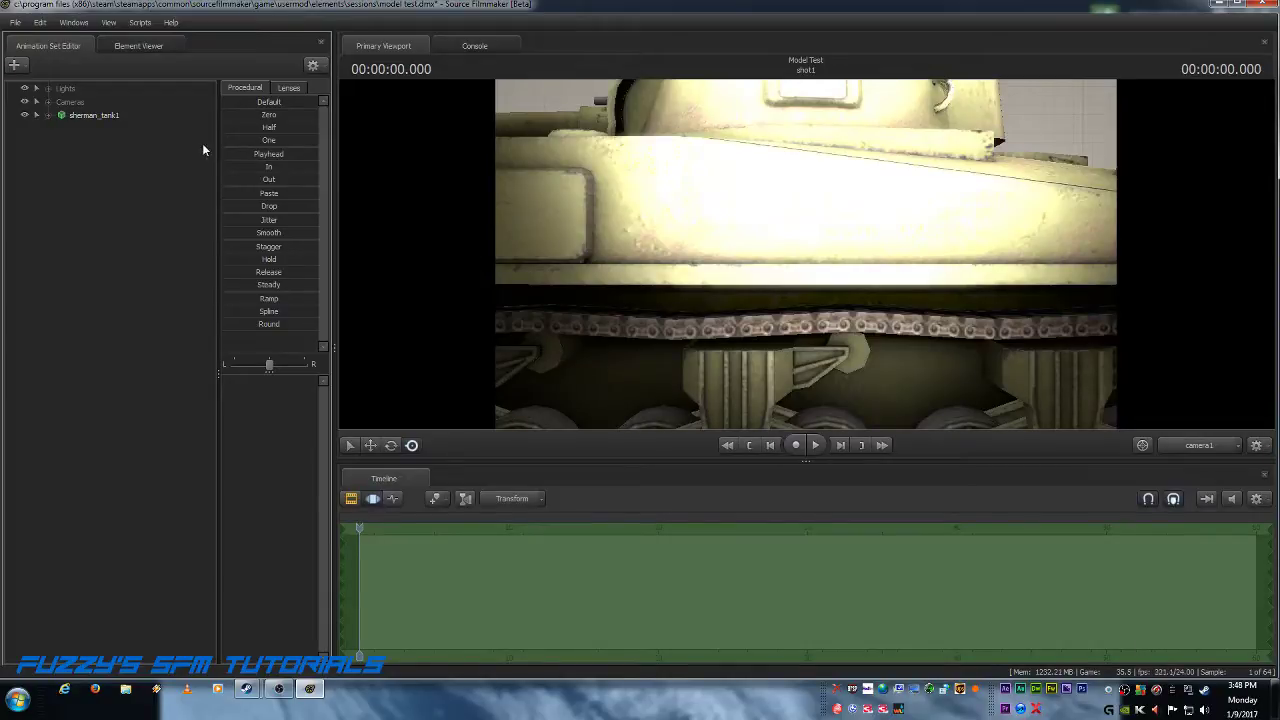
Step: Reset the Sherman tank to its default placement and reposition it side-on behind the orange disc with its gun pointing left
click(78, 117)
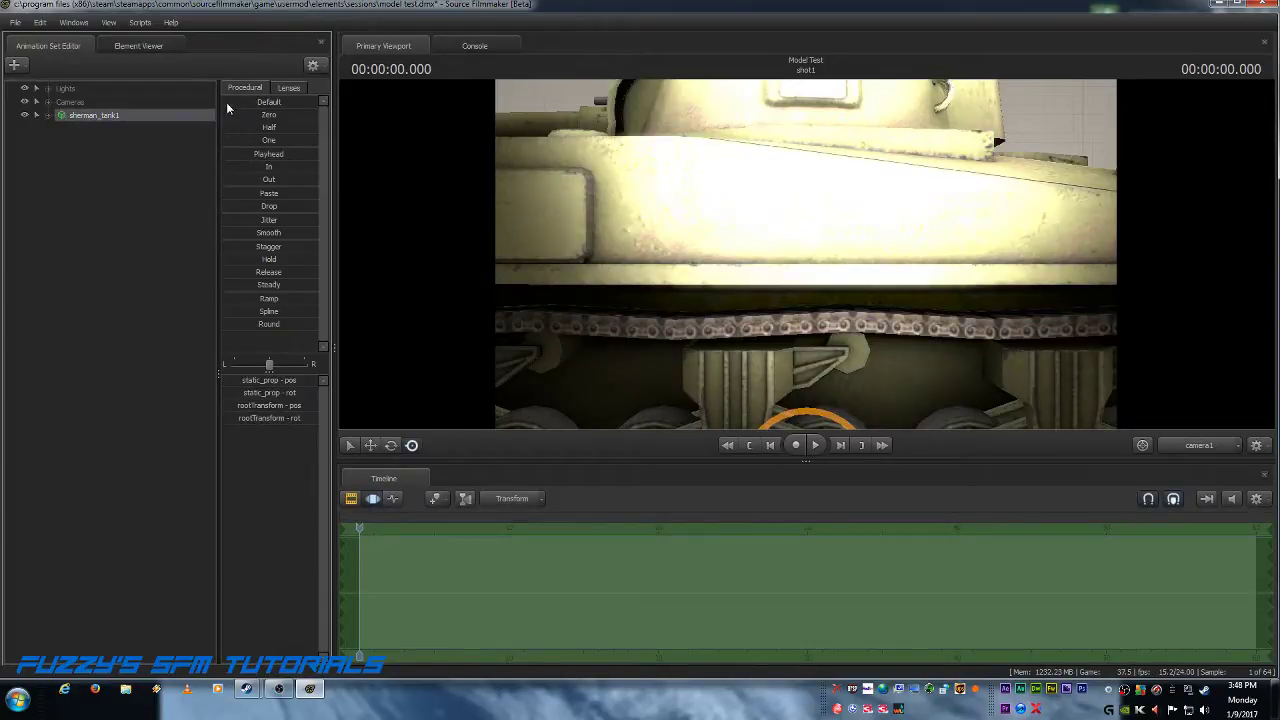
click(228, 103)
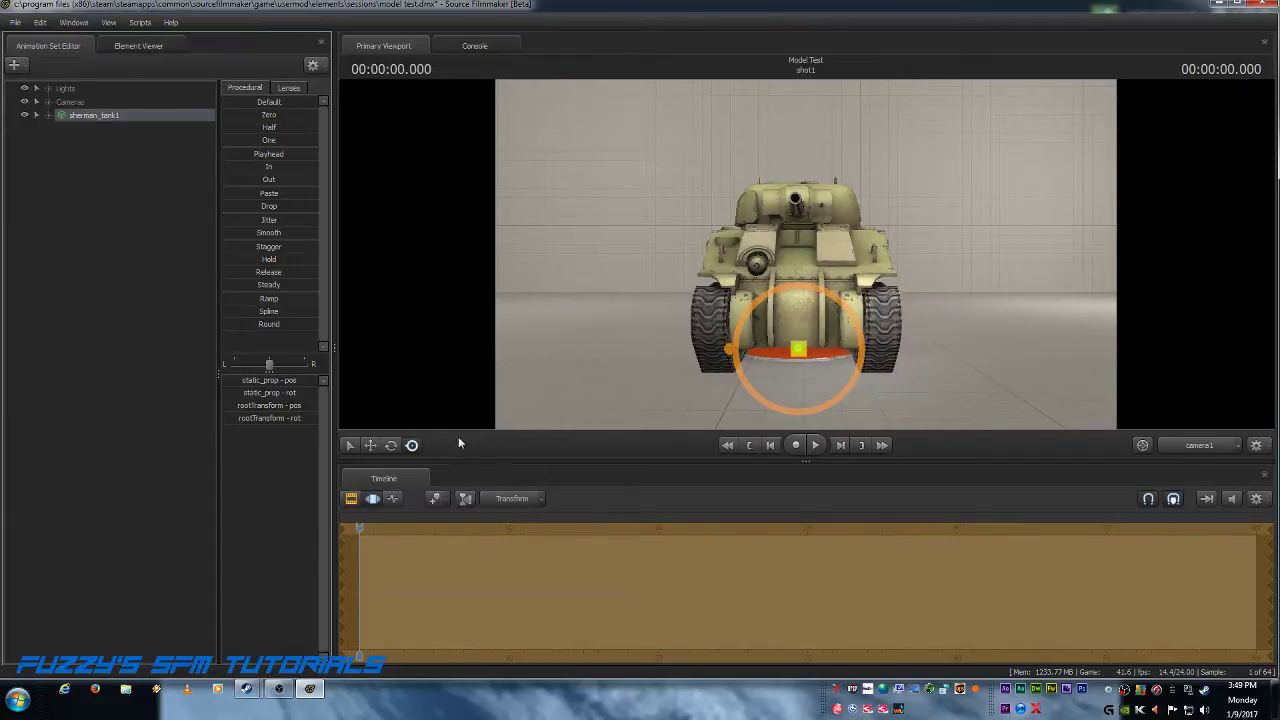
click(370, 446)
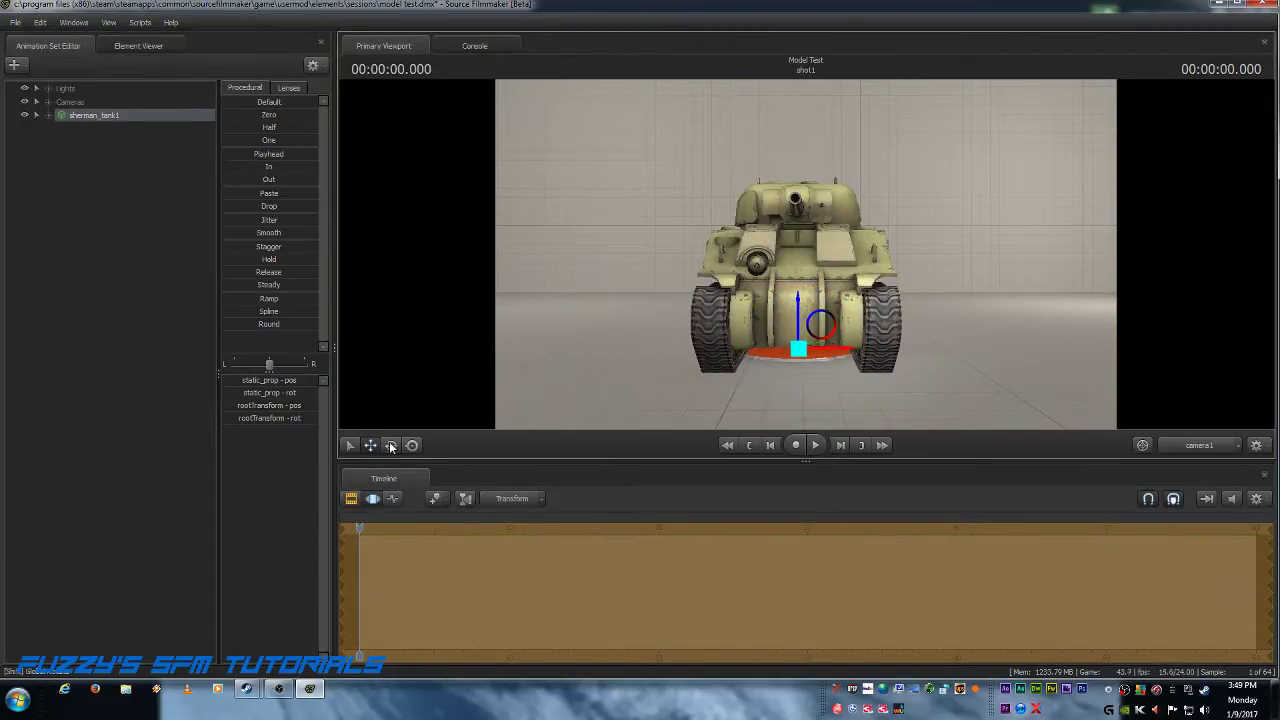
click(391, 445)
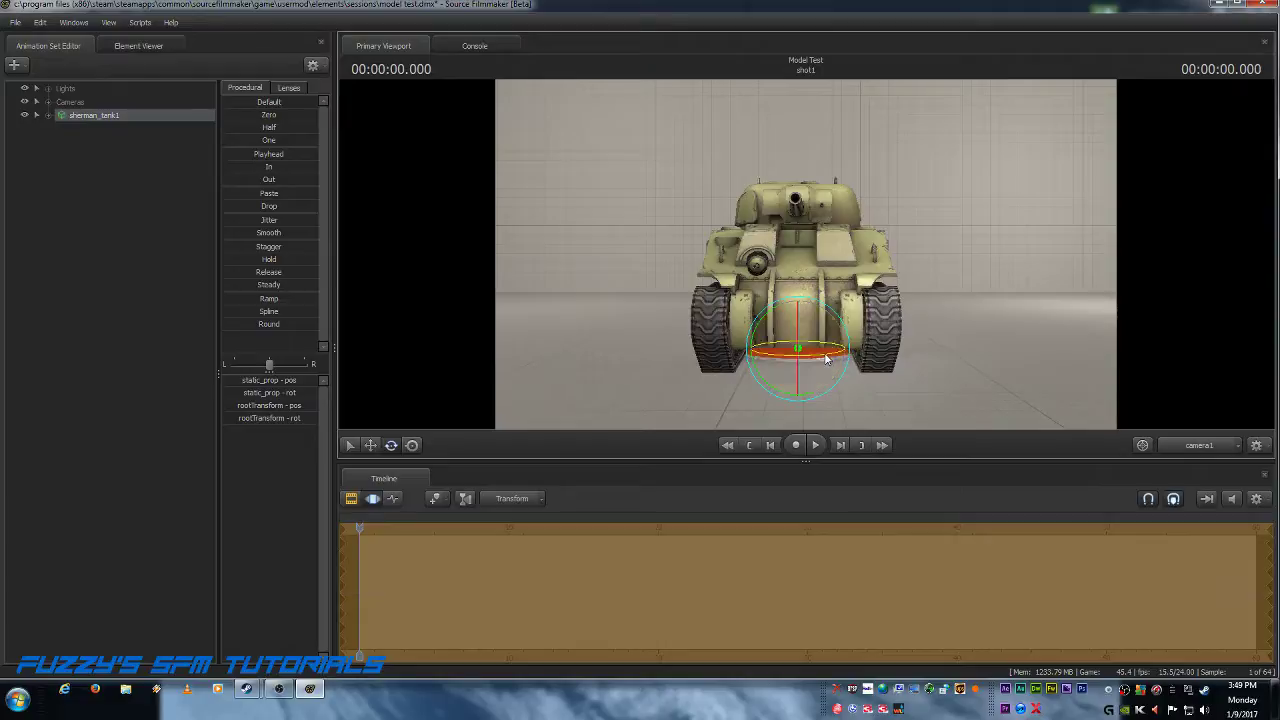
drag(826, 358, 766, 364)
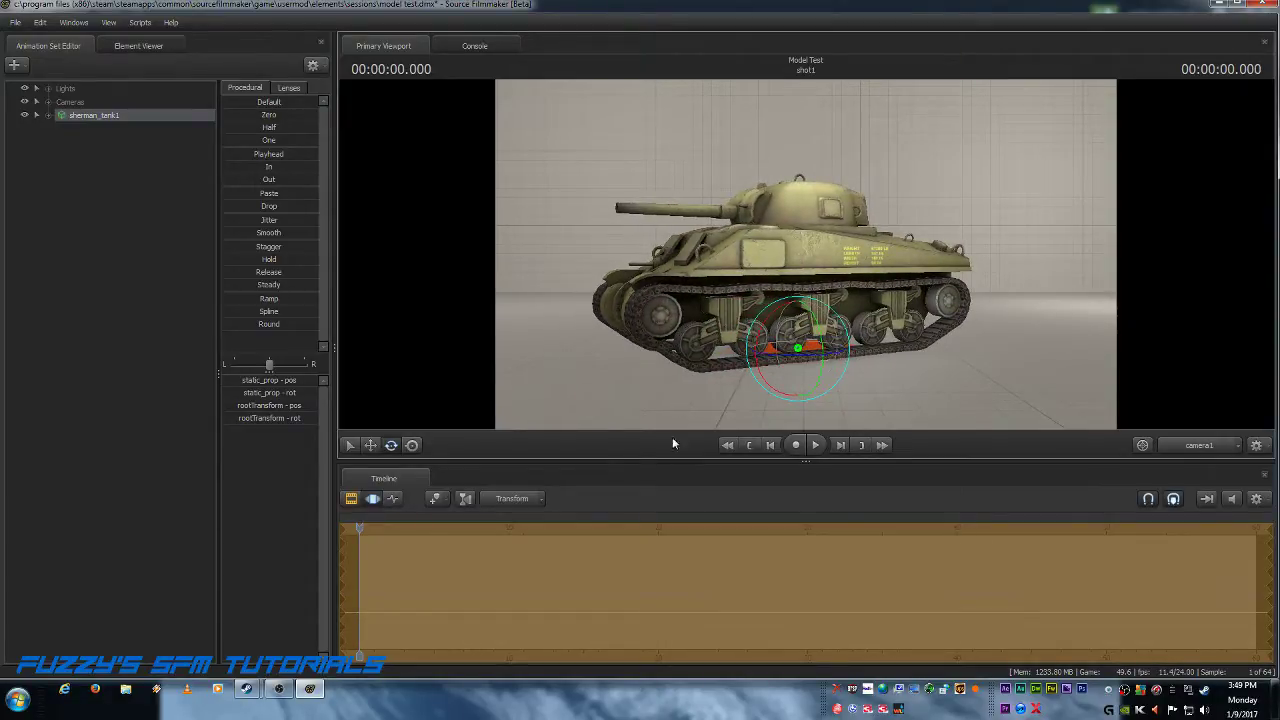
click(370, 445)
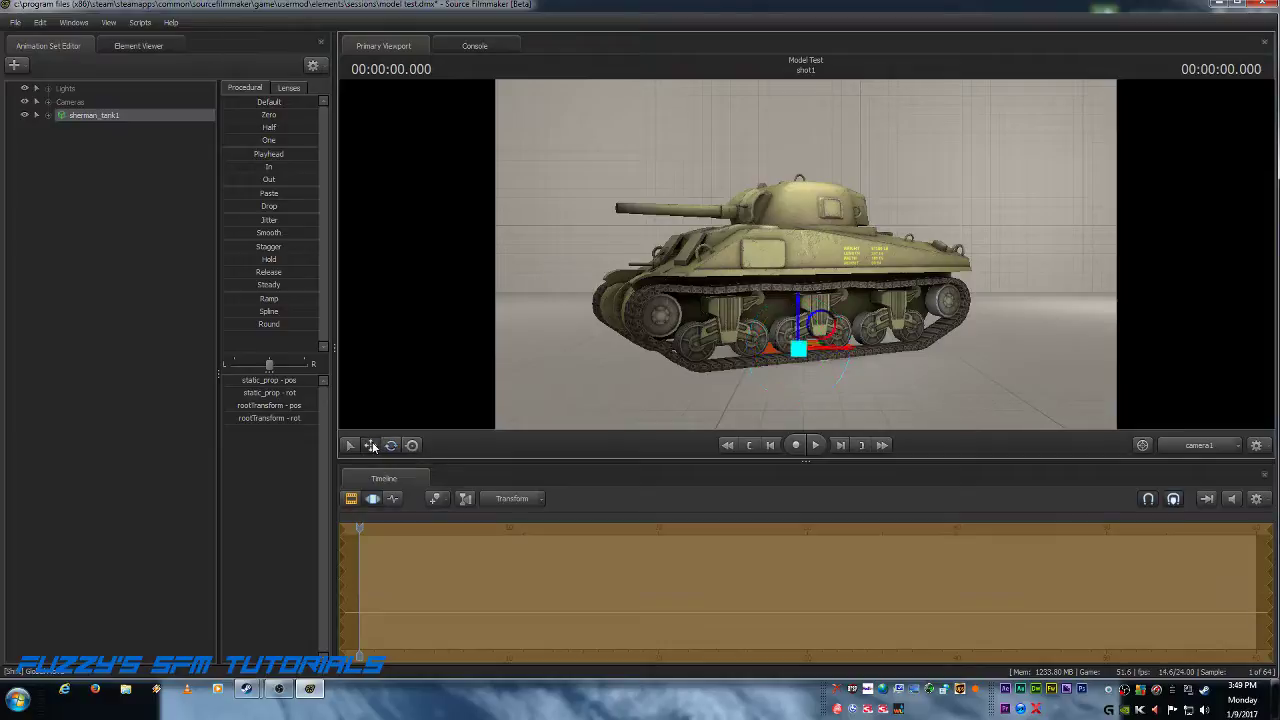
drag(814, 347, 803, 322)
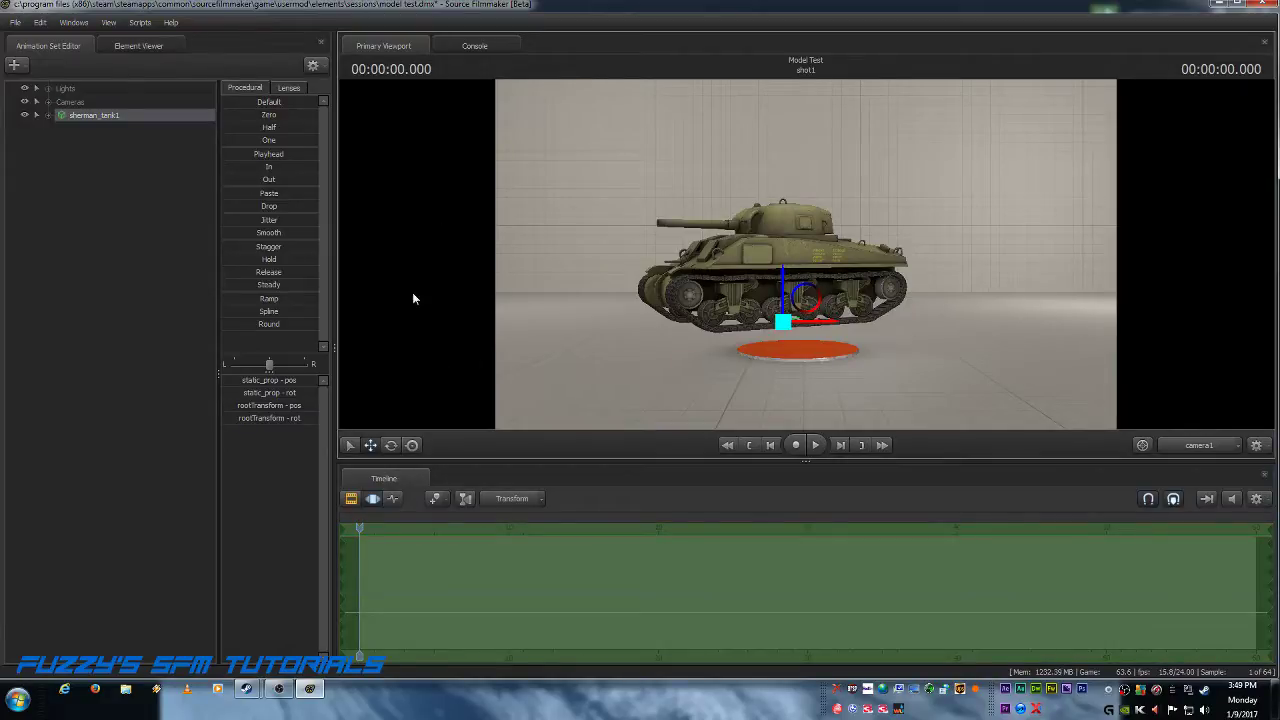
Step: Start an animation set for another new model to bring up the MDL file selection
click(17, 64)
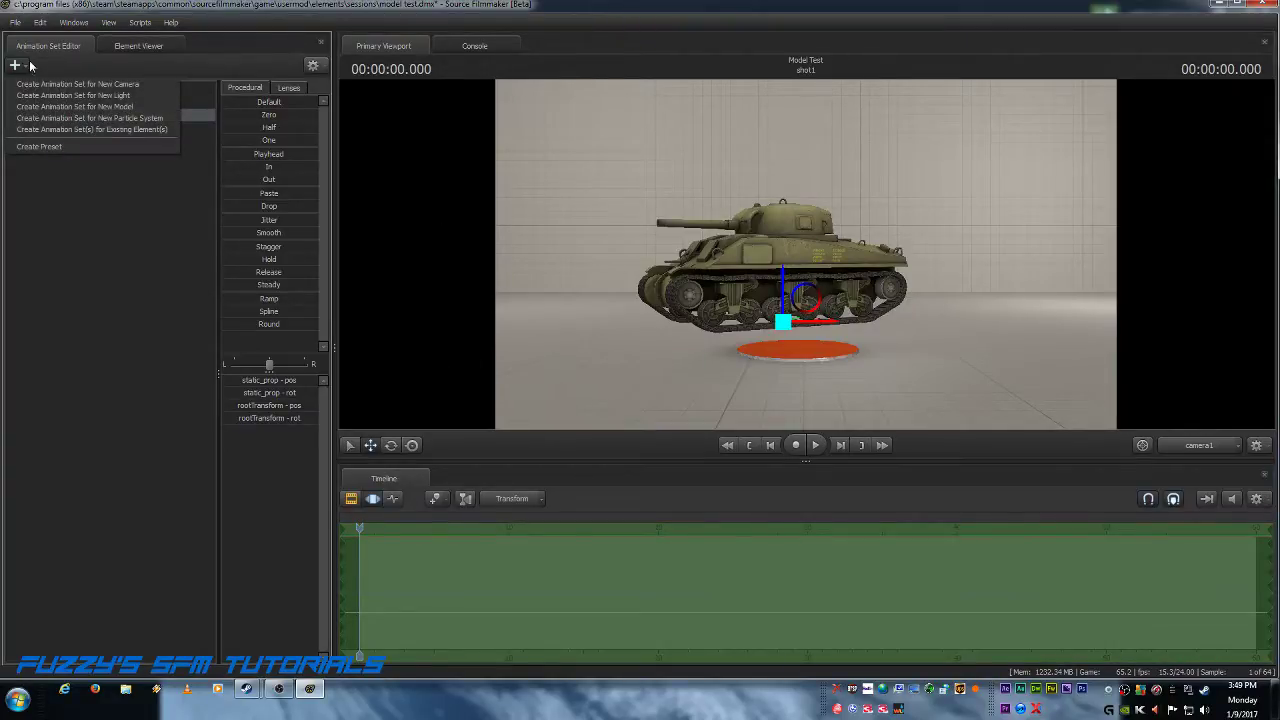
click(88, 106)
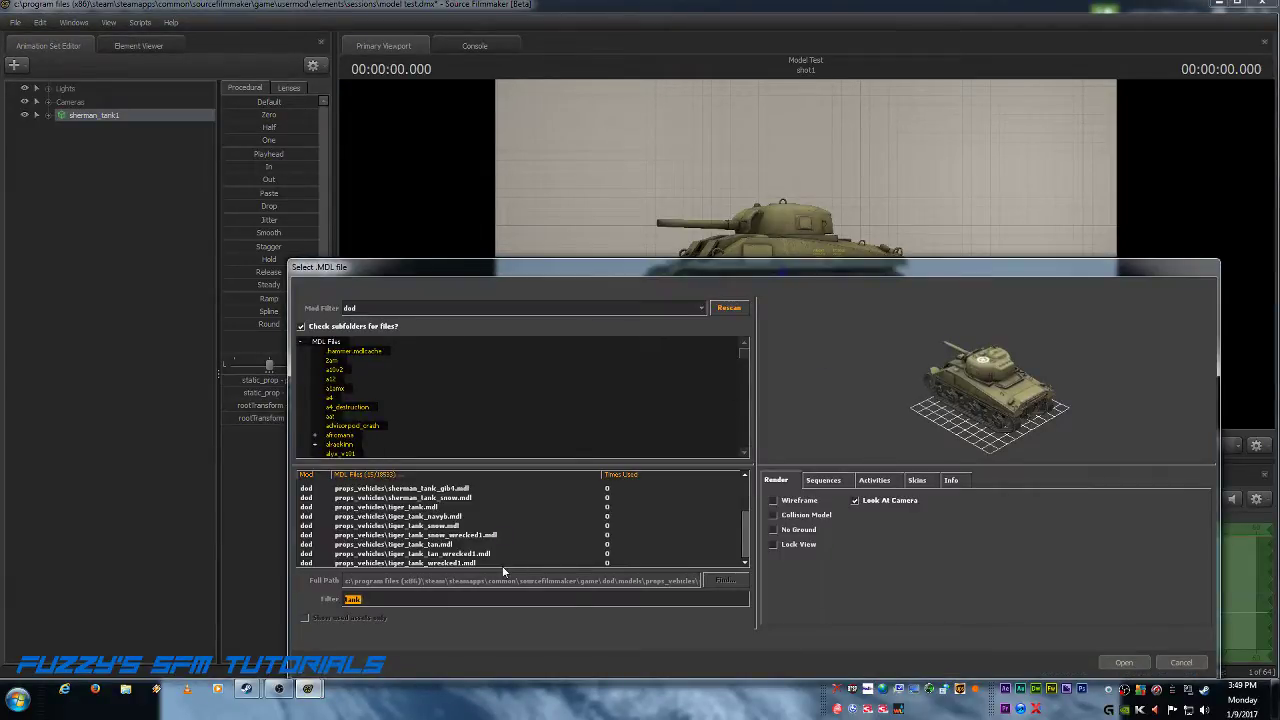
text(chara)
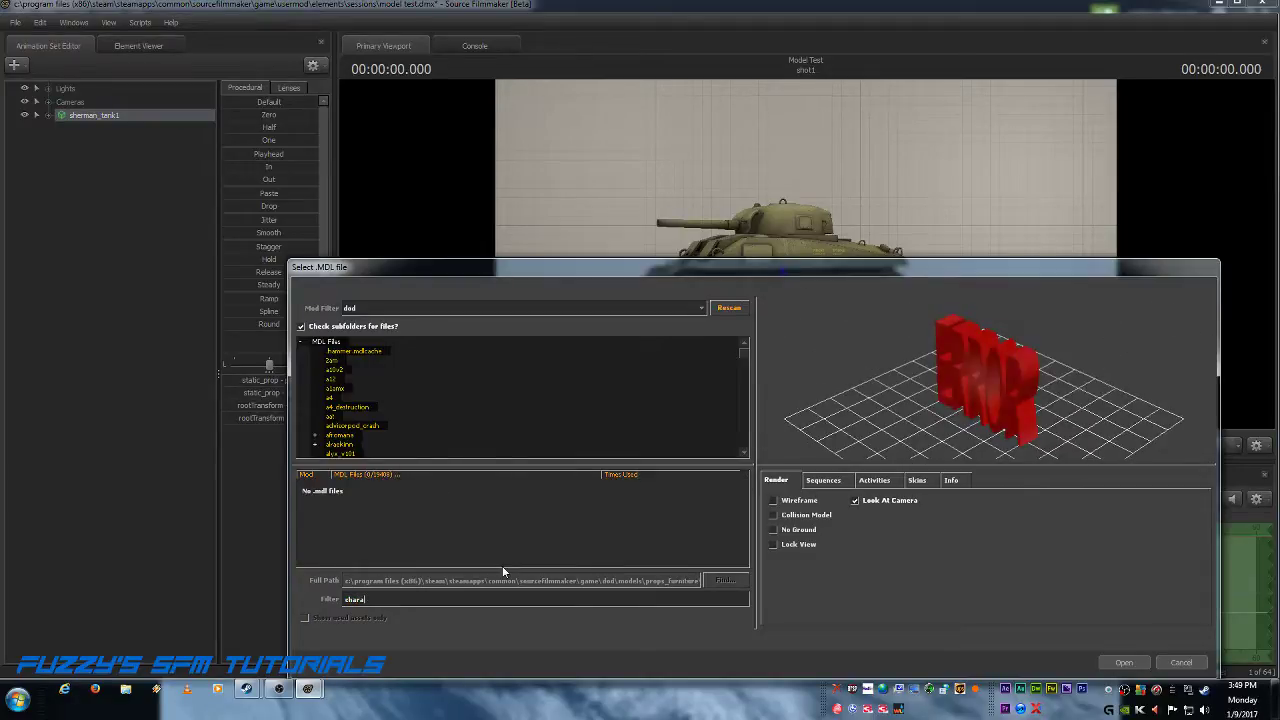
key(BackSpace)
key(BackSpace)
key(BackSpace)
key(BackSpace)
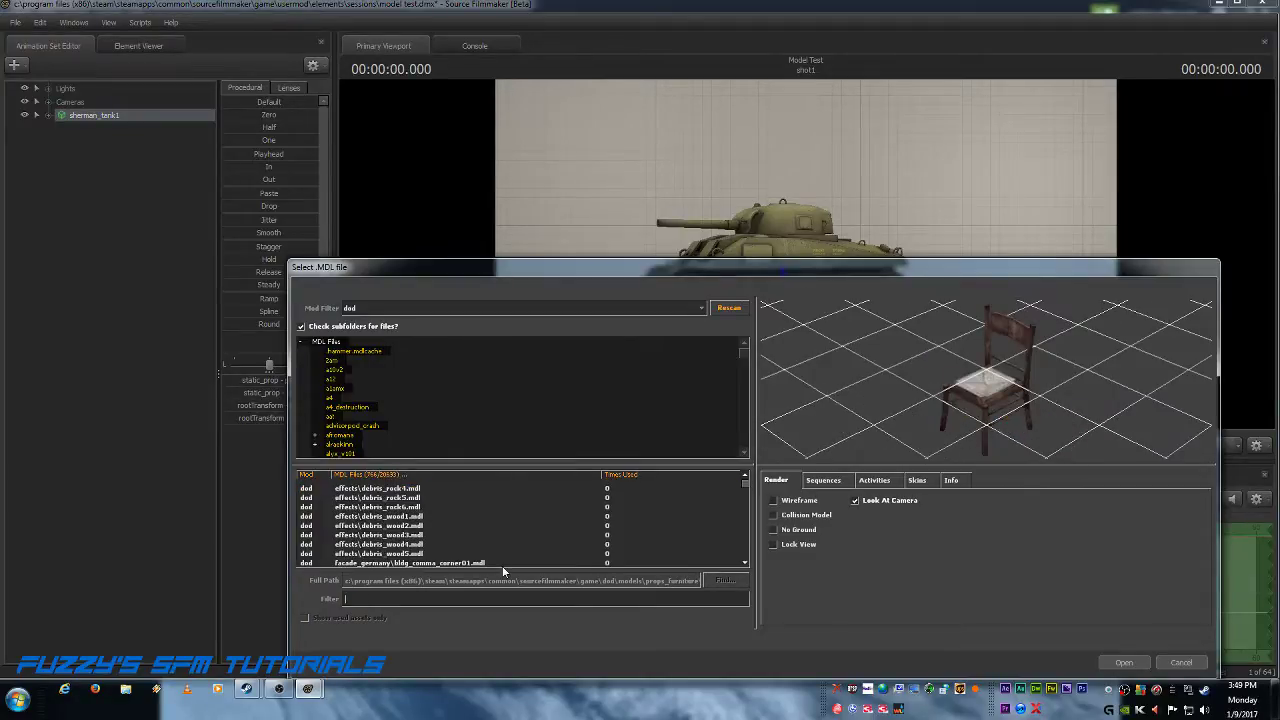
Step: Filter the dod models by "player" and add player\american_sniper.mdl to the session
text(player)
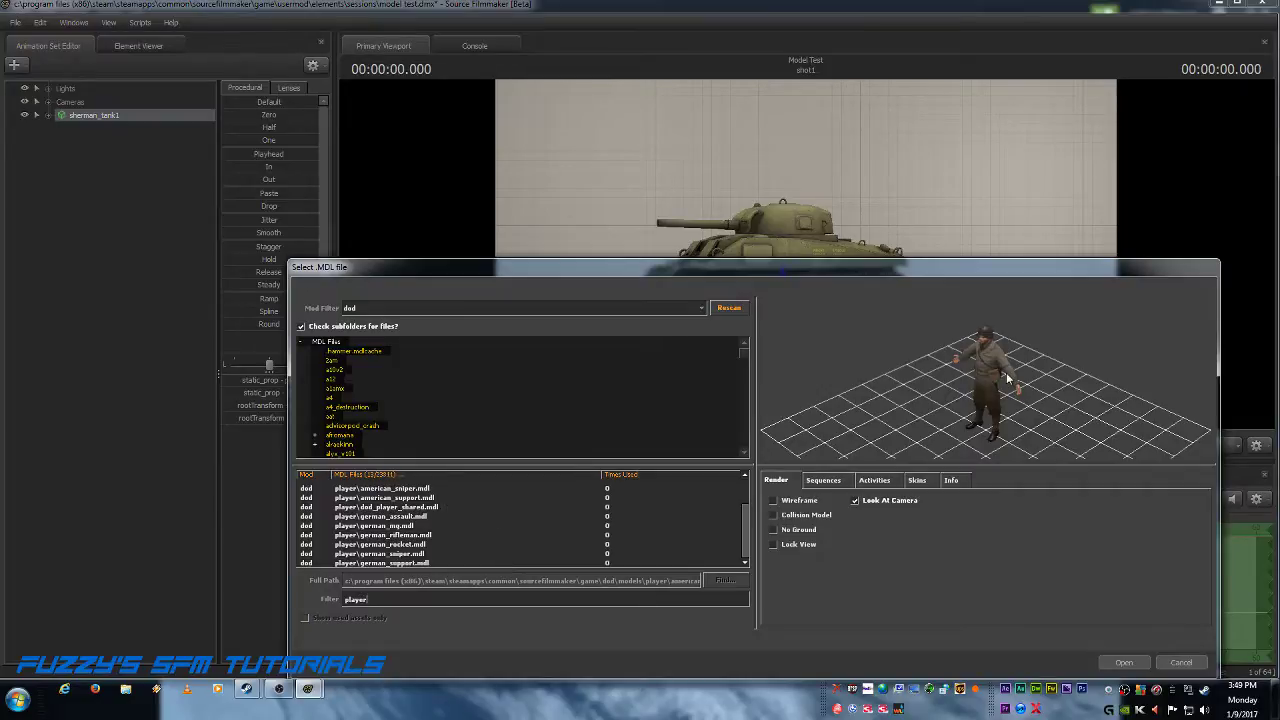
click(403, 489)
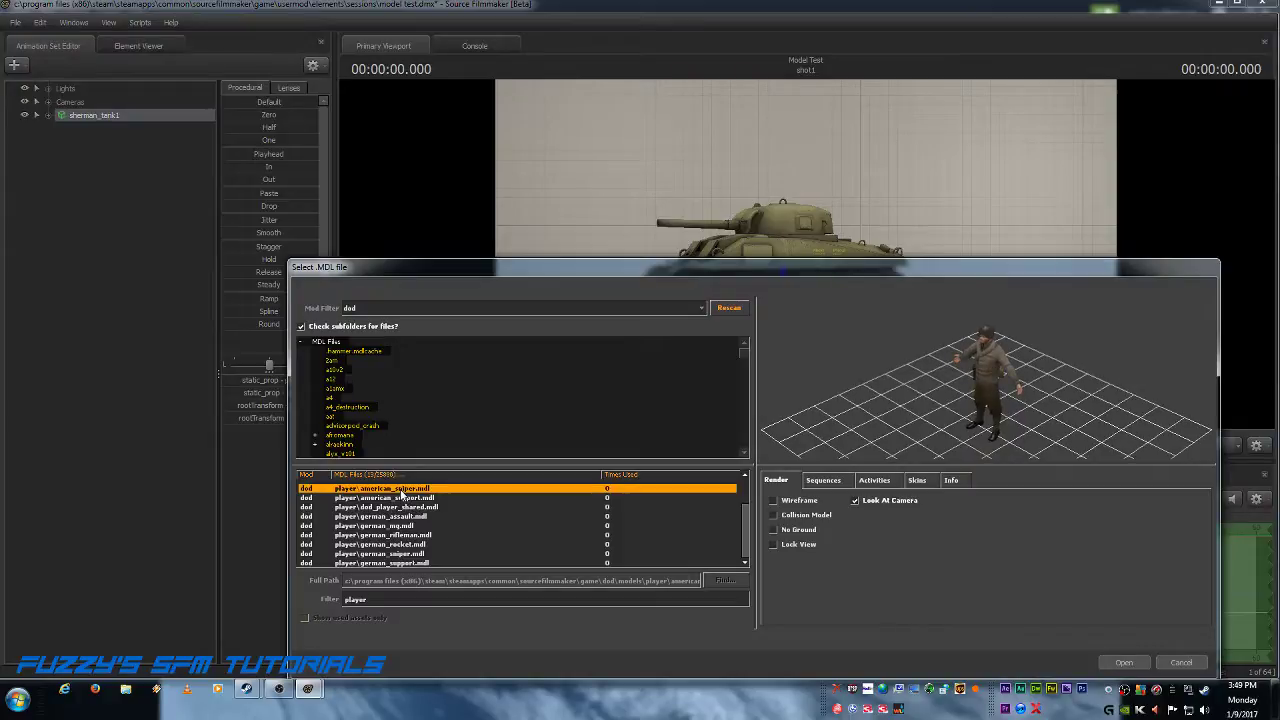
click(1123, 665)
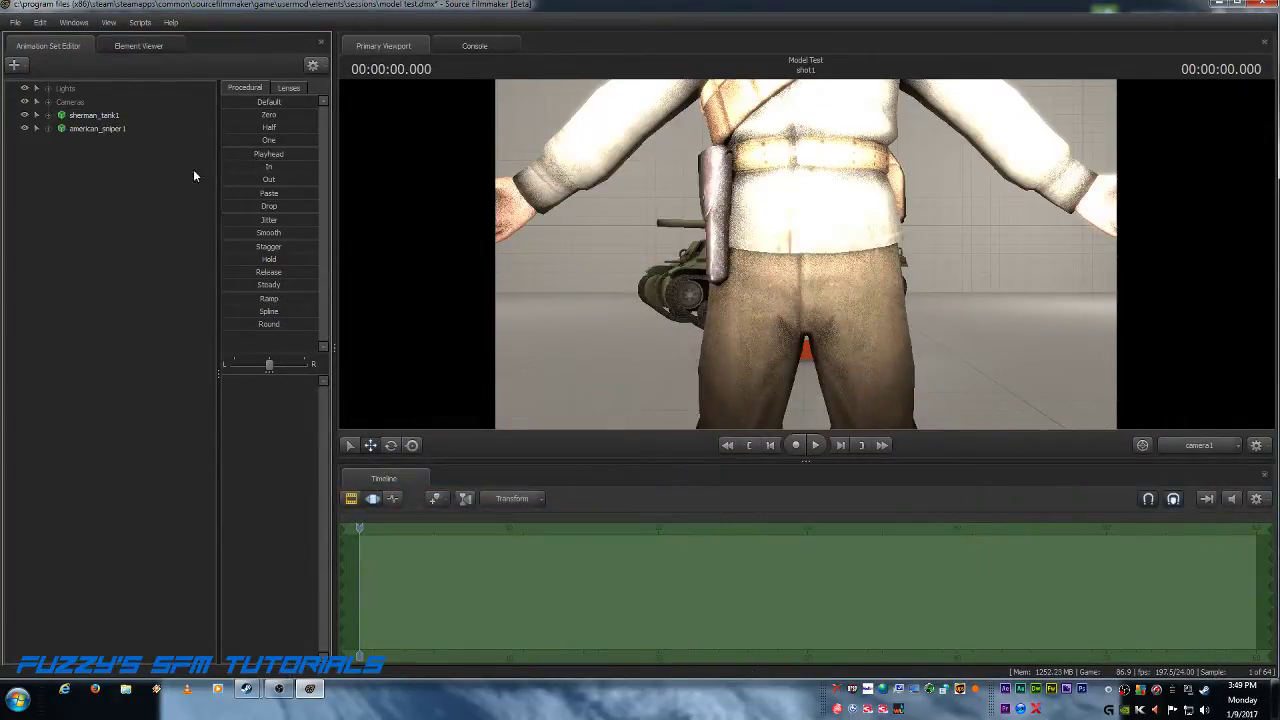
Step: Reset the American sniper to its default placement and move it sideways to stand beside the tank's rear
click(105, 129)
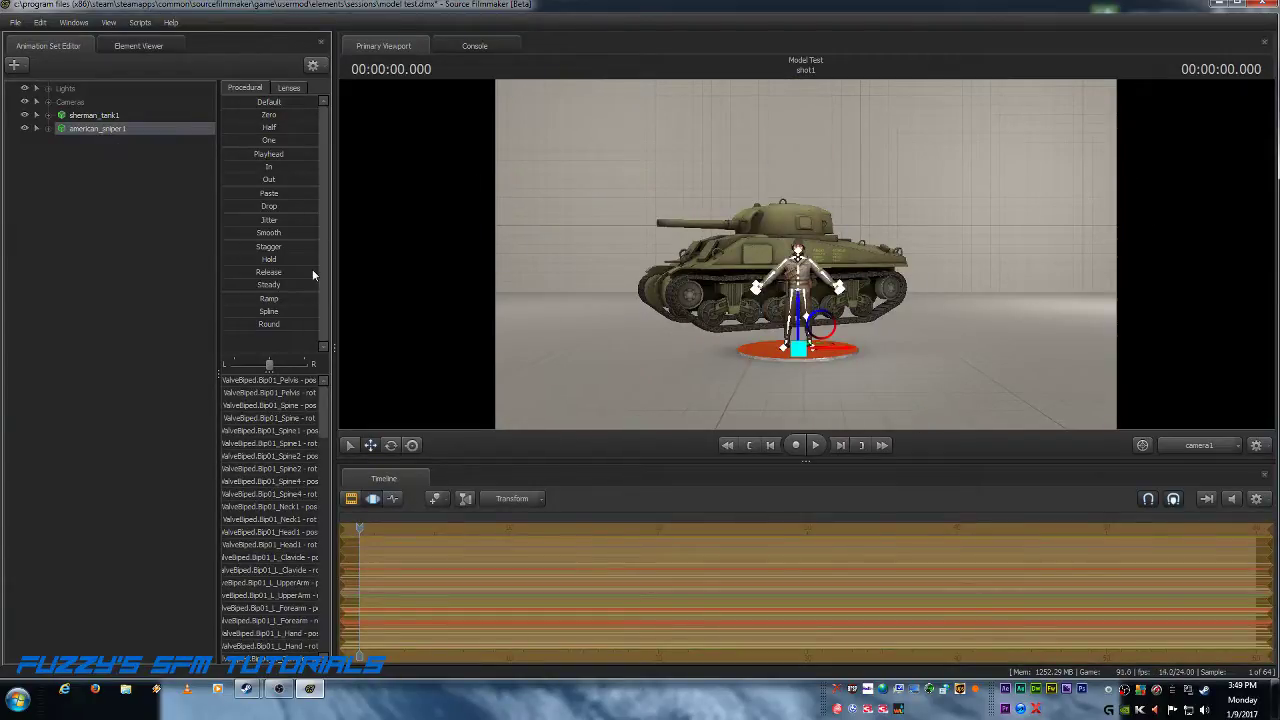
drag(855, 347, 955, 345)
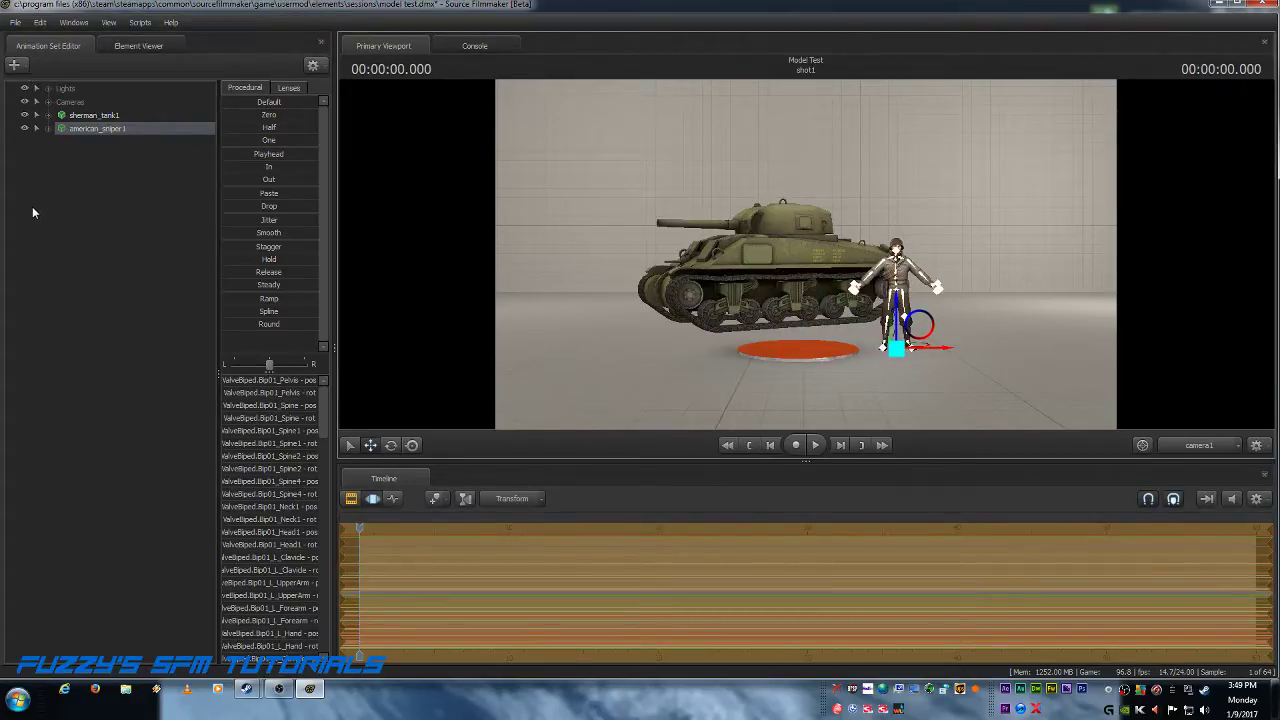
Step: Add the dod model player\german_sniper.mdl to the session as a new animation set
click(15, 64)
click(71, 106)
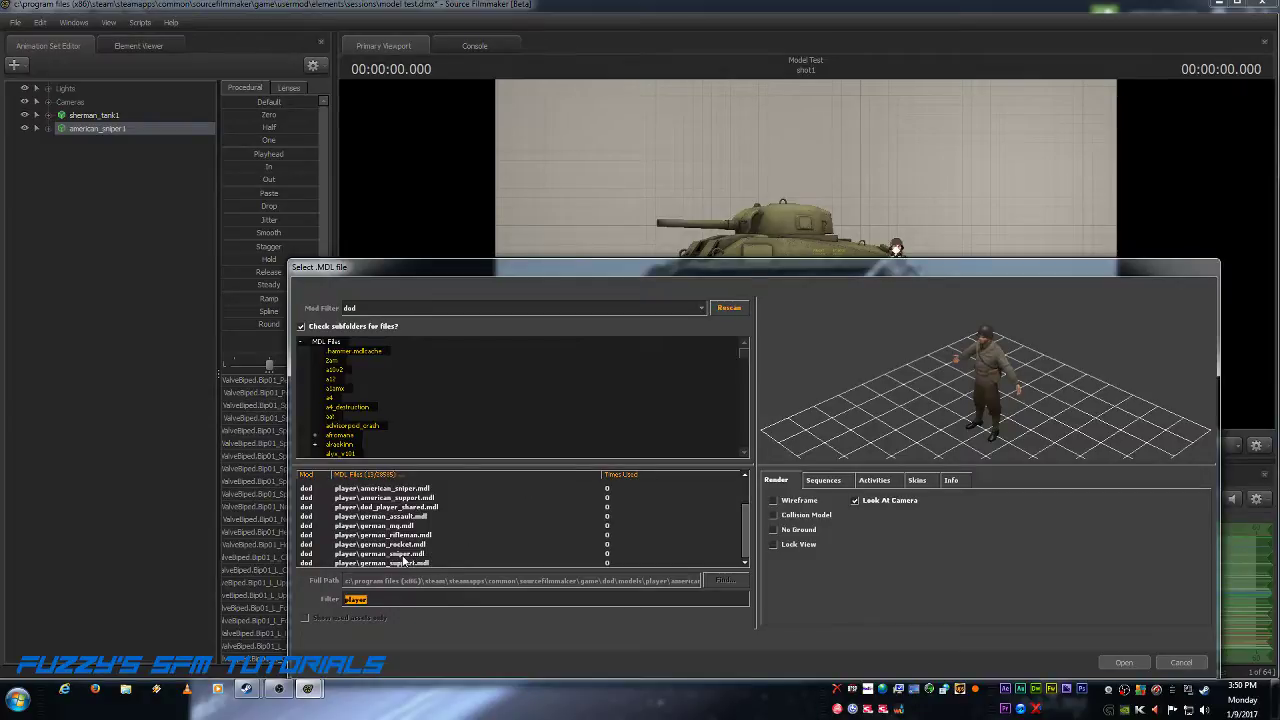
click(406, 555)
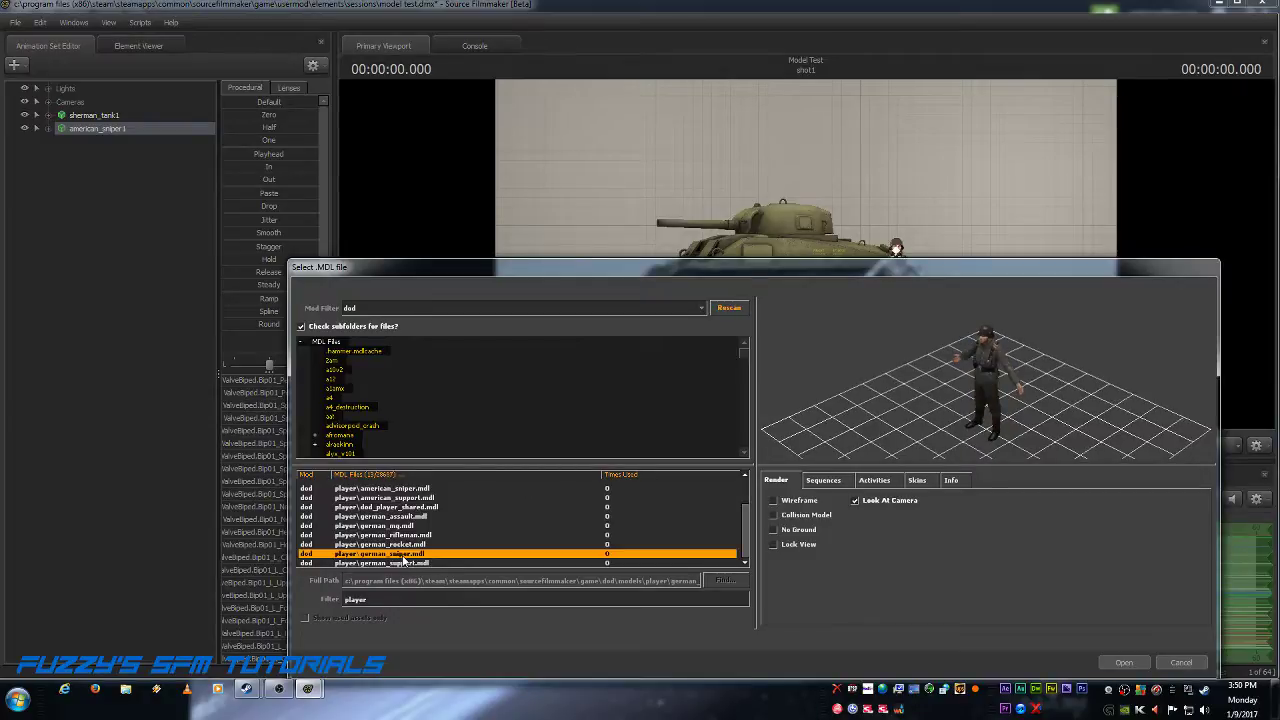
click(1123, 662)
Step: Reset the German sniper to its default placement and move it sideways to stand beside the tank's front, opposite the American sniper
click(113, 142)
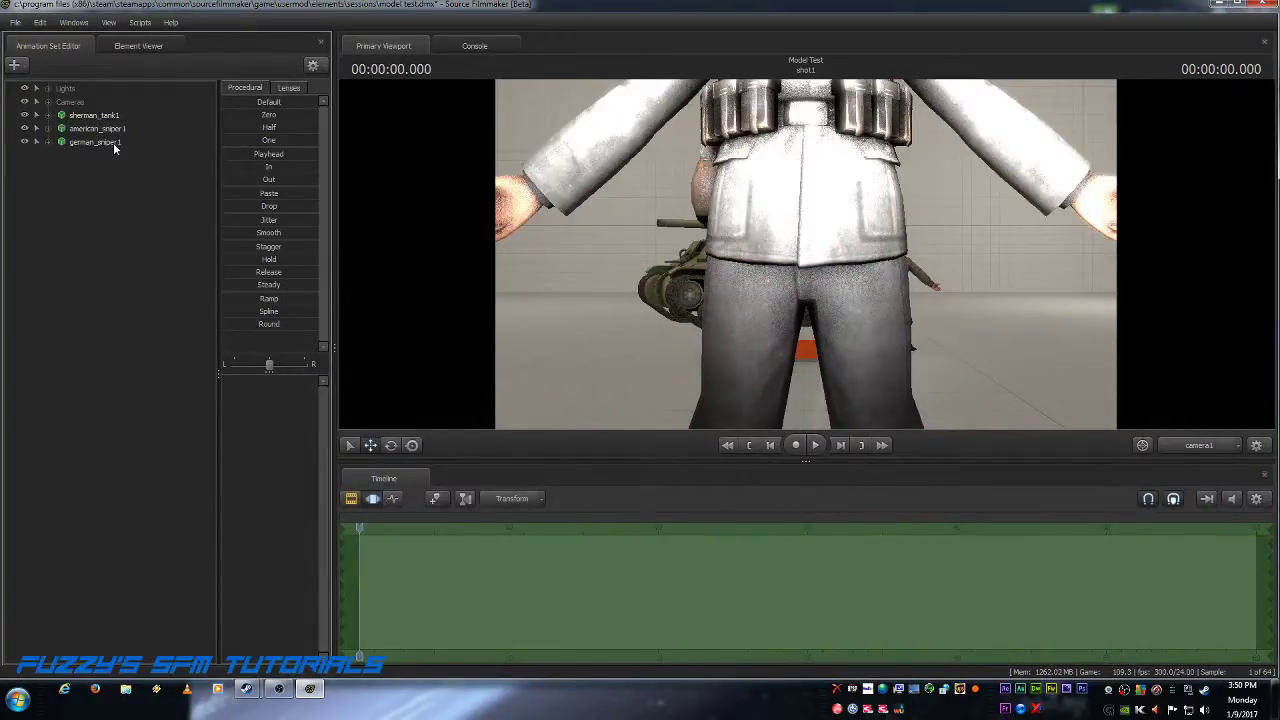
click(226, 102)
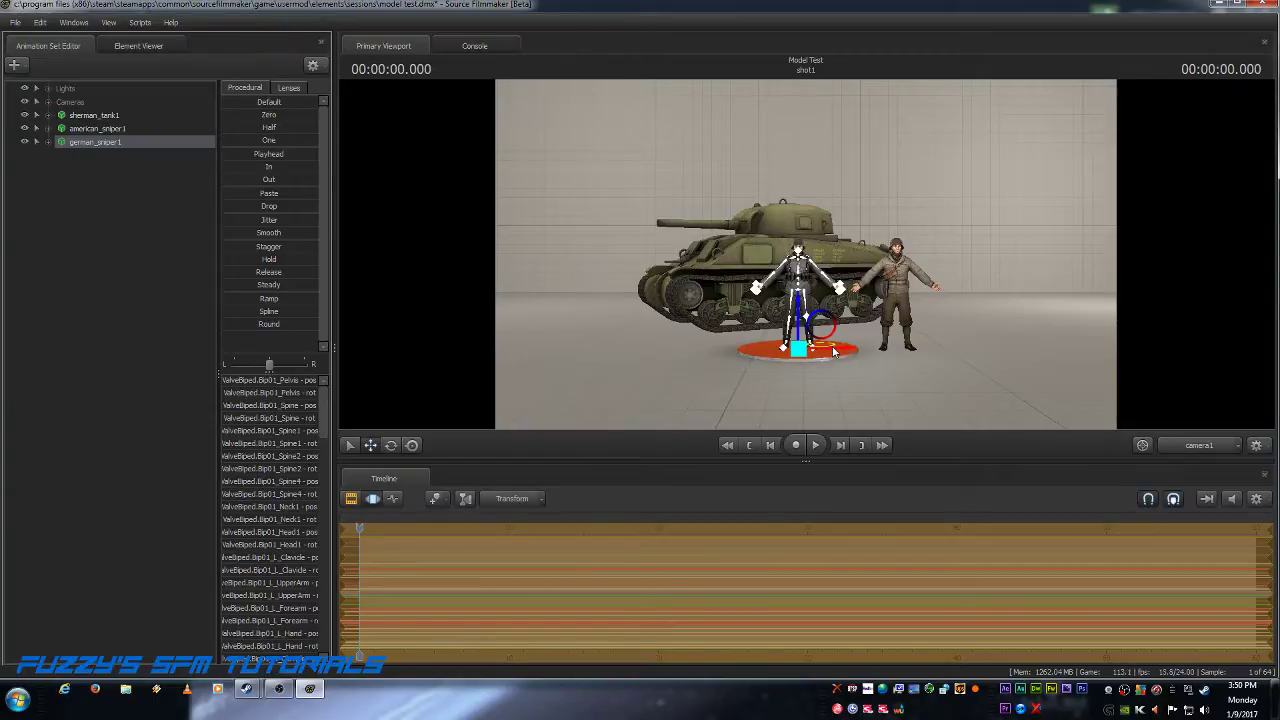
drag(838, 351, 726, 357)
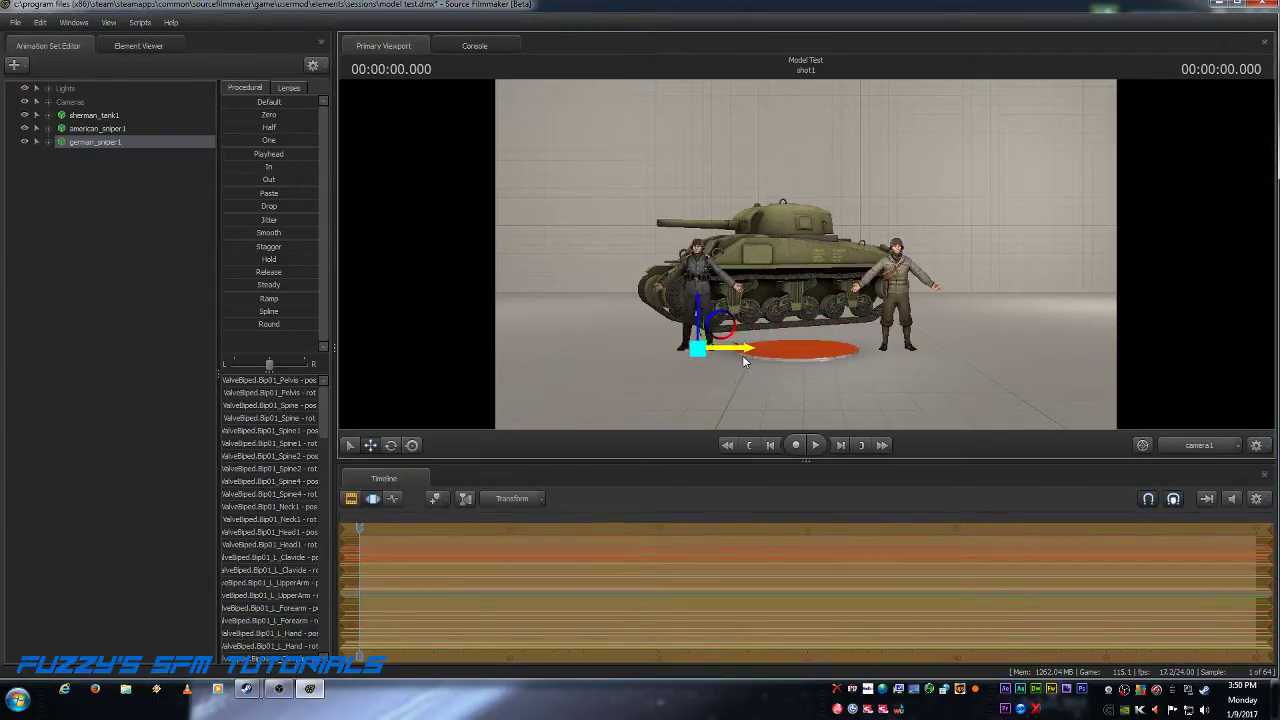
click(69, 288)
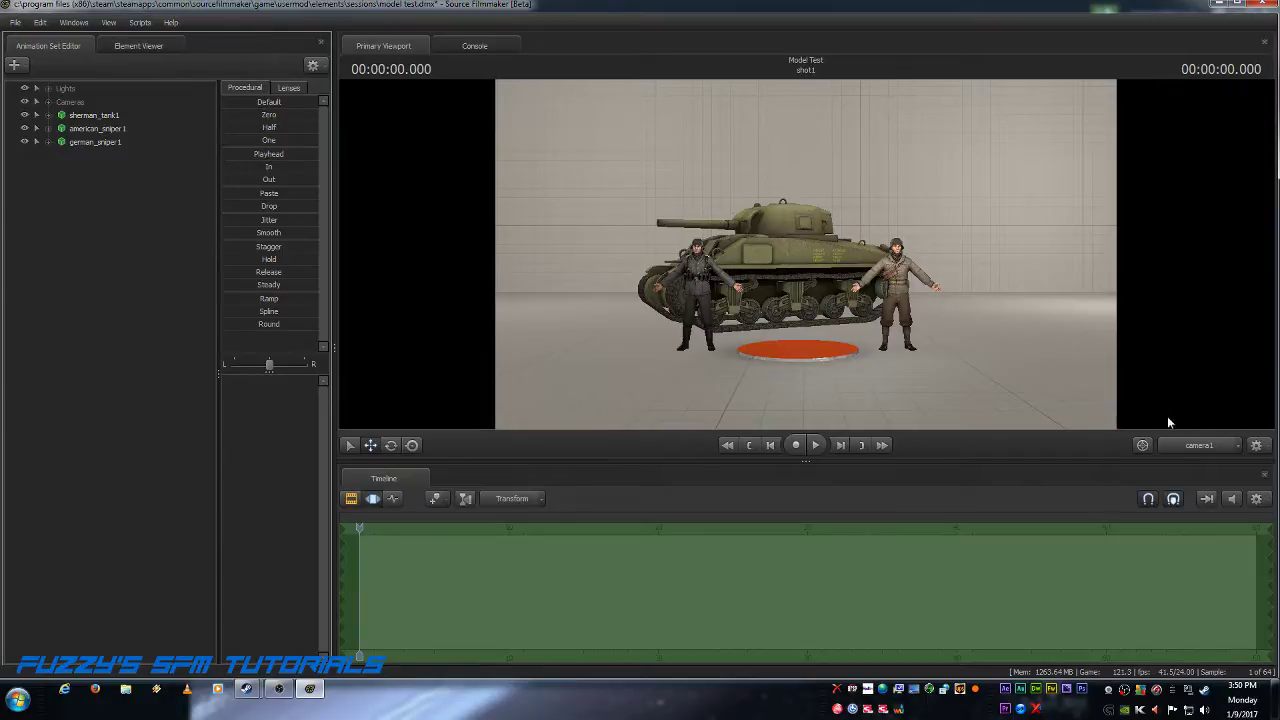
Step: Switch the viewport to the Work Camera and examine the tank and both soldiers from a closer, angled view
ctrl+click(1181, 450)
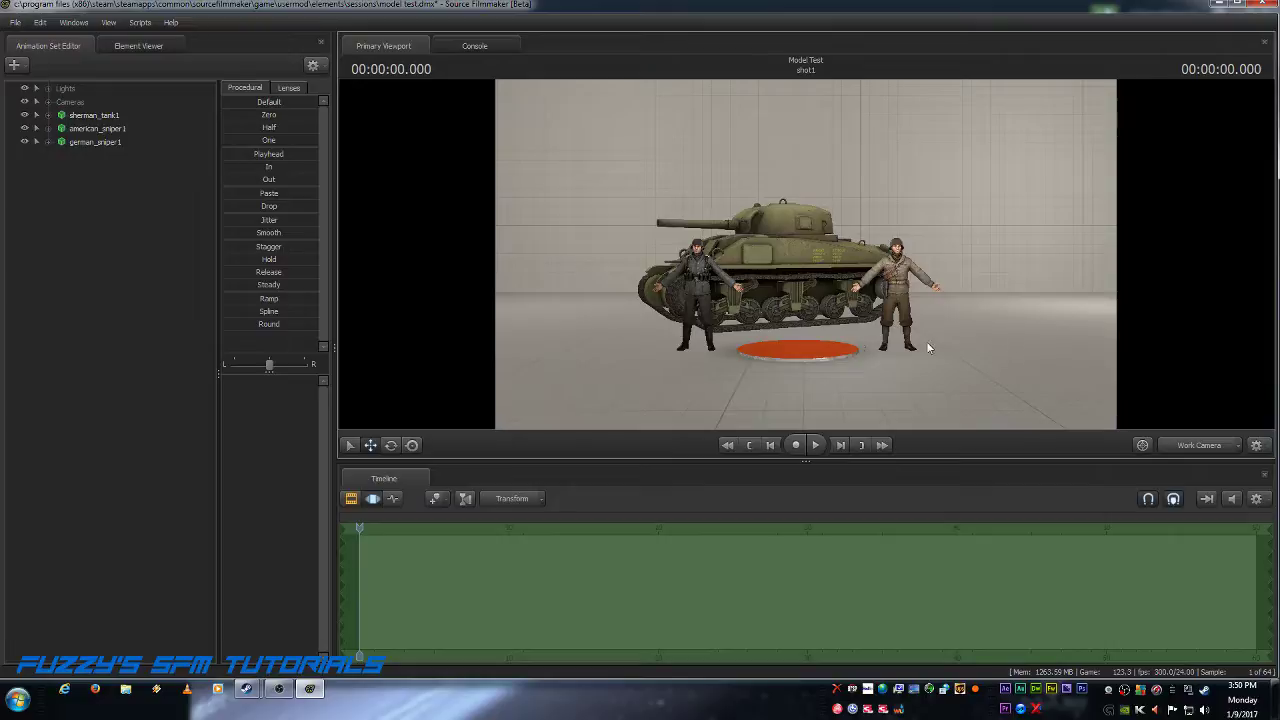
drag(861, 345, 795, 355)
key(s)
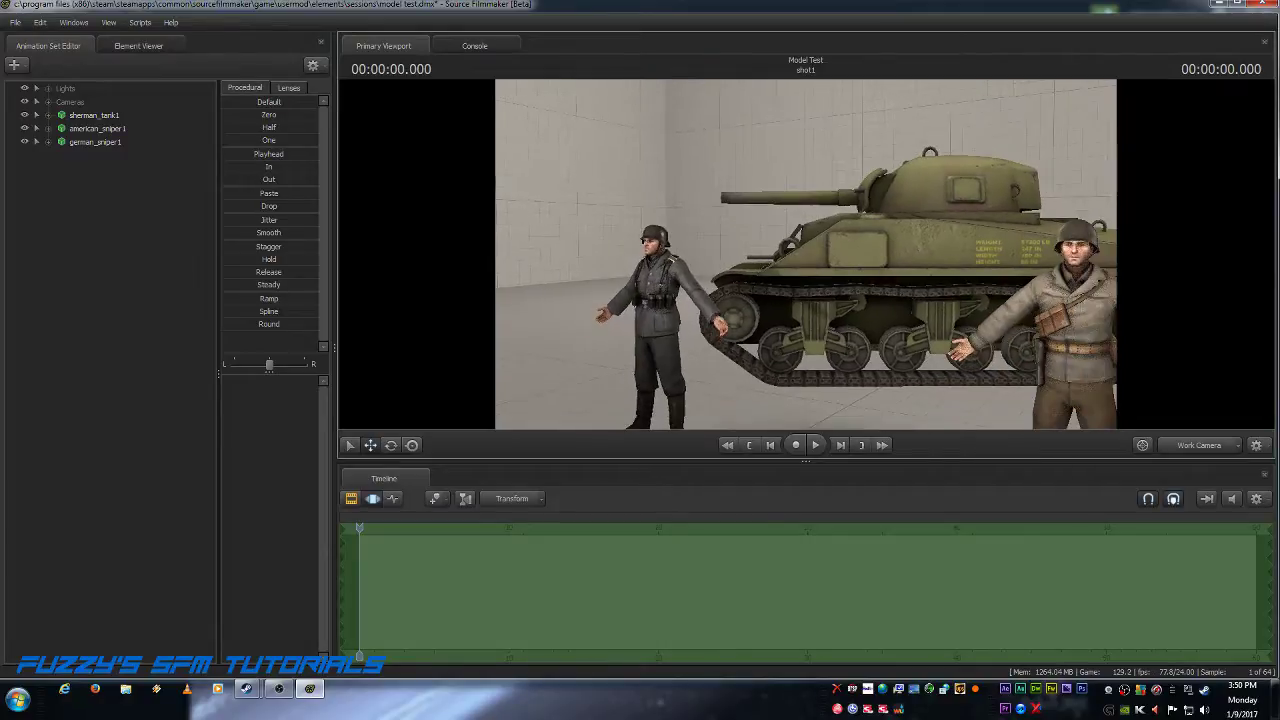
key(s)
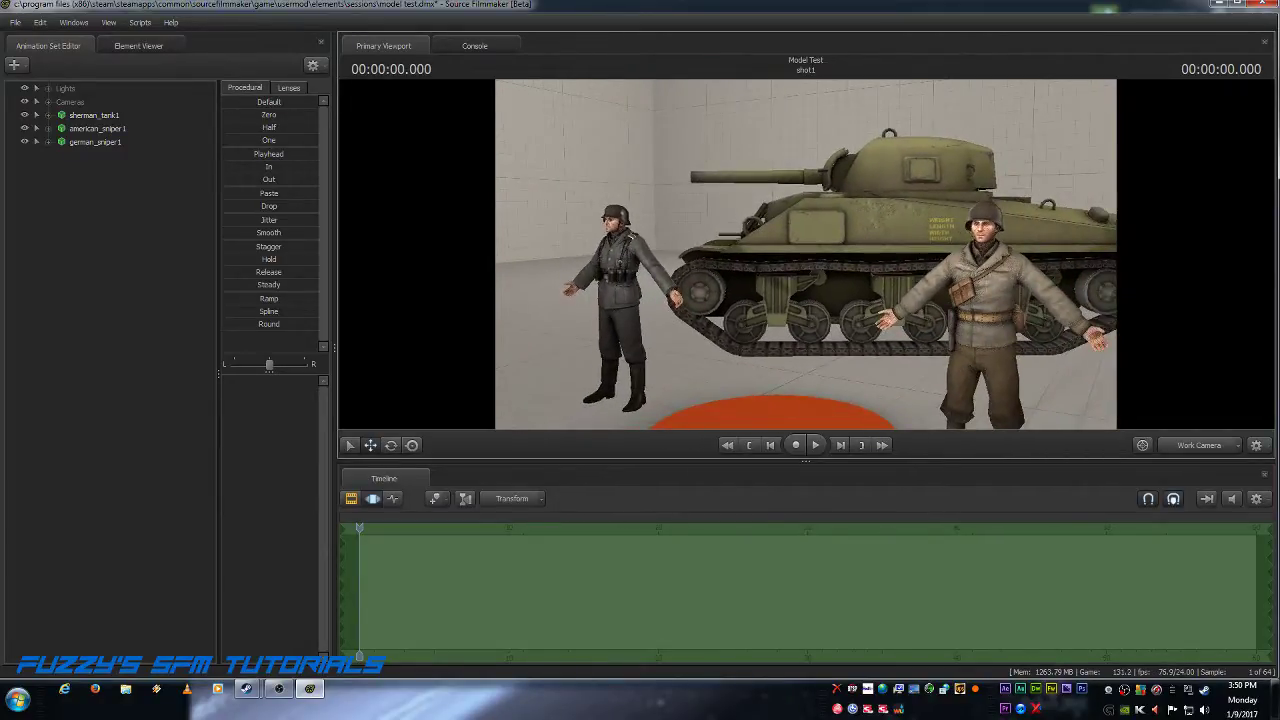
key(w)
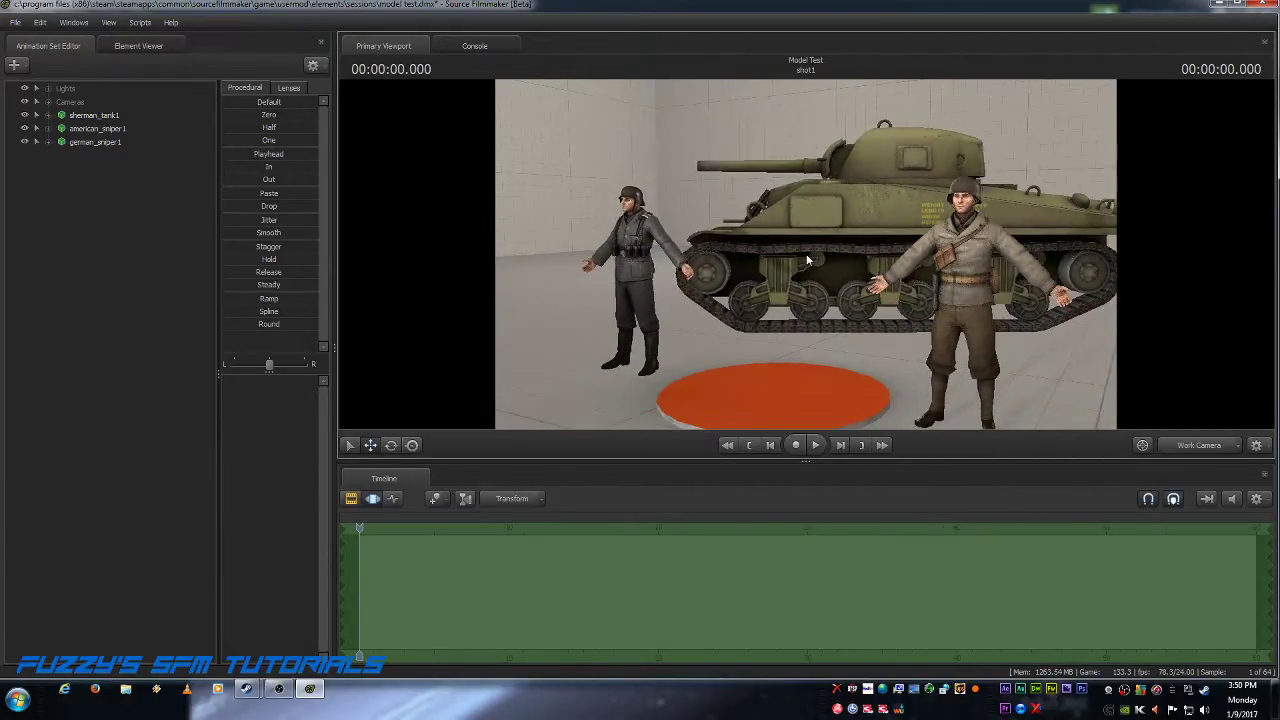
Step: Apply the rig_biped_simple rig to the American sniper and expand its control groups to check the rig
click(85, 126)
right_click(85, 126)
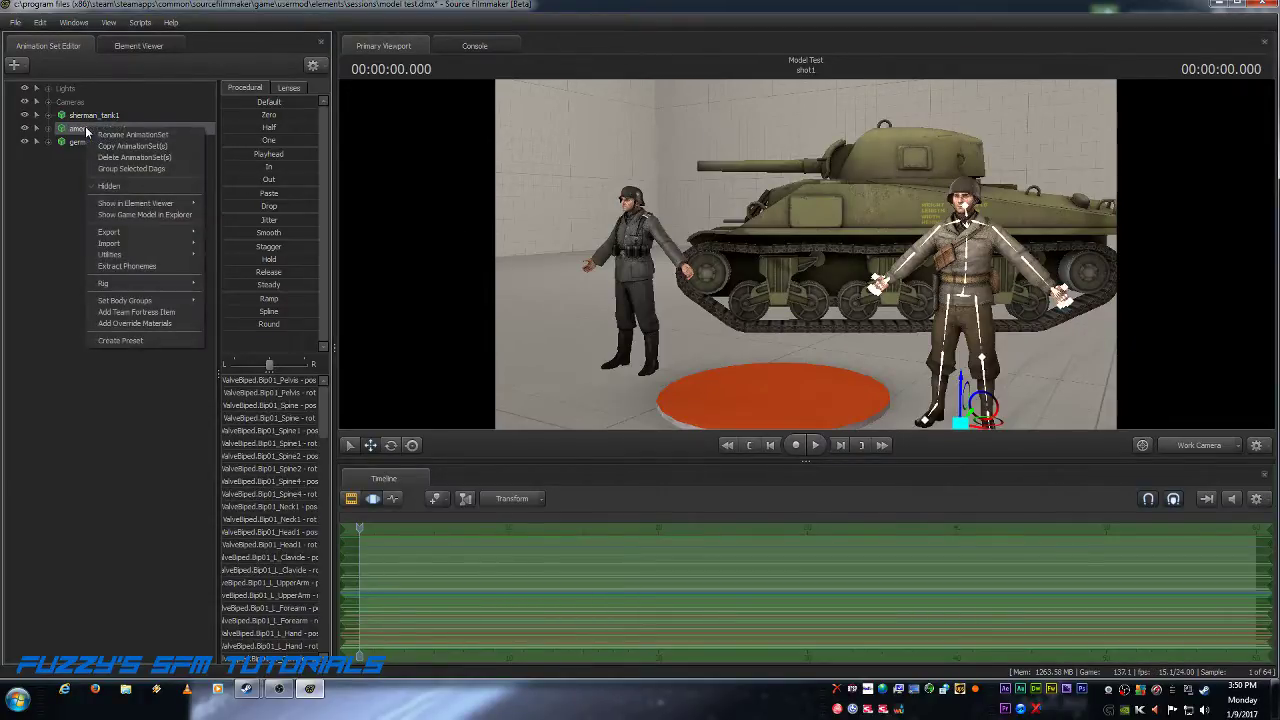
mouse_move(148, 287)
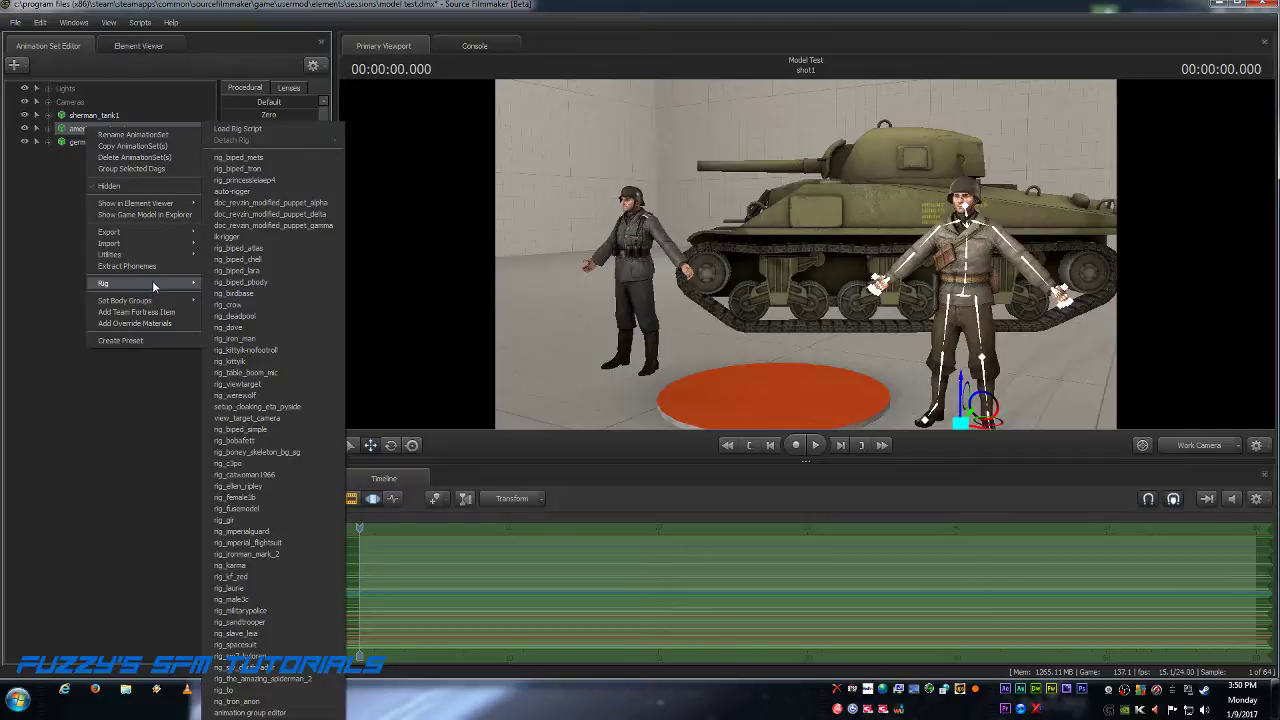
click(249, 429)
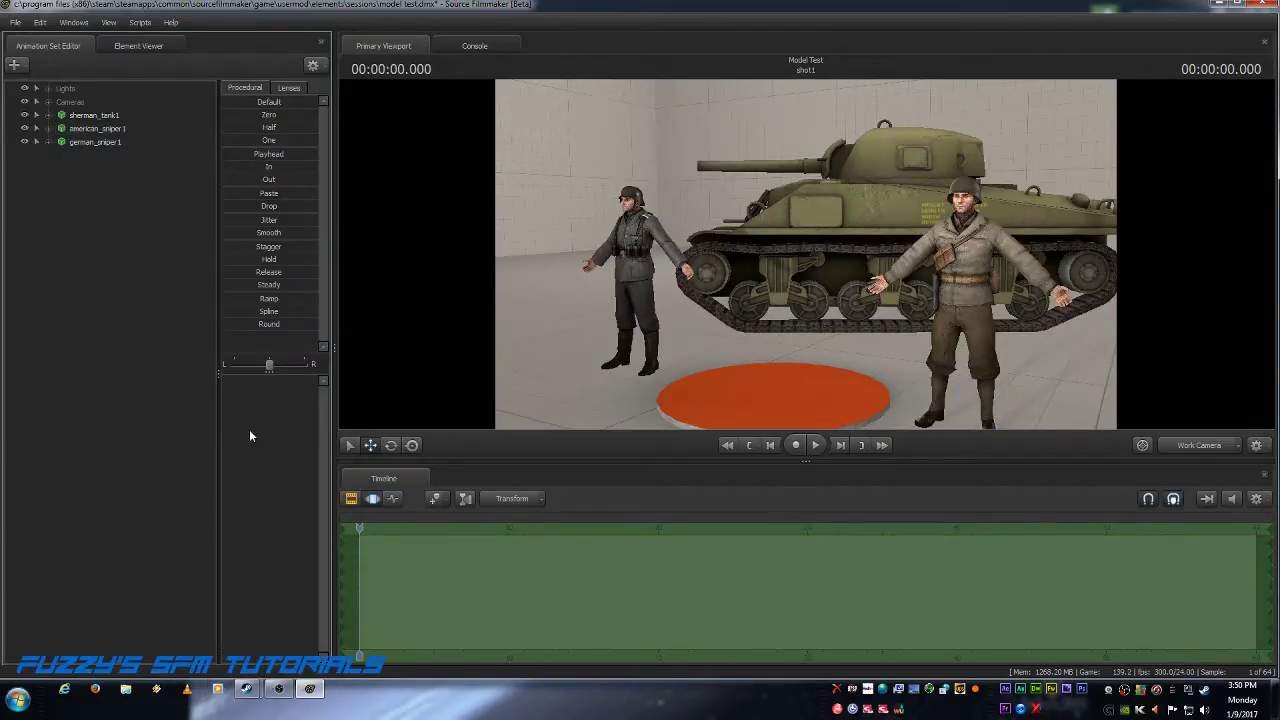
click(48, 130)
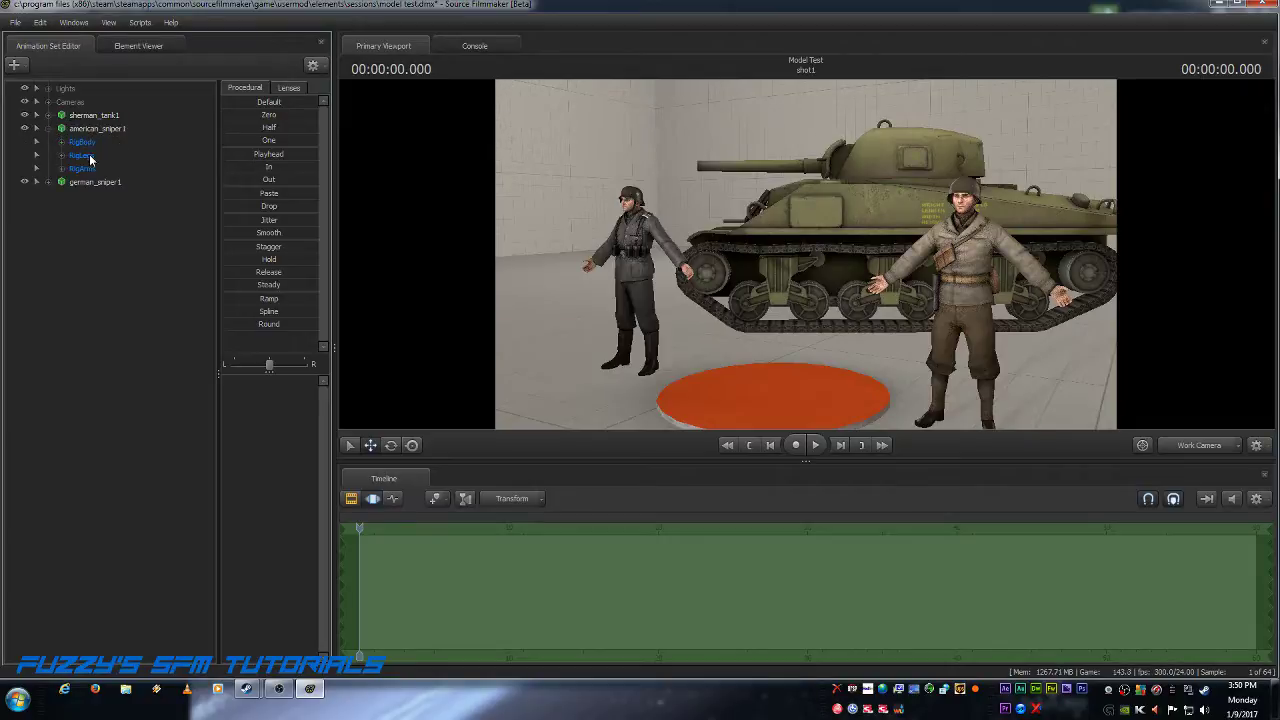
Step: Expand the German sniper's control groups and apply the rig_biped_simple rig to it
click(48, 182)
click(99, 183)
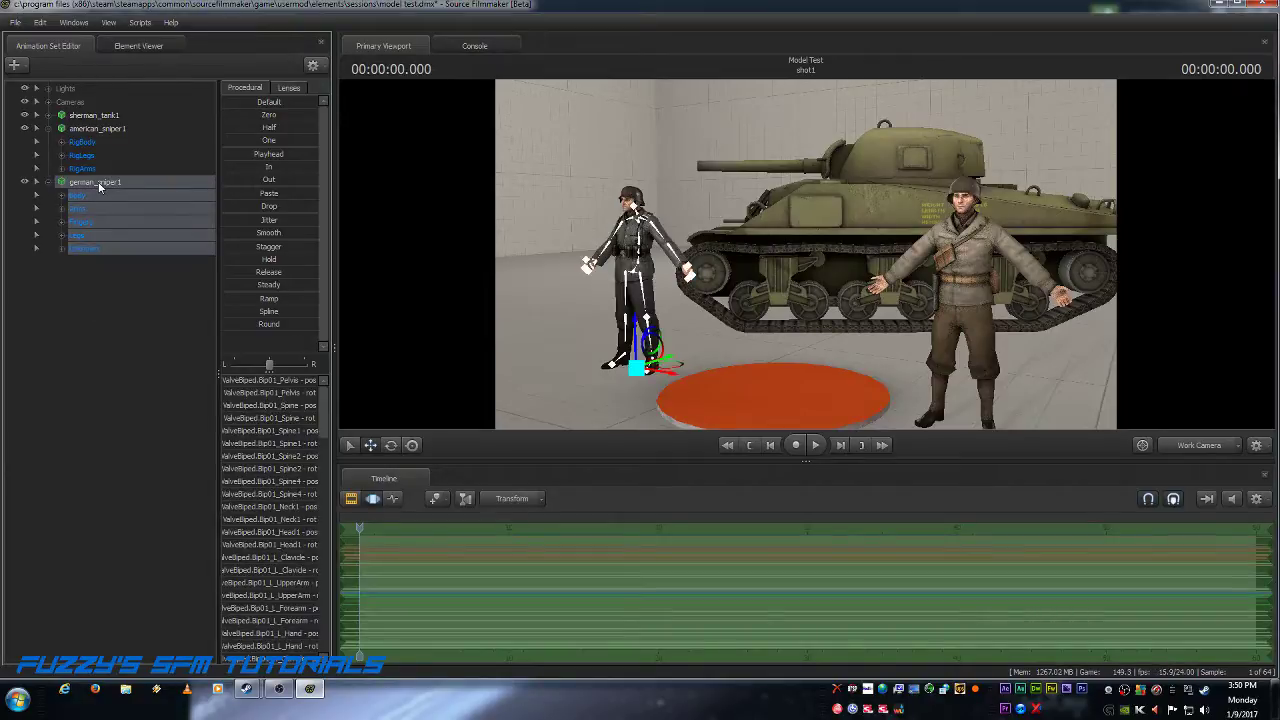
right_click(99, 184)
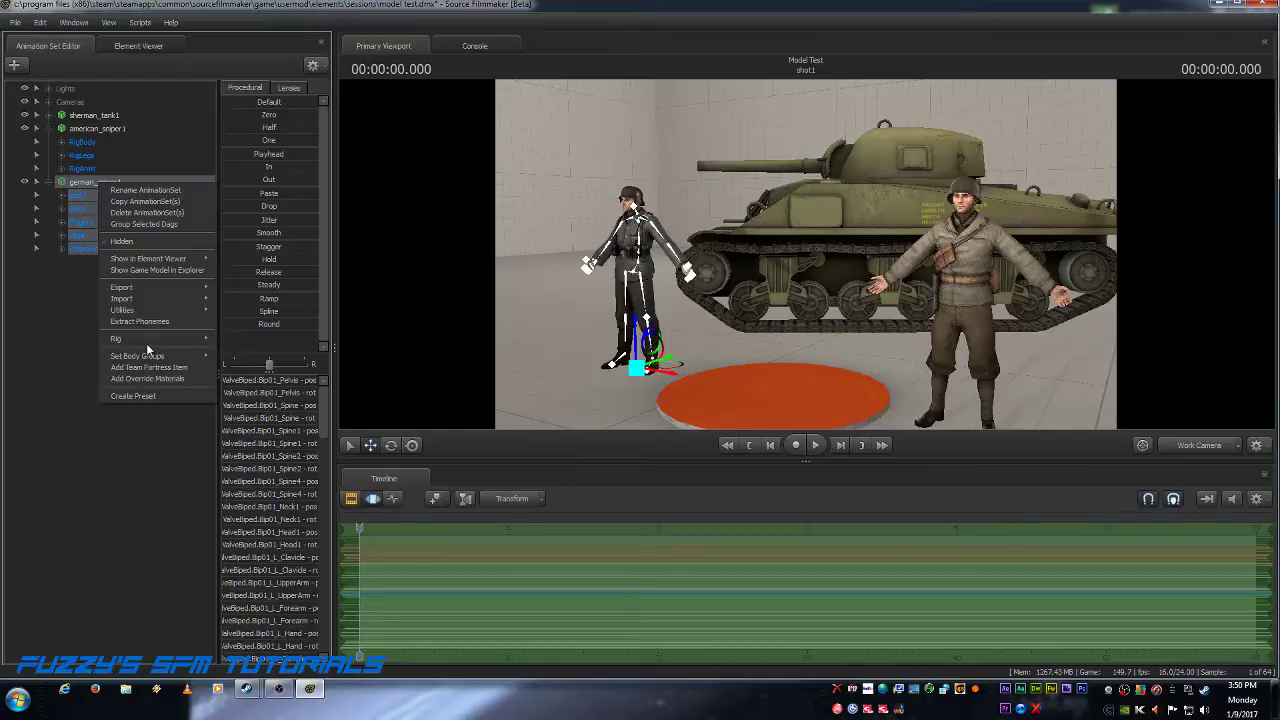
mouse_move(148, 340)
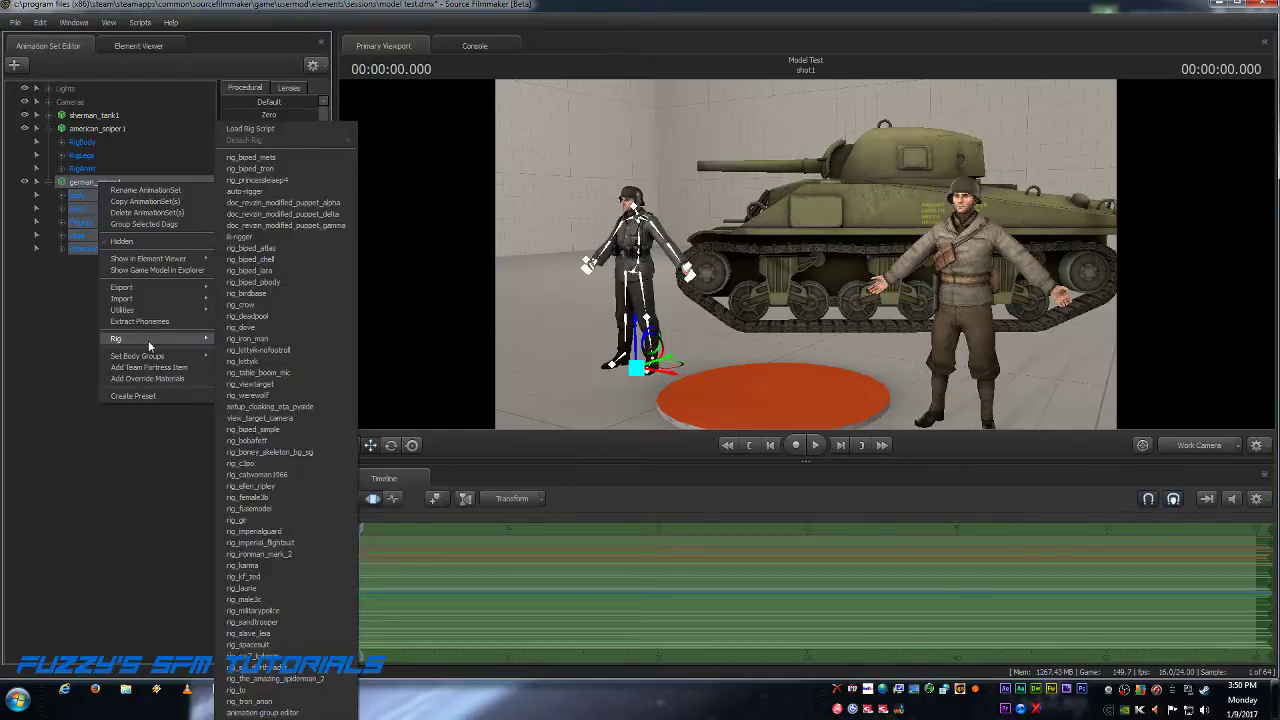
click(281, 431)
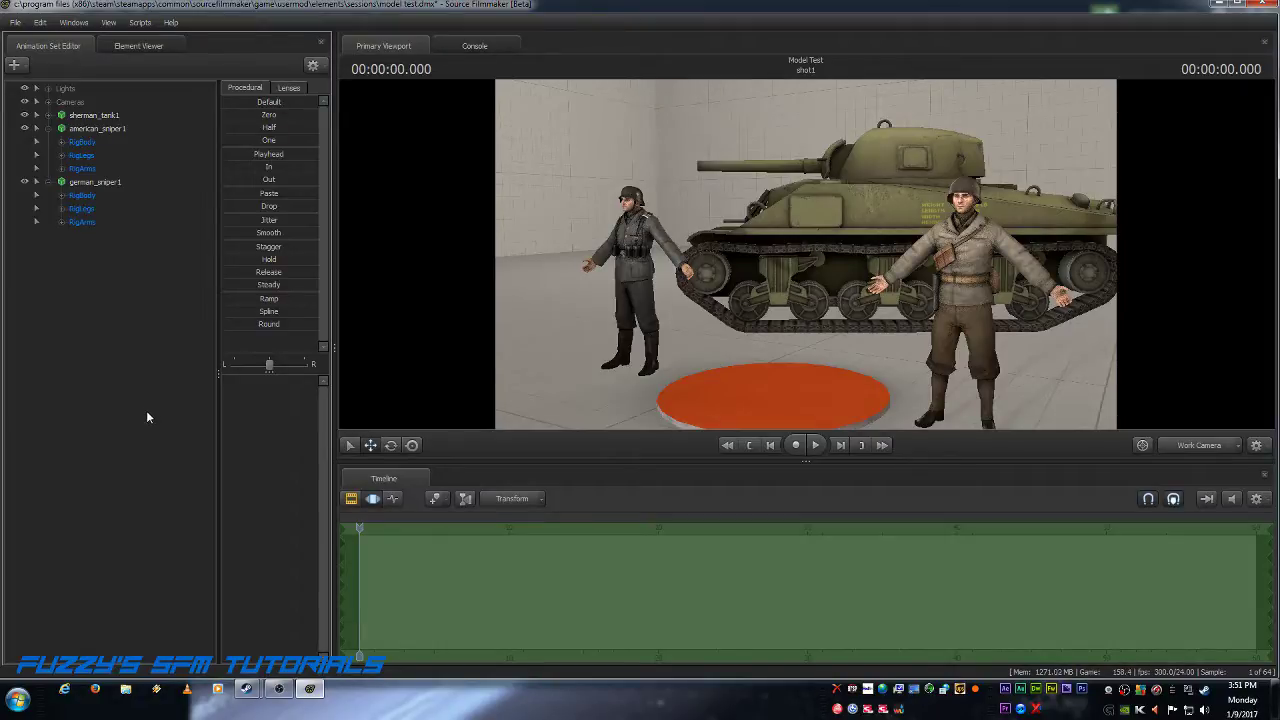
Step: Collapse both snipers' control groups and return the viewport to camera1
click(49, 182)
click(48, 128)
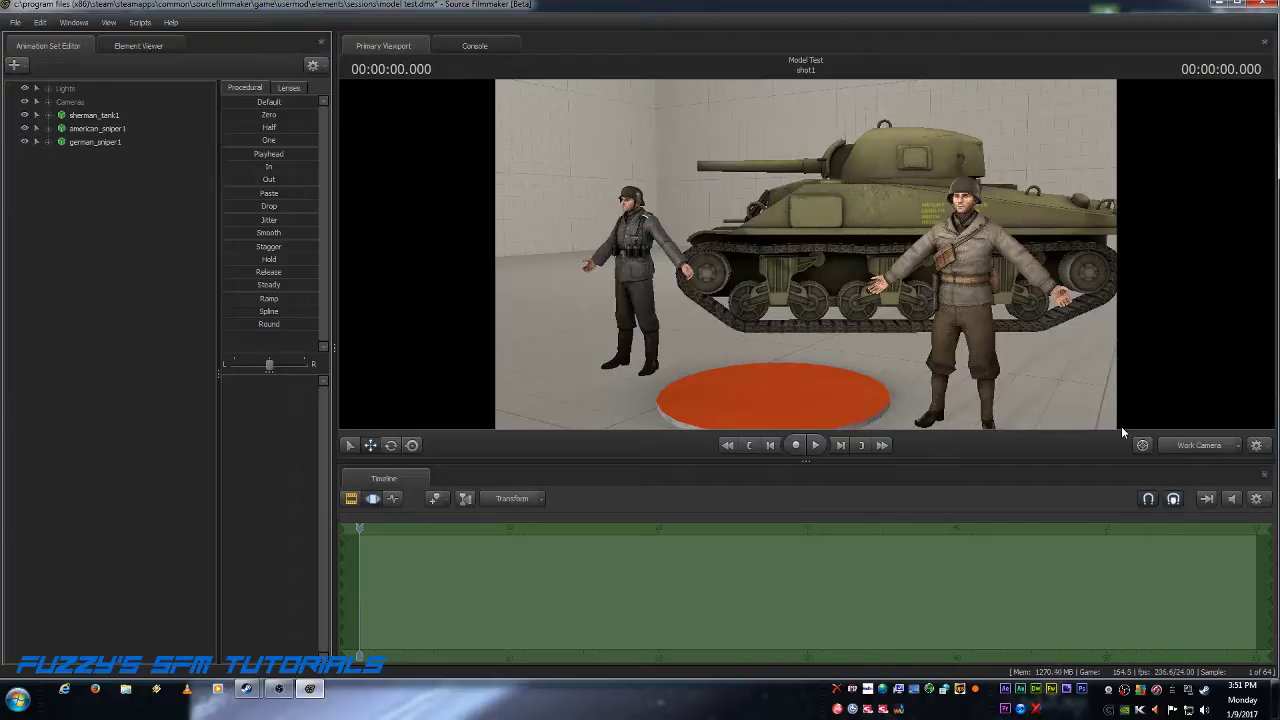
click(1205, 445)
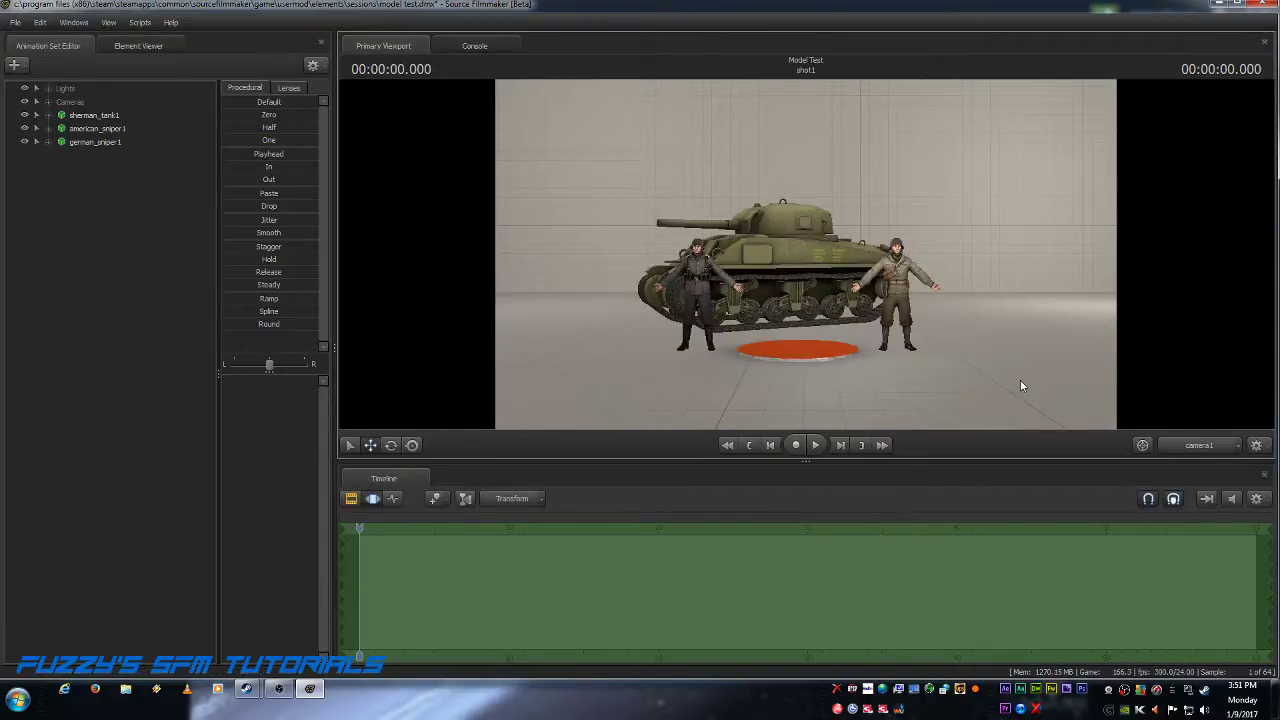